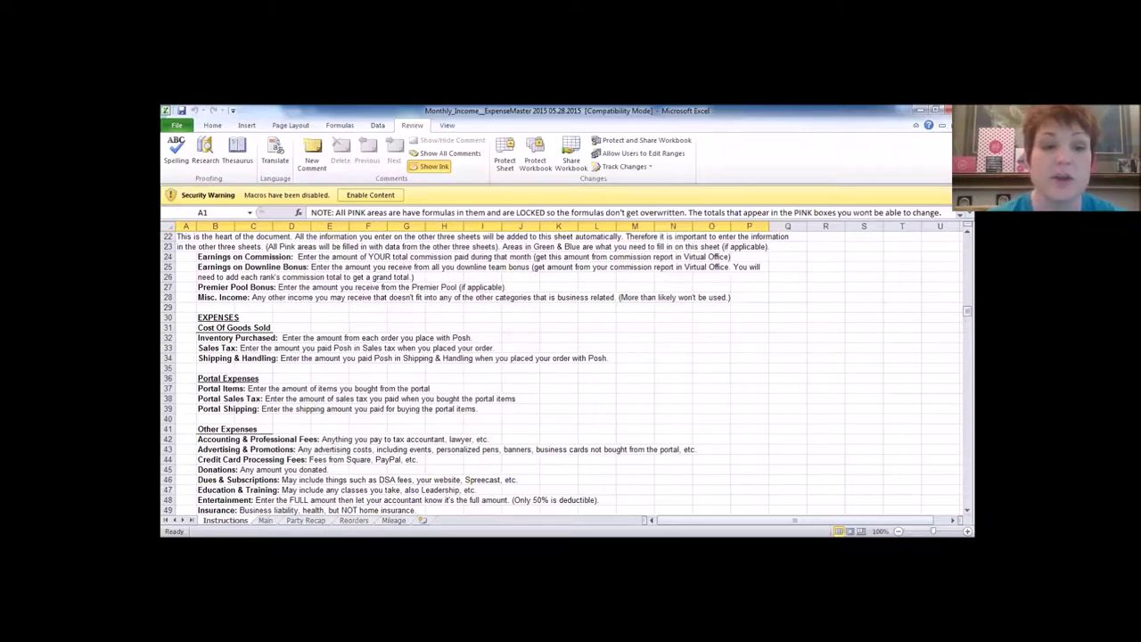
# Step: On the Party Recap sheet, enter the first January host's name with the date jan 5 2015
pyautogui.hotkey('ctrl', 'pagedown')
pyautogui.hotkey('ctrl', 'pagedown')
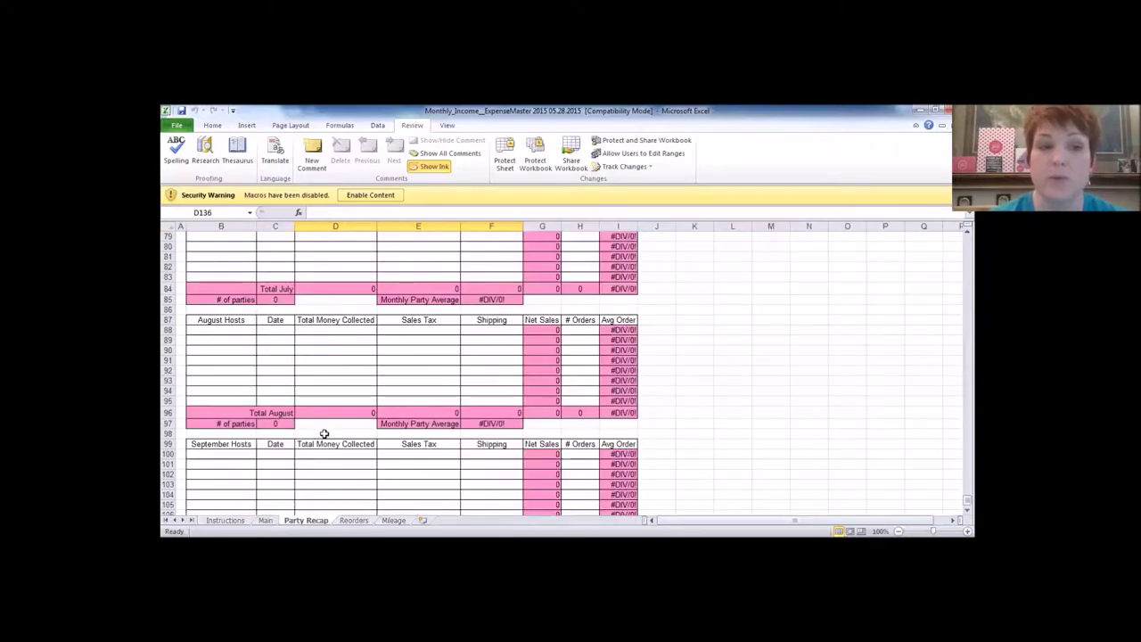
pyautogui.scroll(20, 241, 282)
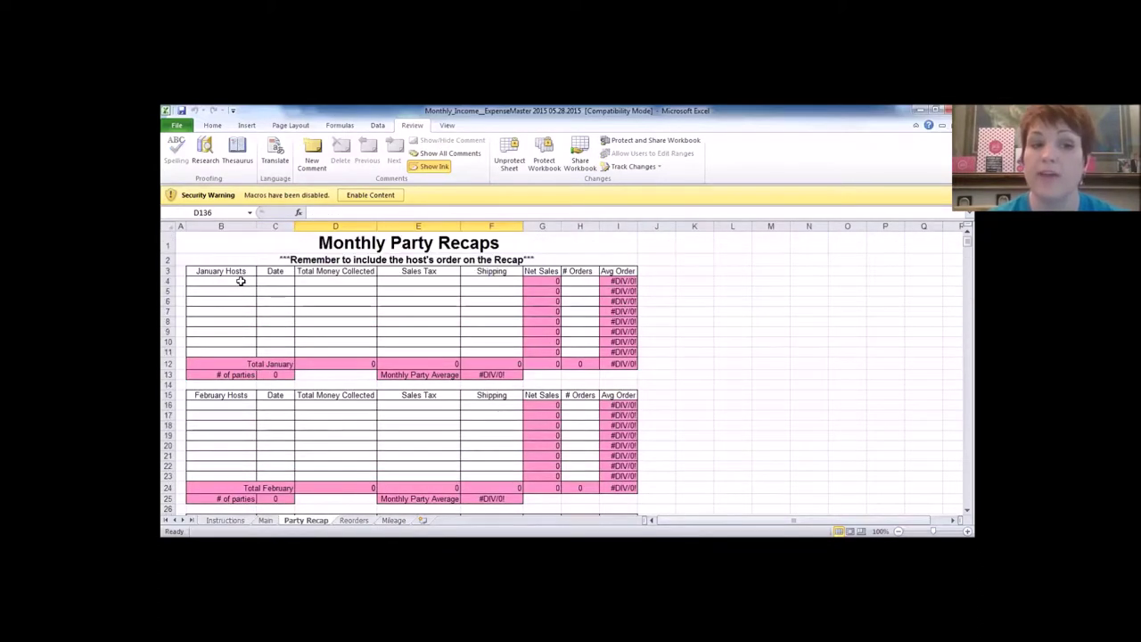
pyautogui.click(240, 281)
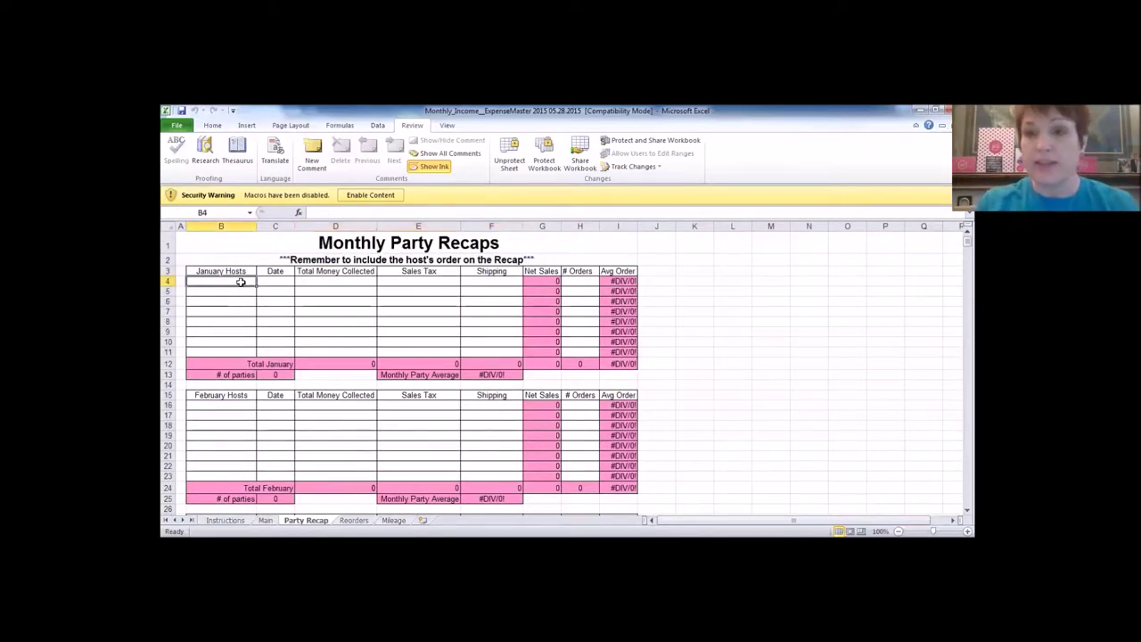
pyautogui.write('jane doe')
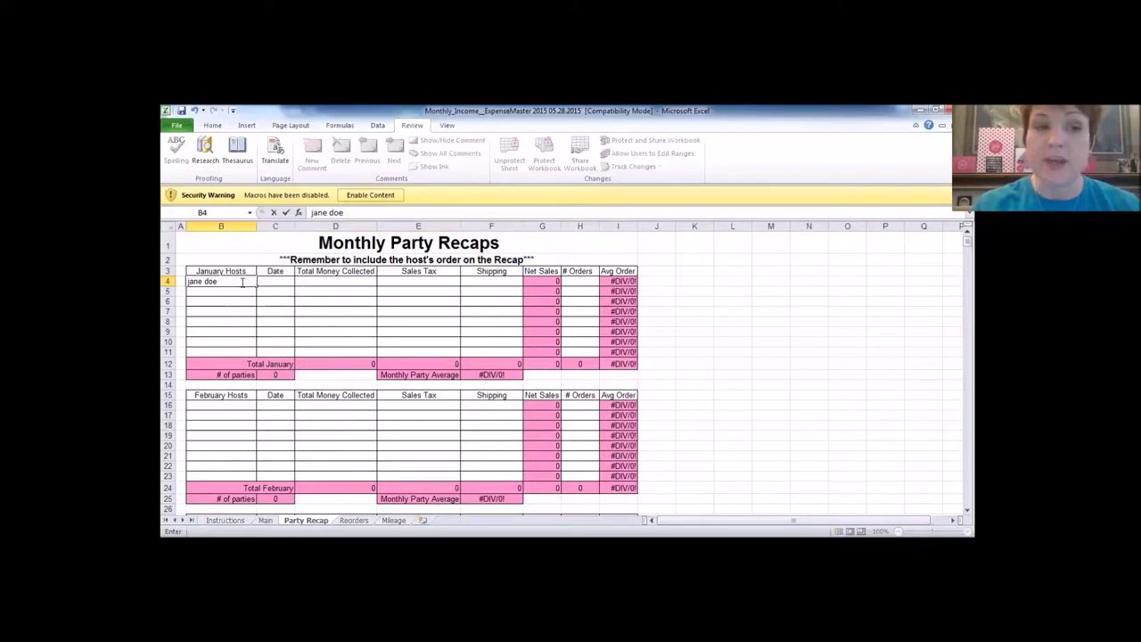
pyautogui.press('Tab')
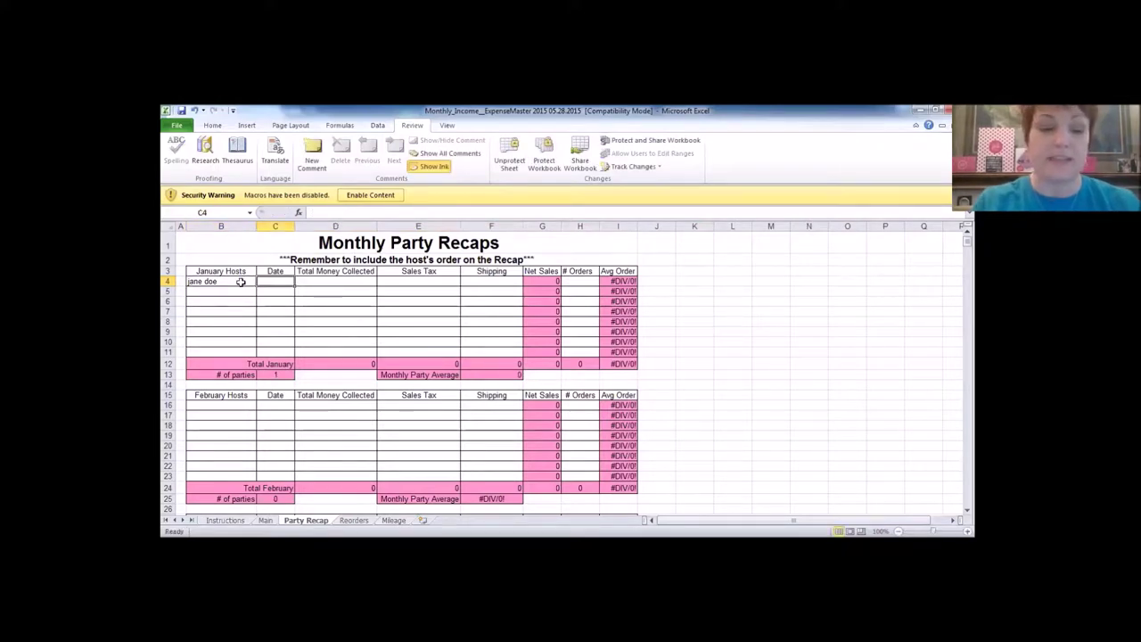
pyautogui.write('jan 5 2015')
pyautogui.press('Tab')
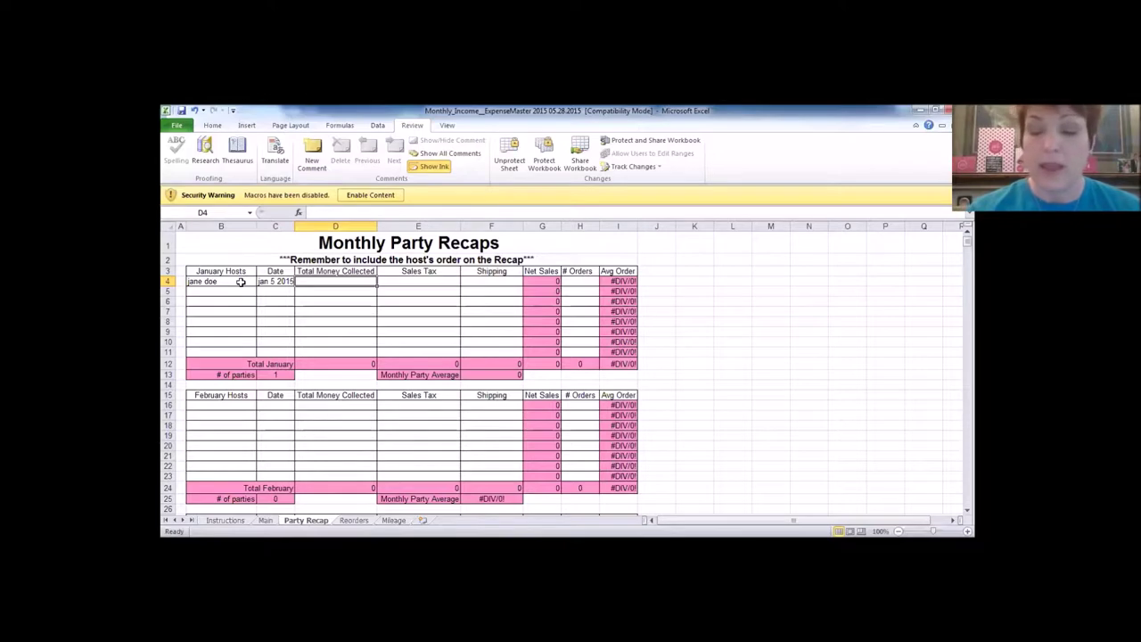
# Step: For the first January host, enter 512.50 total money collected, 45.00 sales tax and 16 shipping
pyautogui.write('512.')
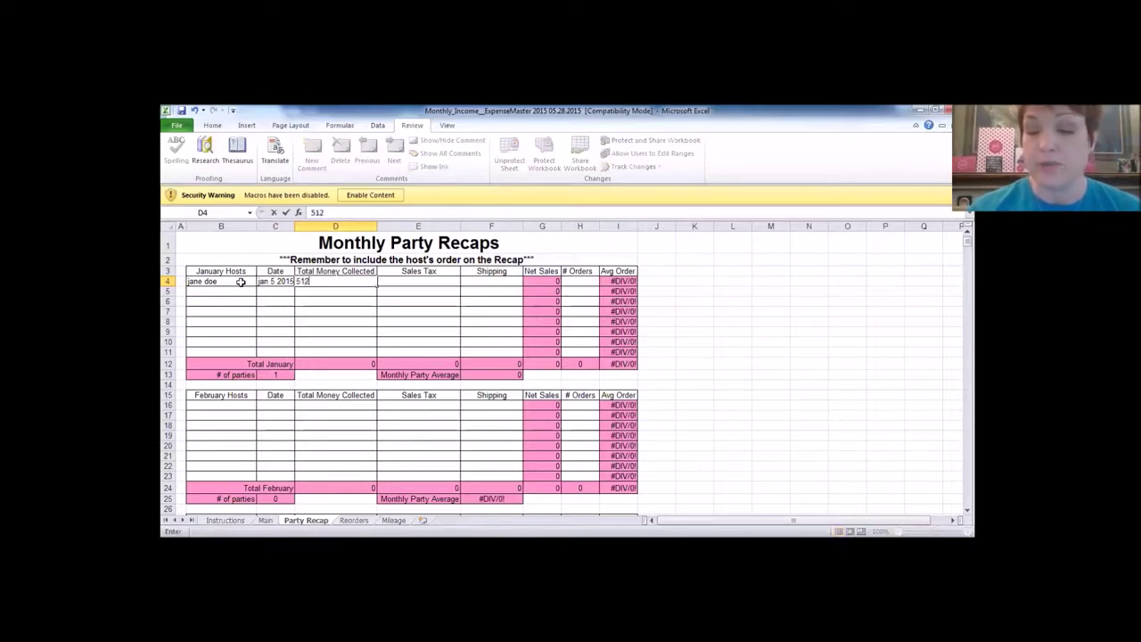
pyautogui.write('50')
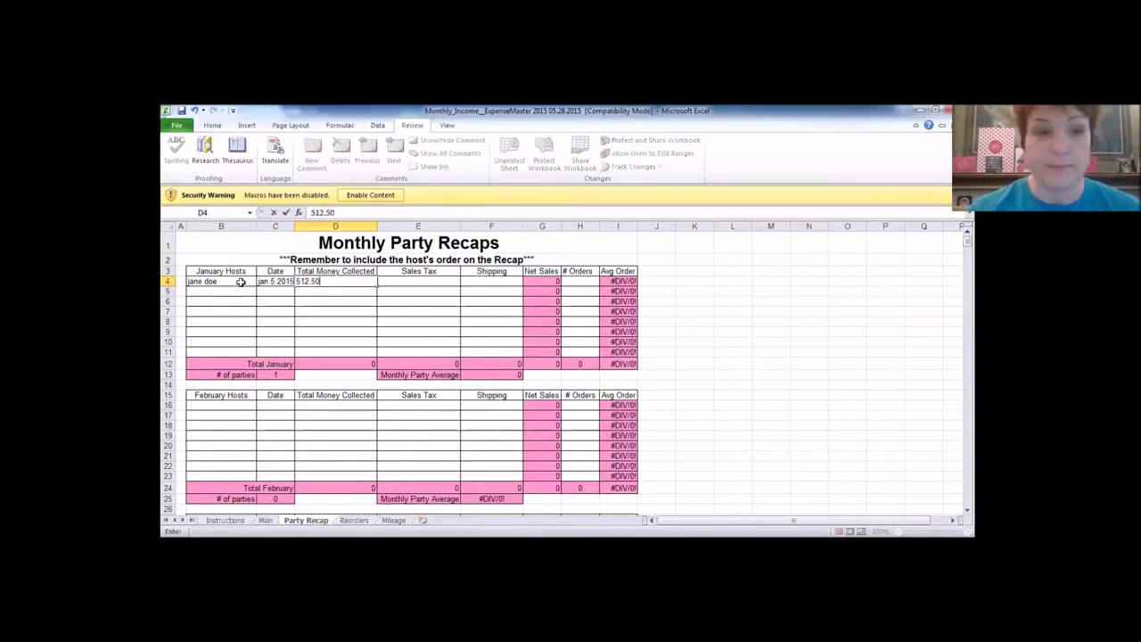
pyautogui.press('Tab')
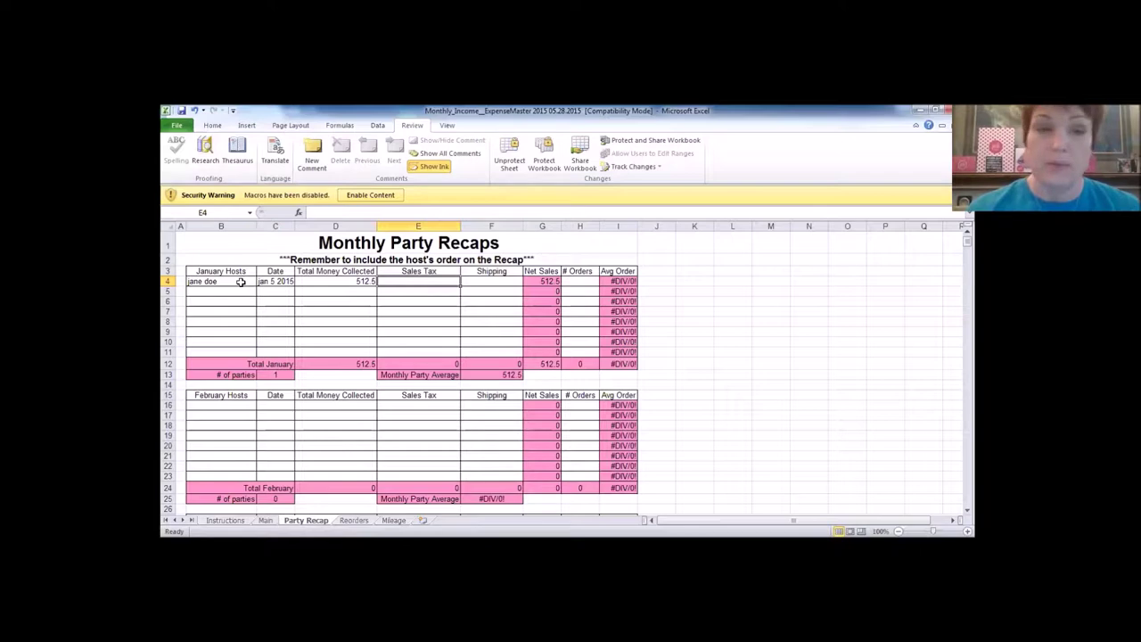
pyautogui.write('45.')
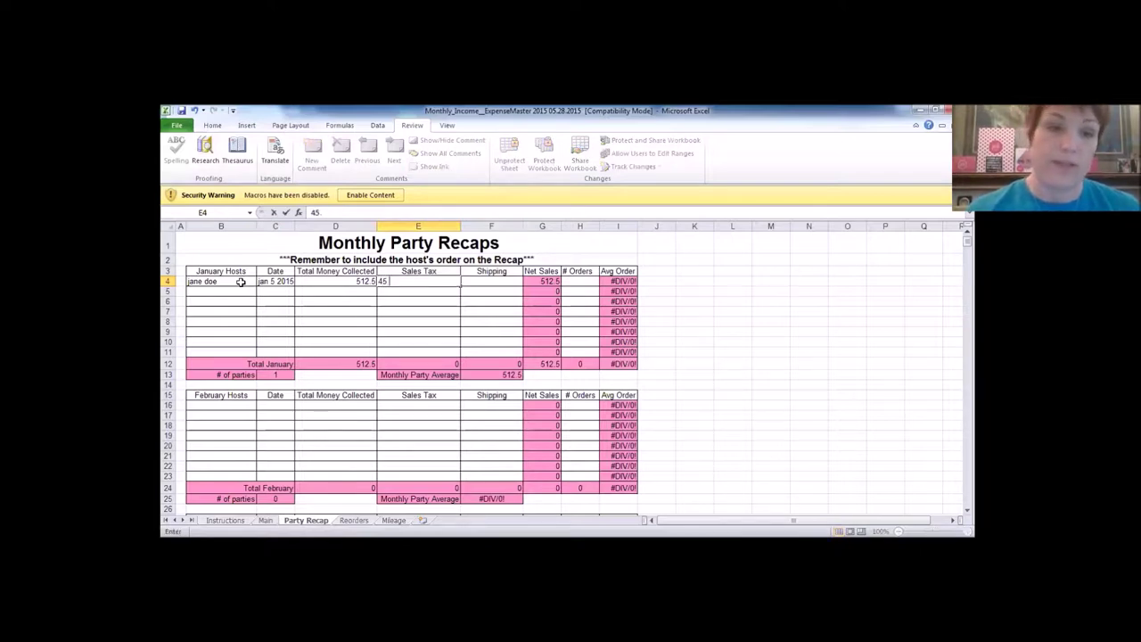
pyautogui.write('00')
pyautogui.press('Tab')
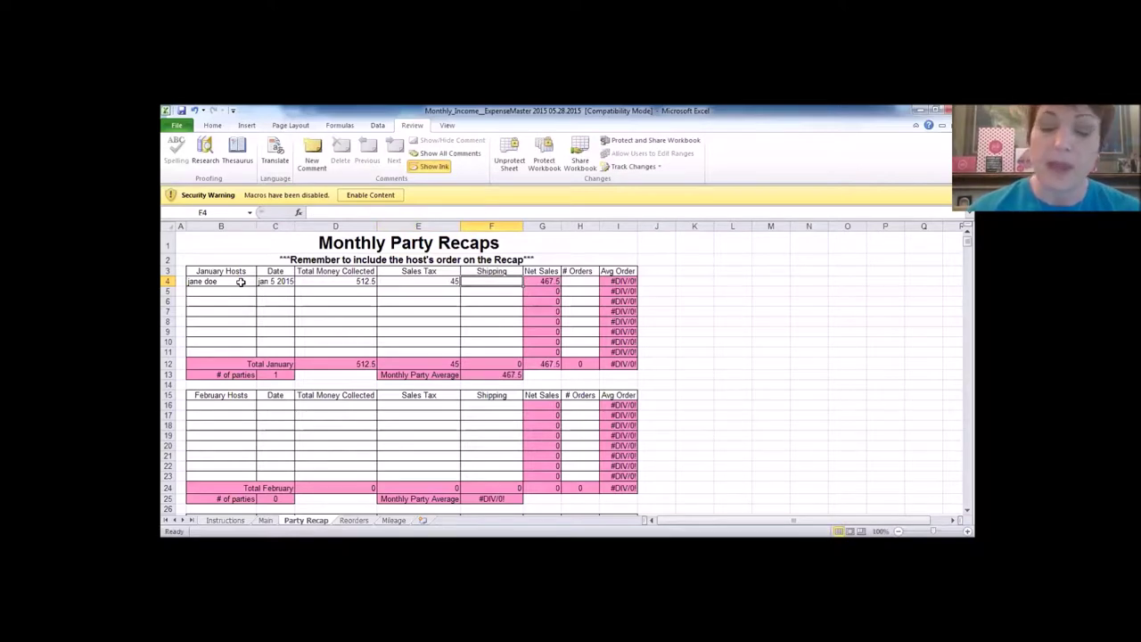
pyautogui.write('16')
pyautogui.press('Tab')
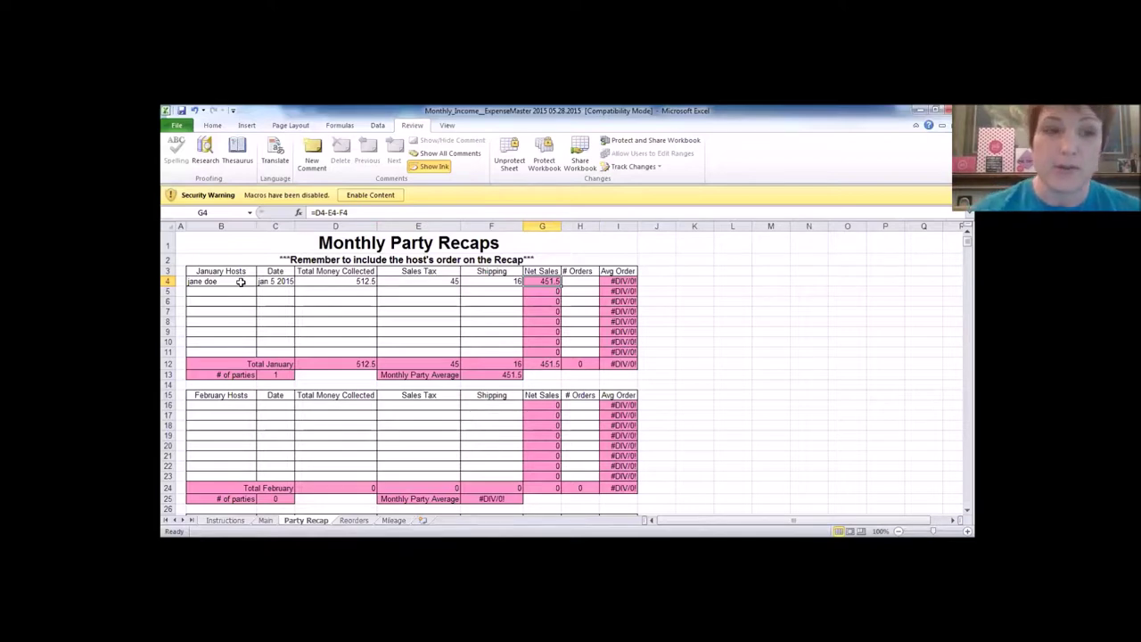
# Step: Examine how the first party's net sales is derived and review the January totals for net sales, shipping, sales tax and money collected
pyautogui.click(327, 281)
pyautogui.click(411, 281)
pyautogui.click(485, 282)
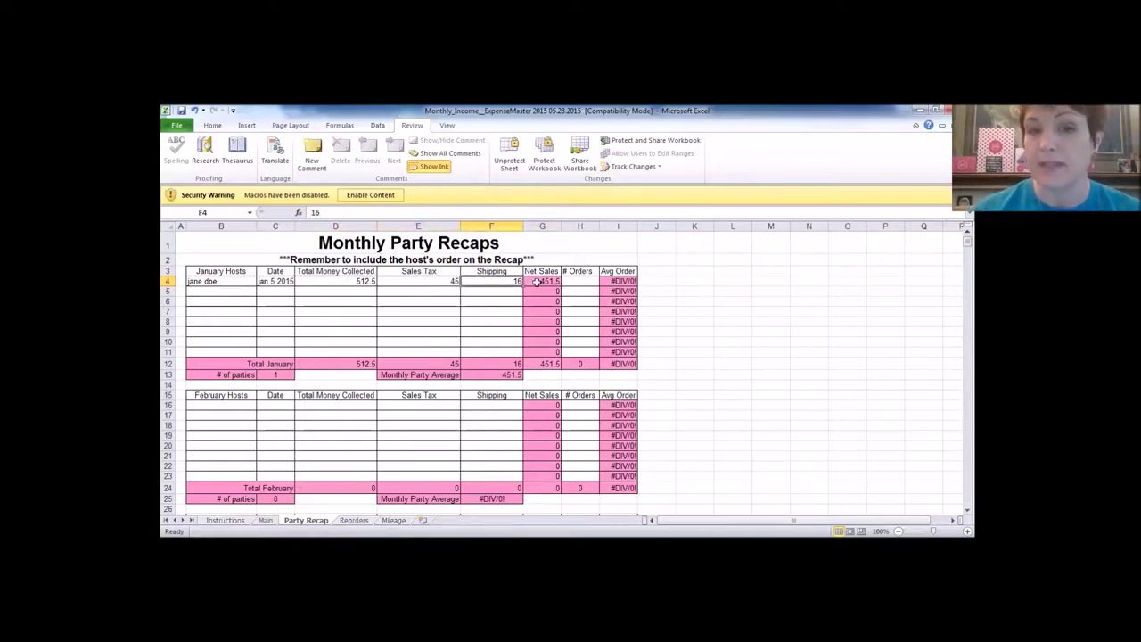
pyautogui.click(548, 282)
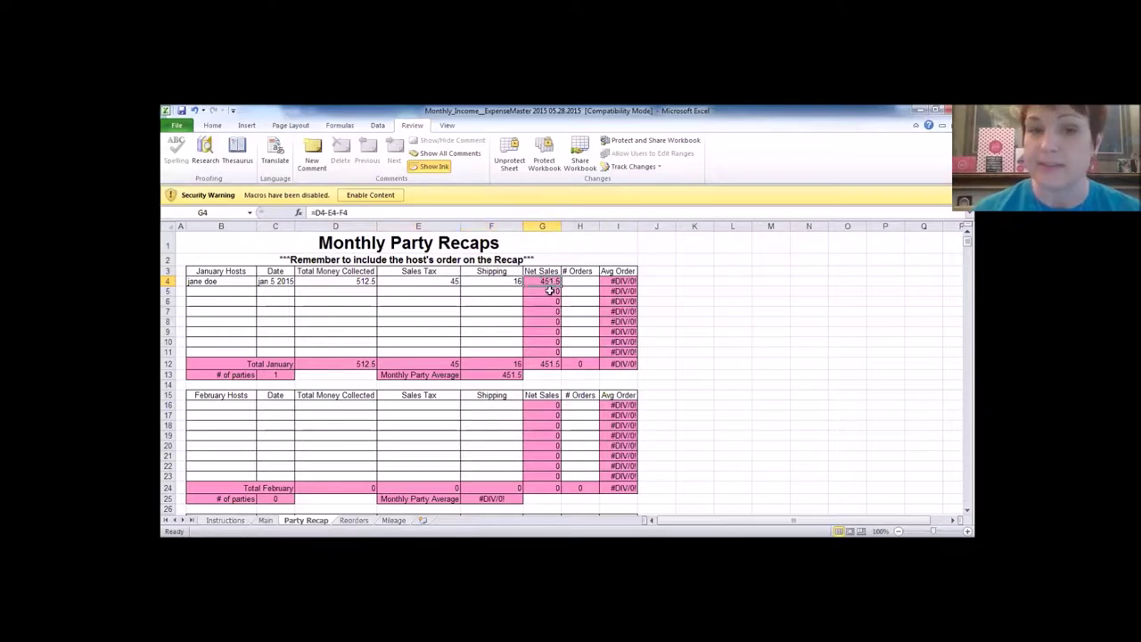
pyautogui.click(548, 367)
pyautogui.click(497, 367)
pyautogui.click(443, 362)
pyautogui.click(365, 365)
pyautogui.click(348, 292)
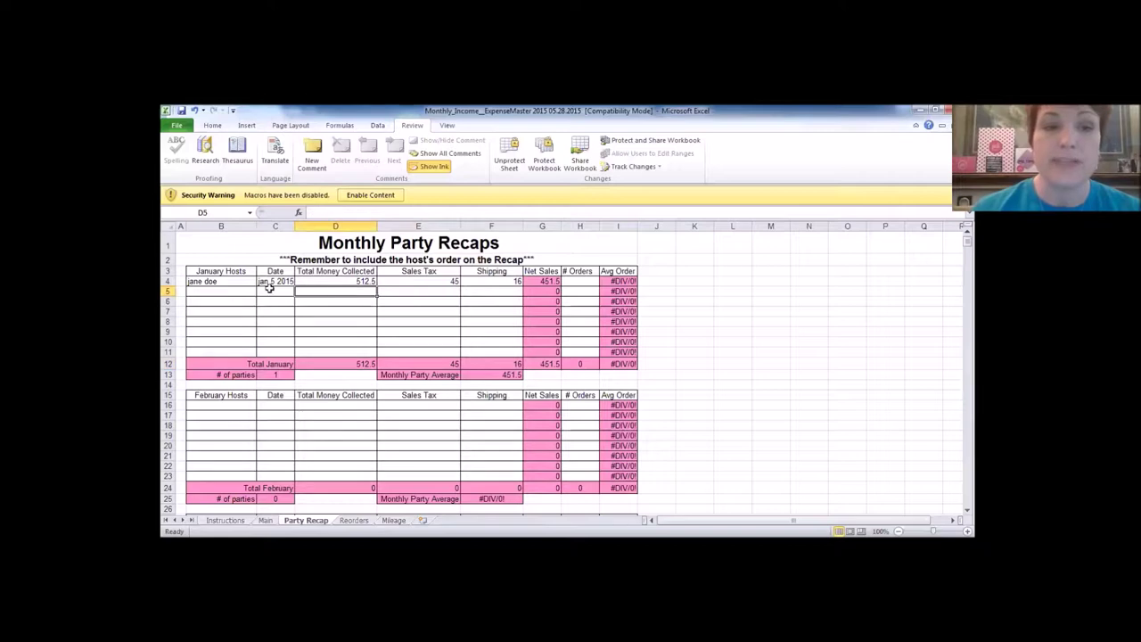
# Step: Enter the second January host's name in the row below with the date jan6 2015
pyautogui.click(253, 291)
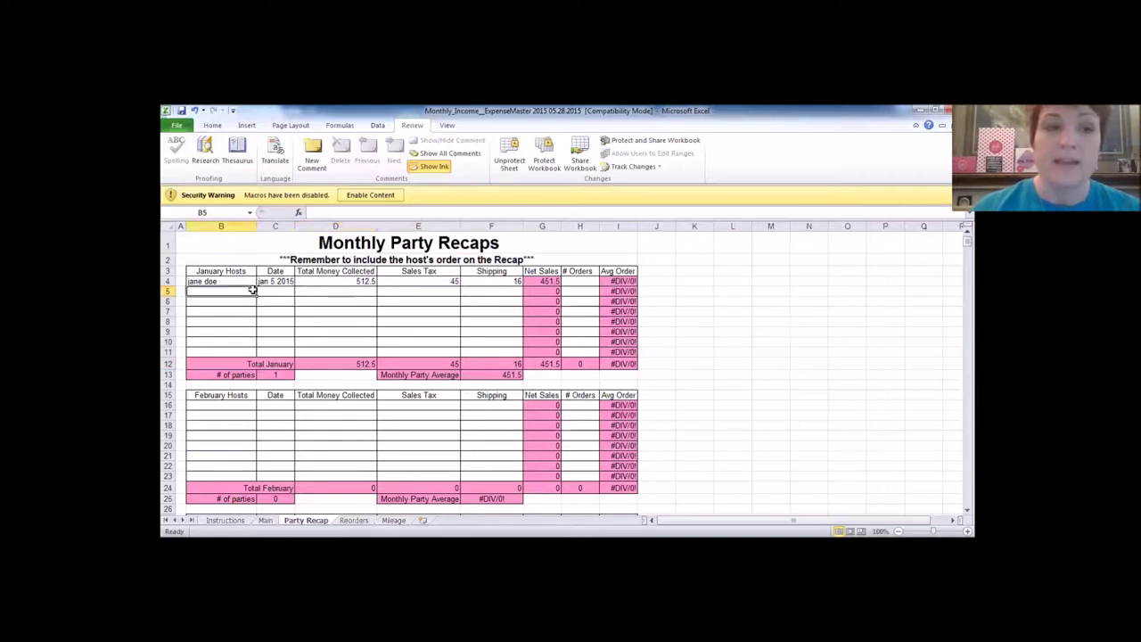
pyautogui.write('Sus')
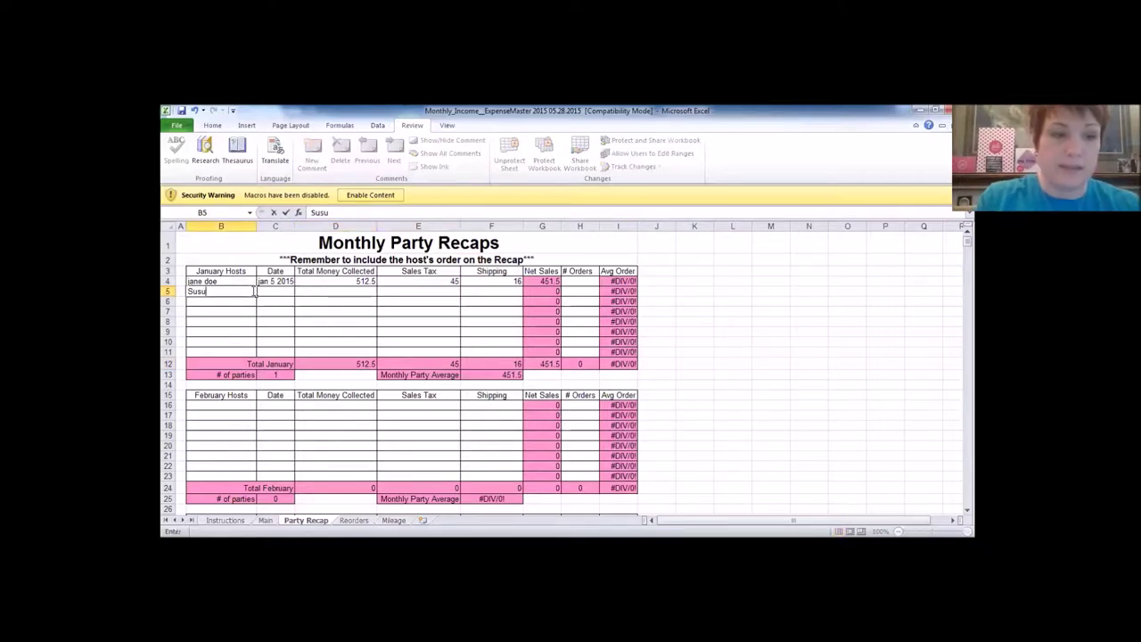
pyautogui.write('ie hostess')
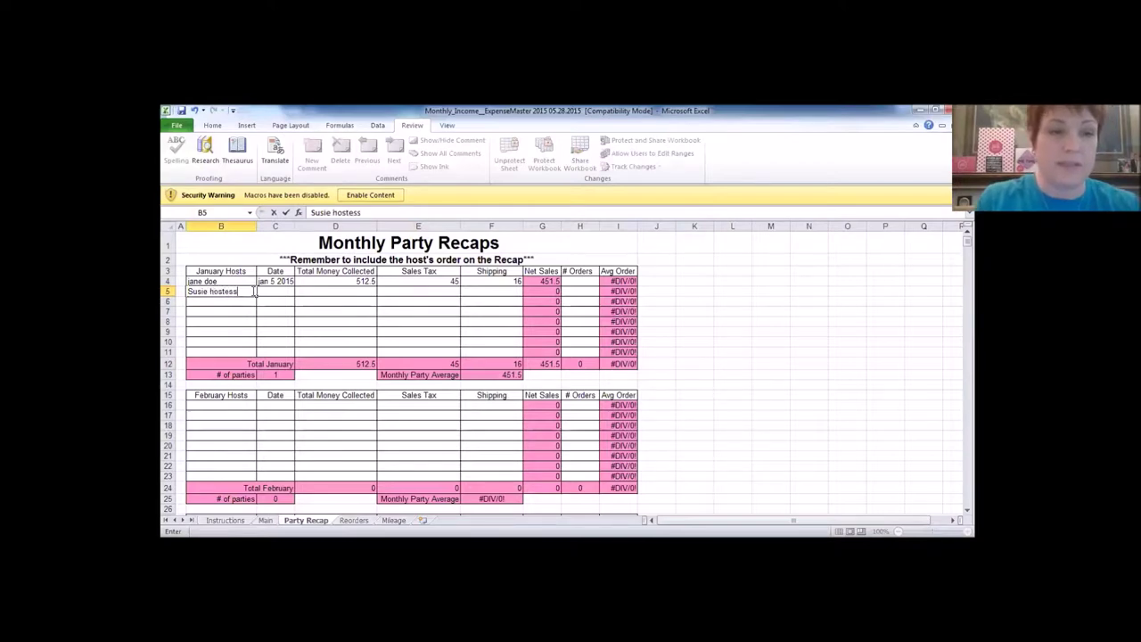
pyautogui.press('Tab')
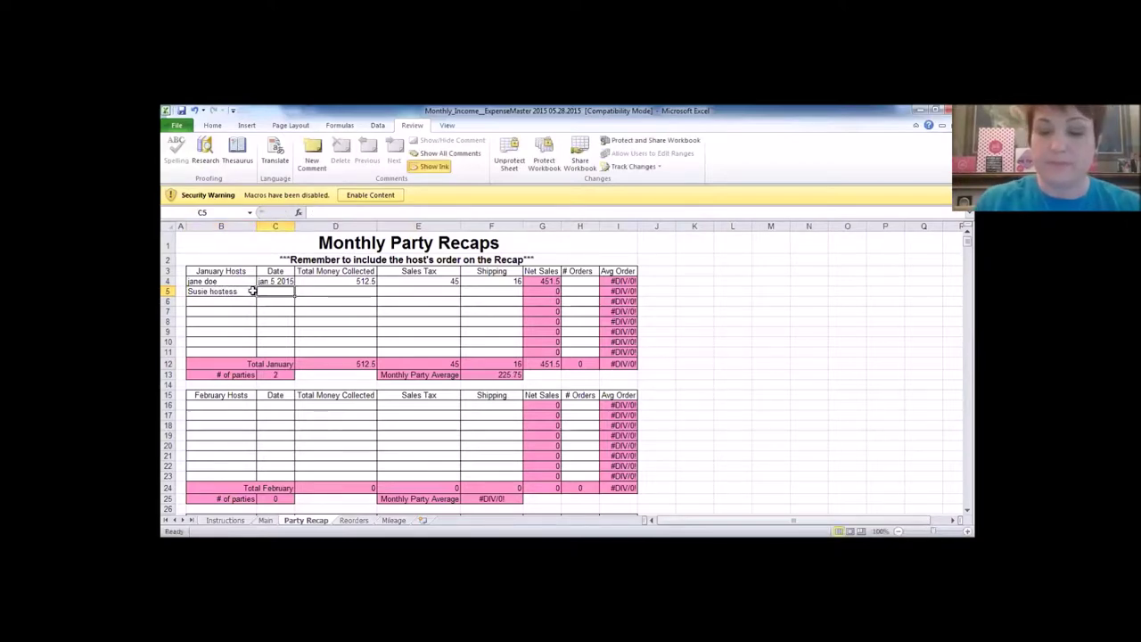
pyautogui.write('jan 6')
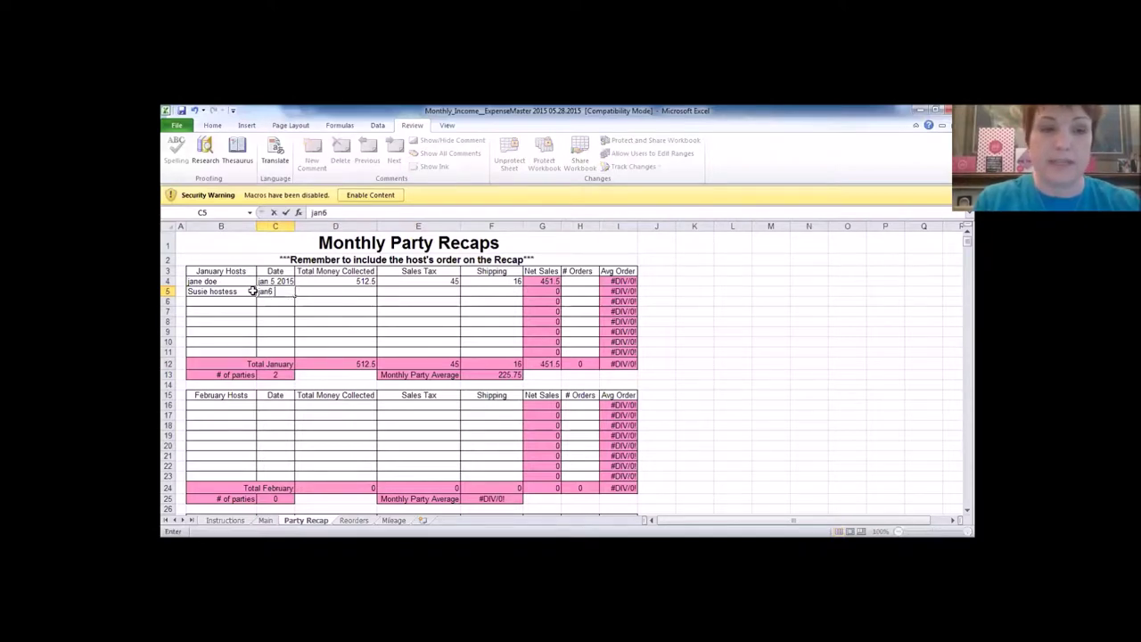
pyautogui.write(' 2015')
pyautogui.press('Tab')
# Step: For the second January host, enter 400 total money collected, 20 sales tax and 4 shipping
pyautogui.write('400')
pyautogui.press('Tab')
pyautogui.write('20')
pyautogui.press('Tab')
pyautogui.write('4')
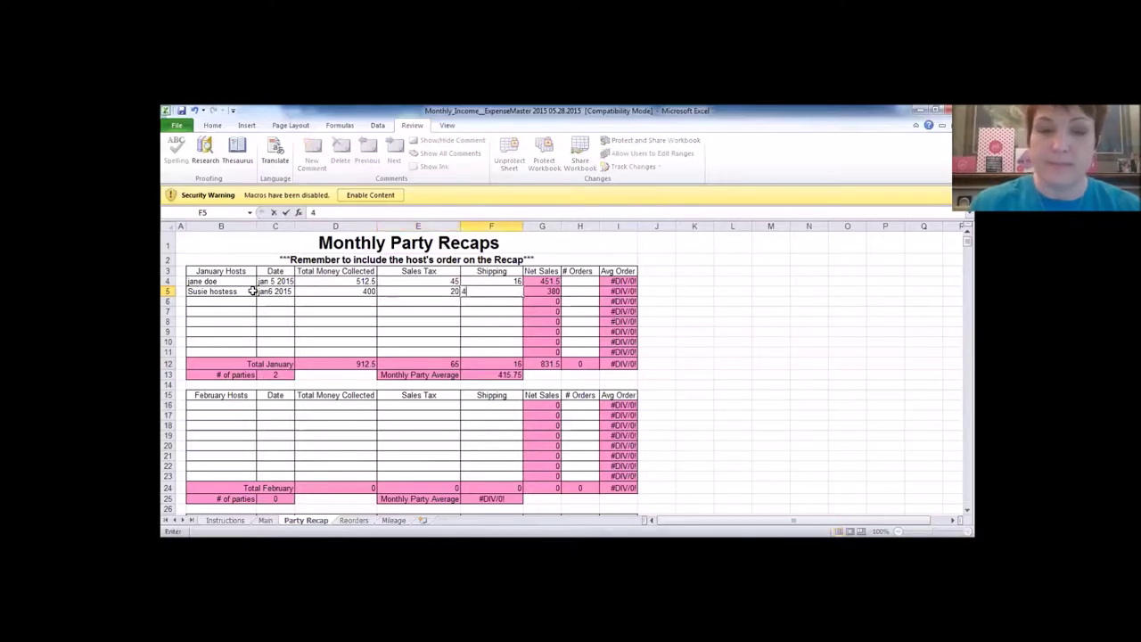
pyautogui.press('Tab')
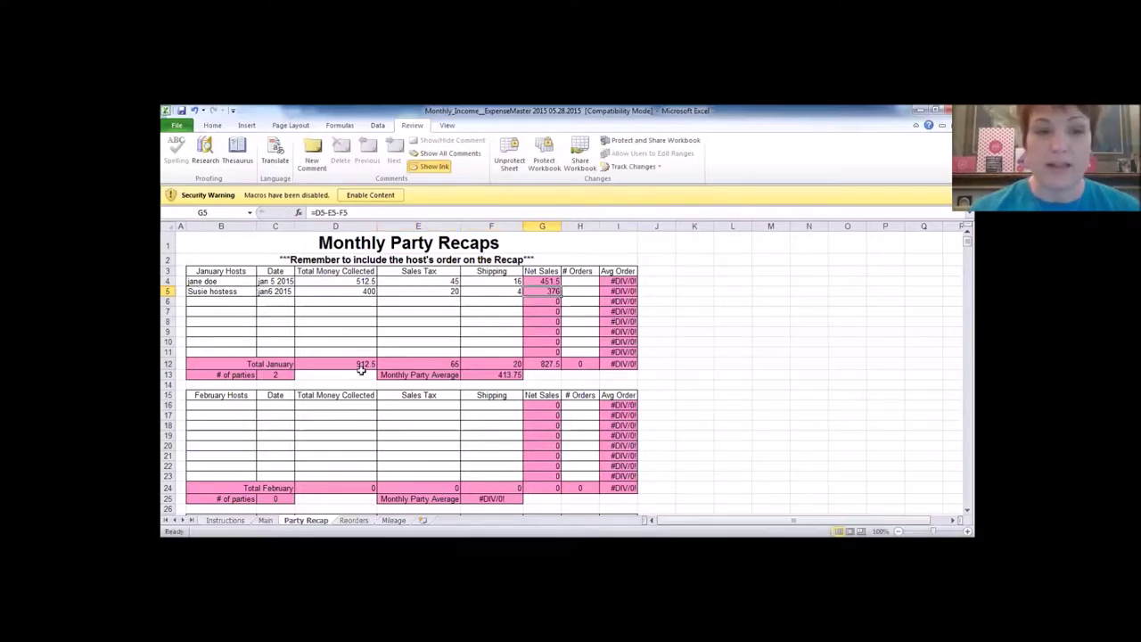
# Step: Check January's total net sales, the number of parties against the dated entries, and the monthly party average
pyautogui.click(526, 362)
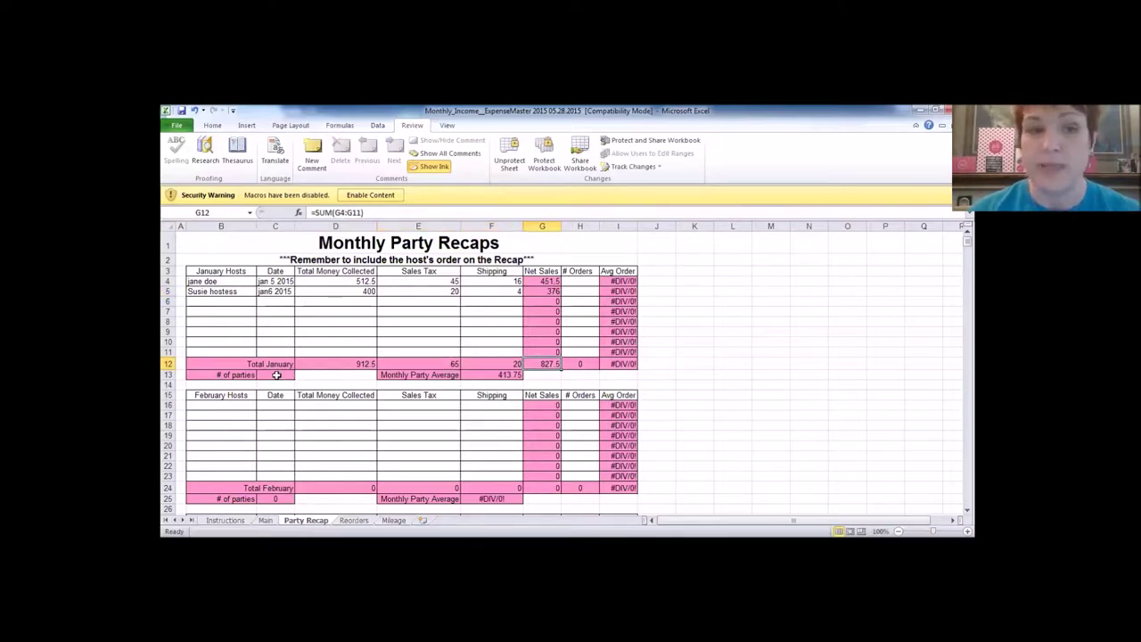
pyautogui.click(281, 374)
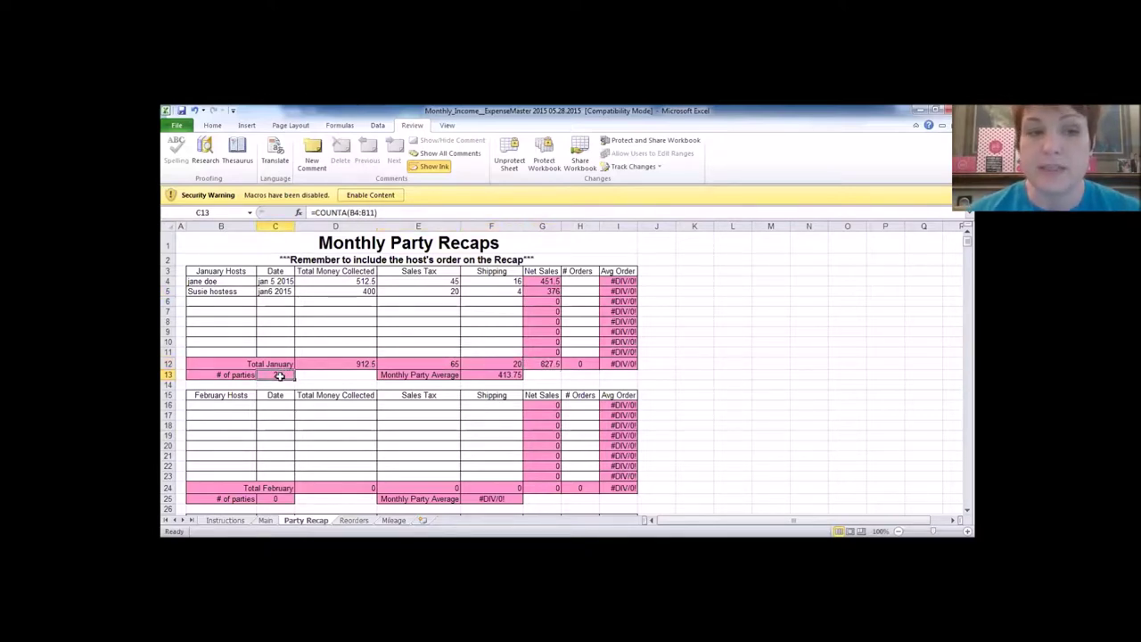
pyautogui.click(276, 281)
pyautogui.click(282, 291)
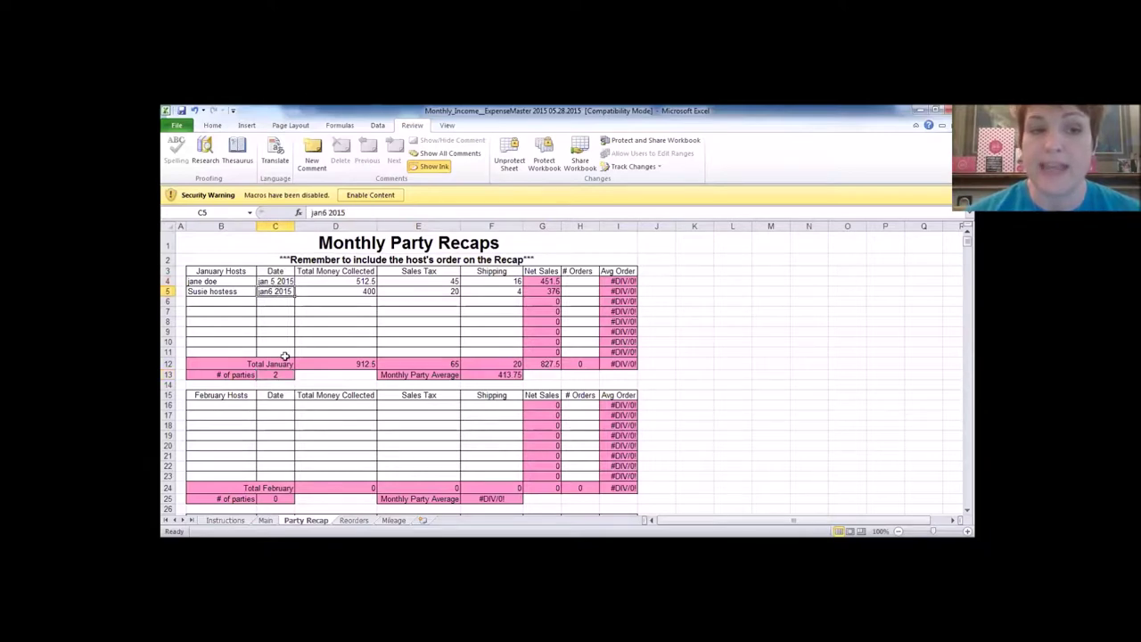
pyautogui.click(280, 375)
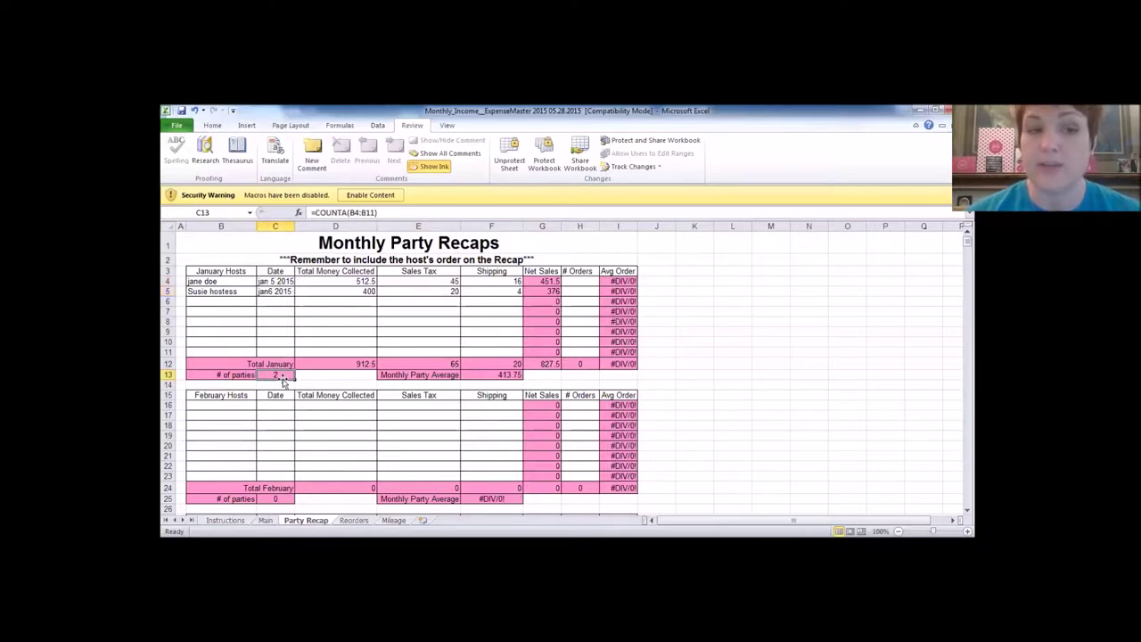
pyautogui.click(506, 373)
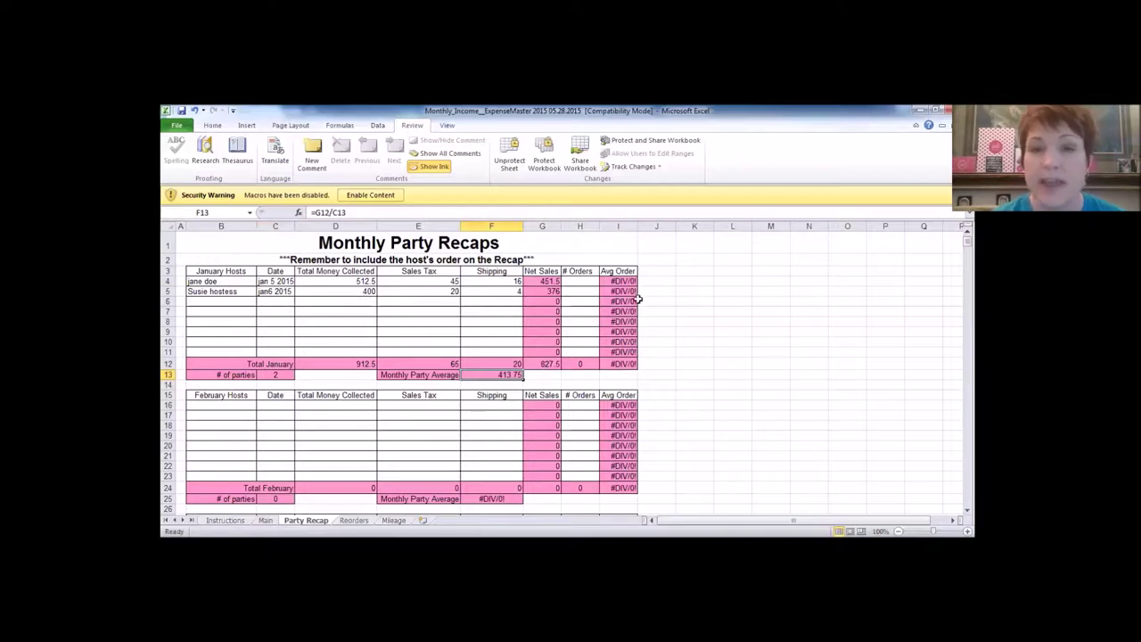
pyautogui.click(659, 271)
pyautogui.click(662, 289)
pyautogui.click(657, 279)
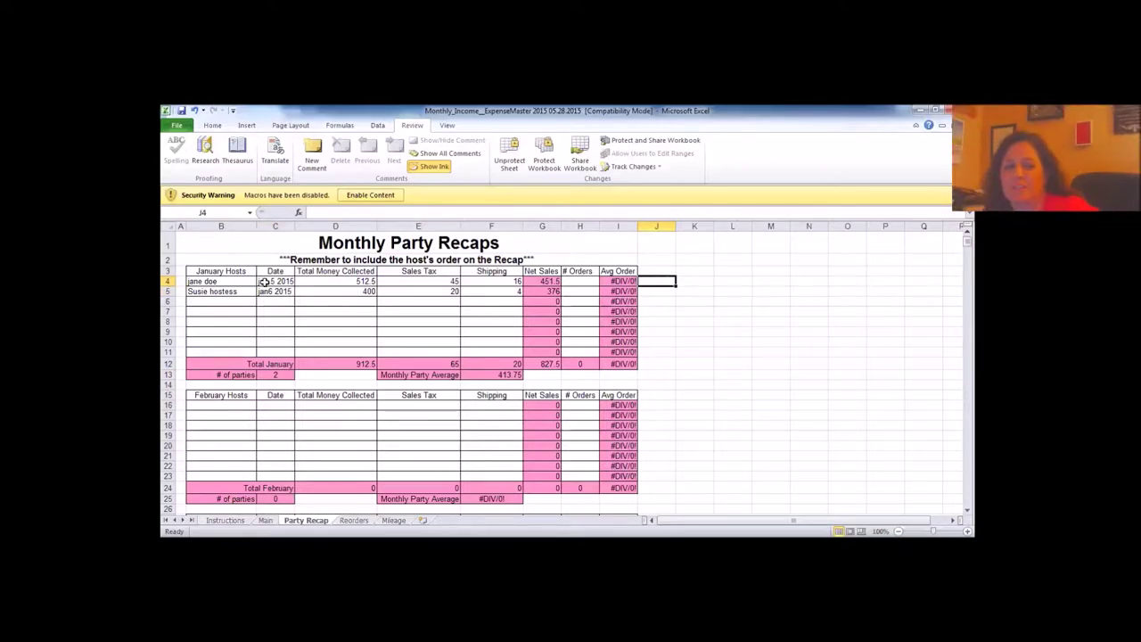
# Step: Enter the number of orders for the two January parties: 10 for the first and 4 for the second
pyautogui.click(587, 284)
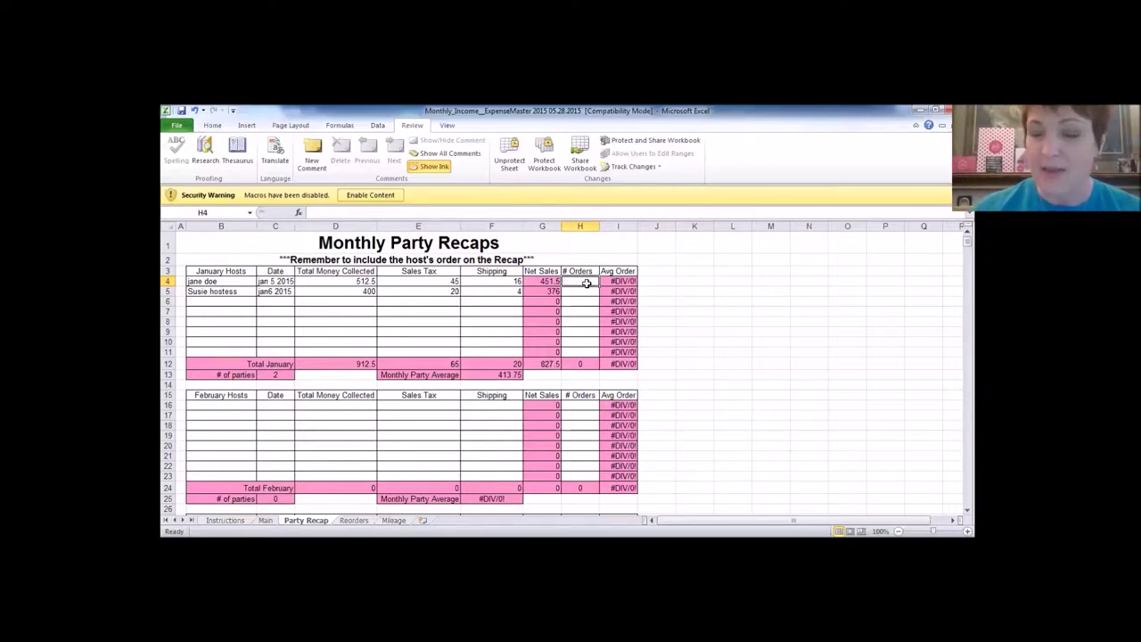
pyautogui.write('10')
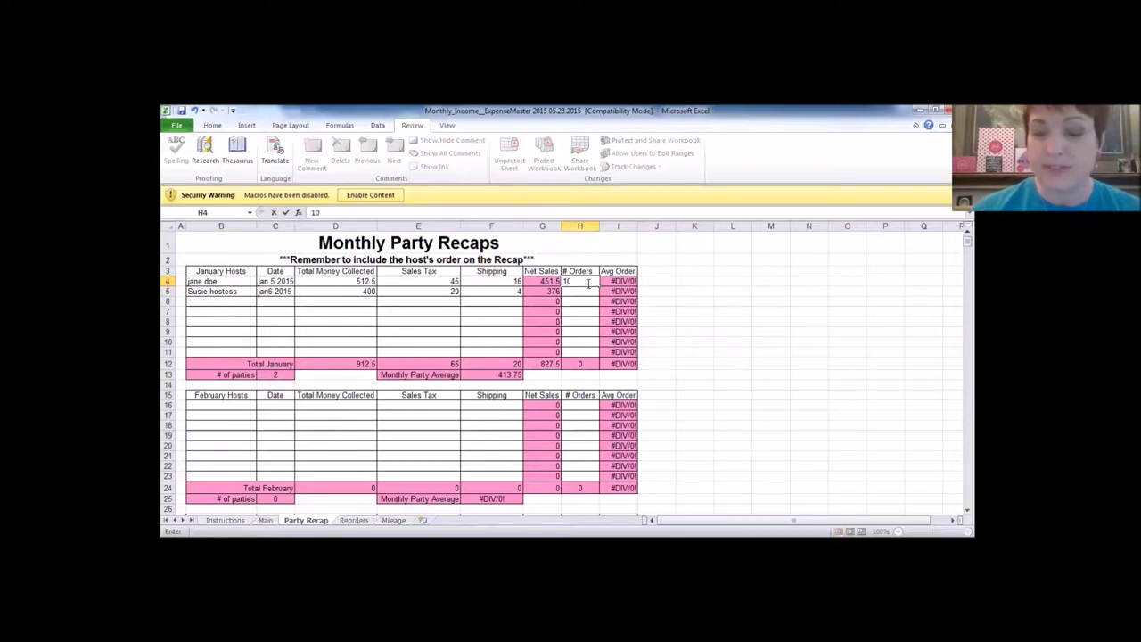
pyautogui.press('Return')
pyautogui.write('4')
pyautogui.press('Return')
# Step: Review the average order of both January parties, comparing the second party's money collected and number of orders
pyautogui.click(617, 281)
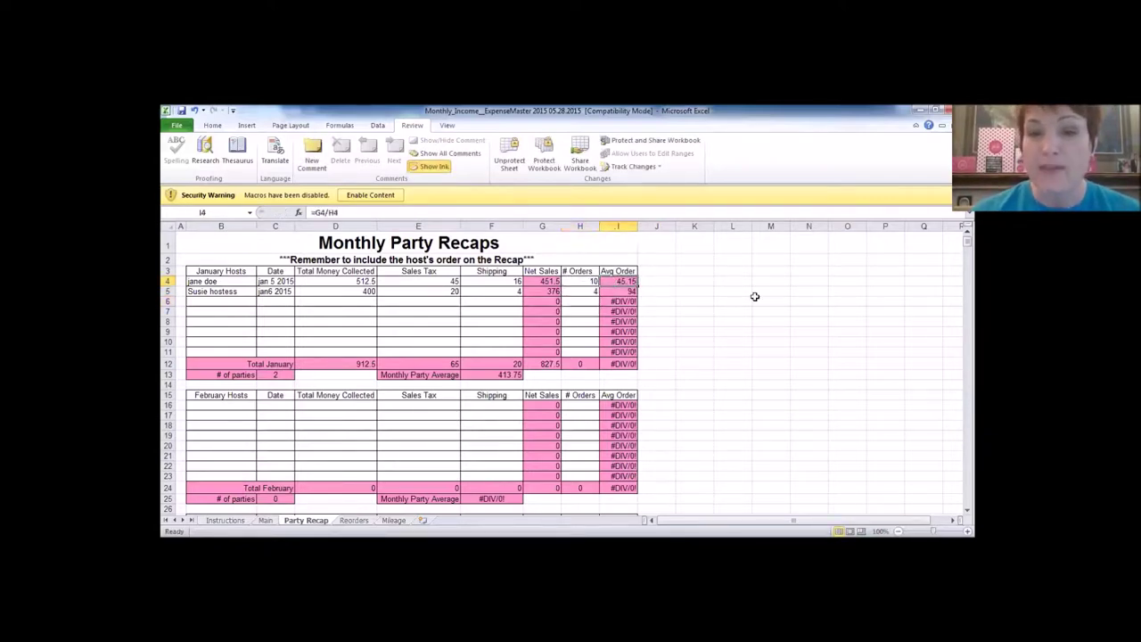
pyautogui.click(631, 291)
pyautogui.hotkey('ctrl', 'd')
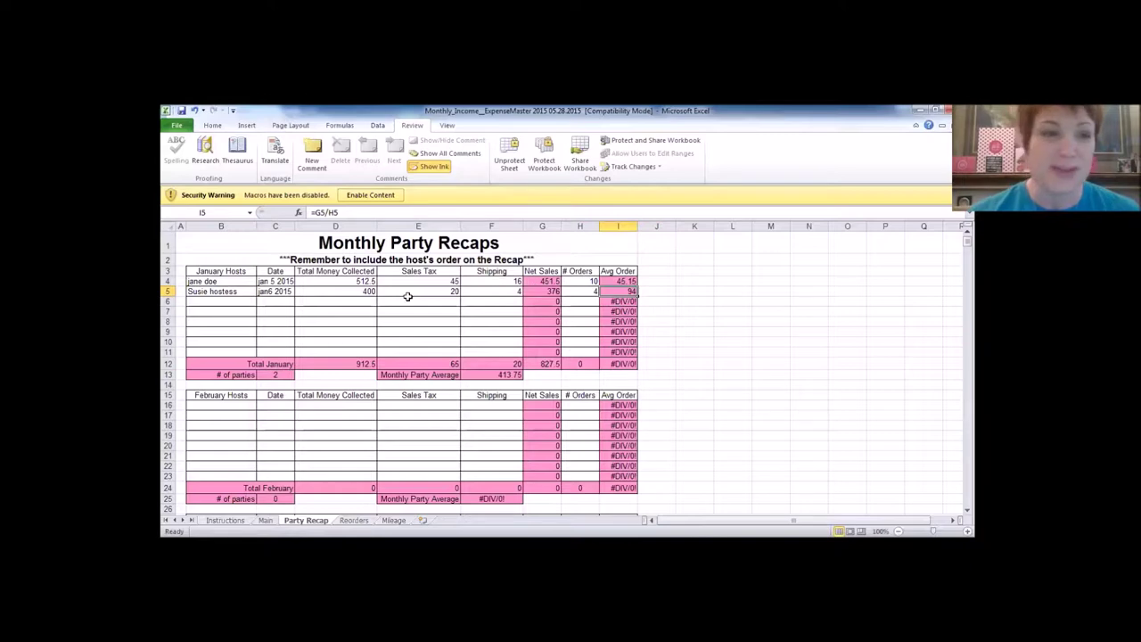
pyautogui.click(358, 291)
pyautogui.click(588, 291)
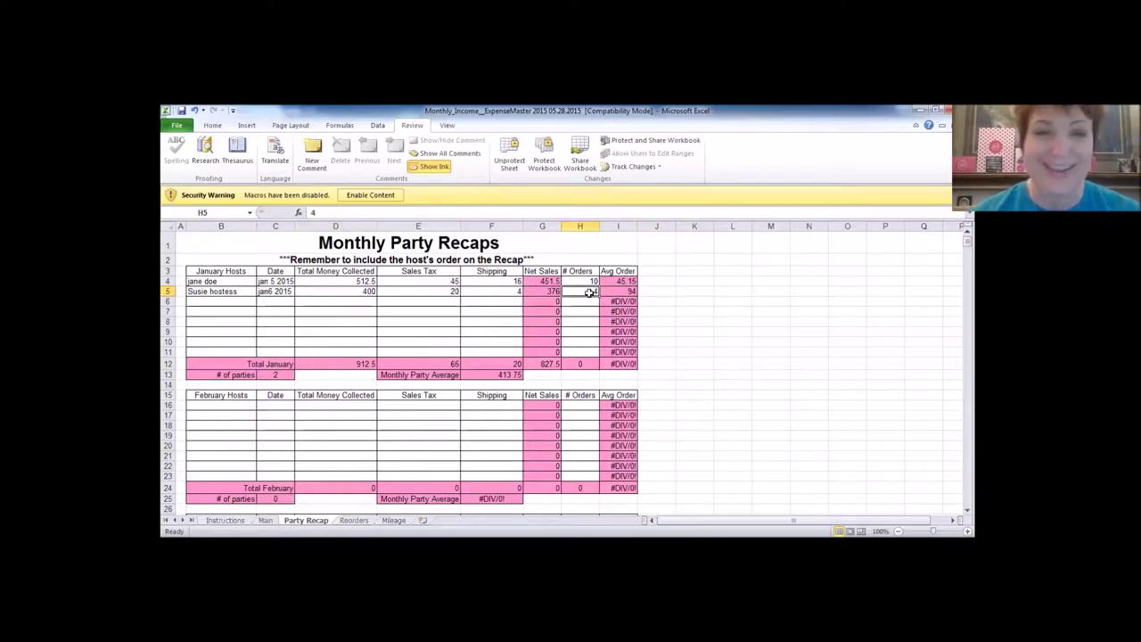
pyautogui.click(622, 292)
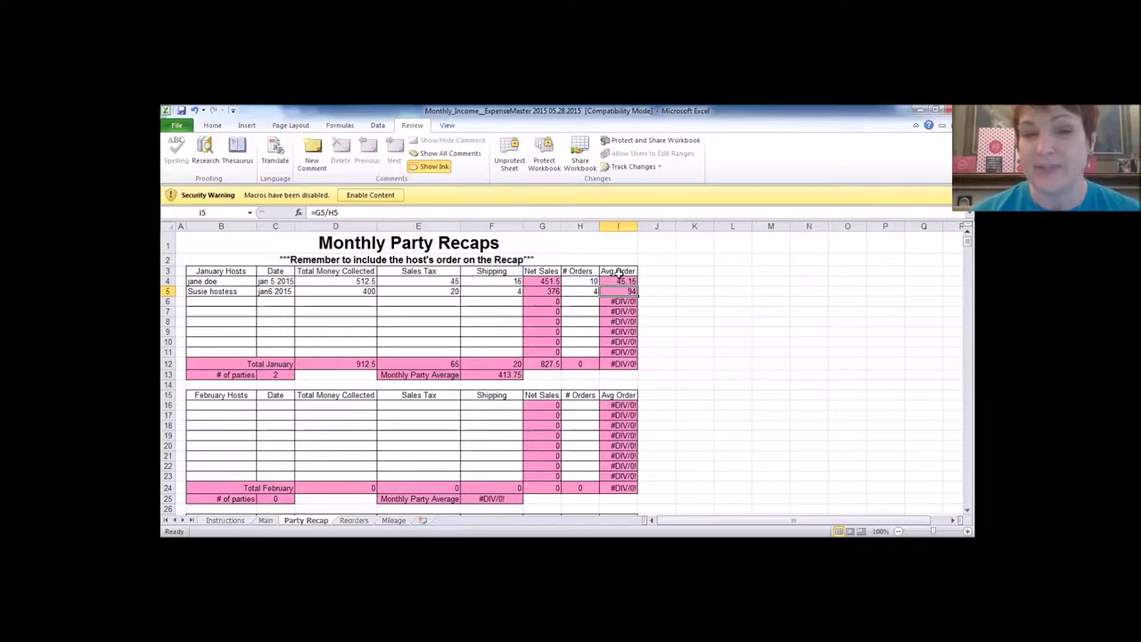
pyautogui.click(619, 374)
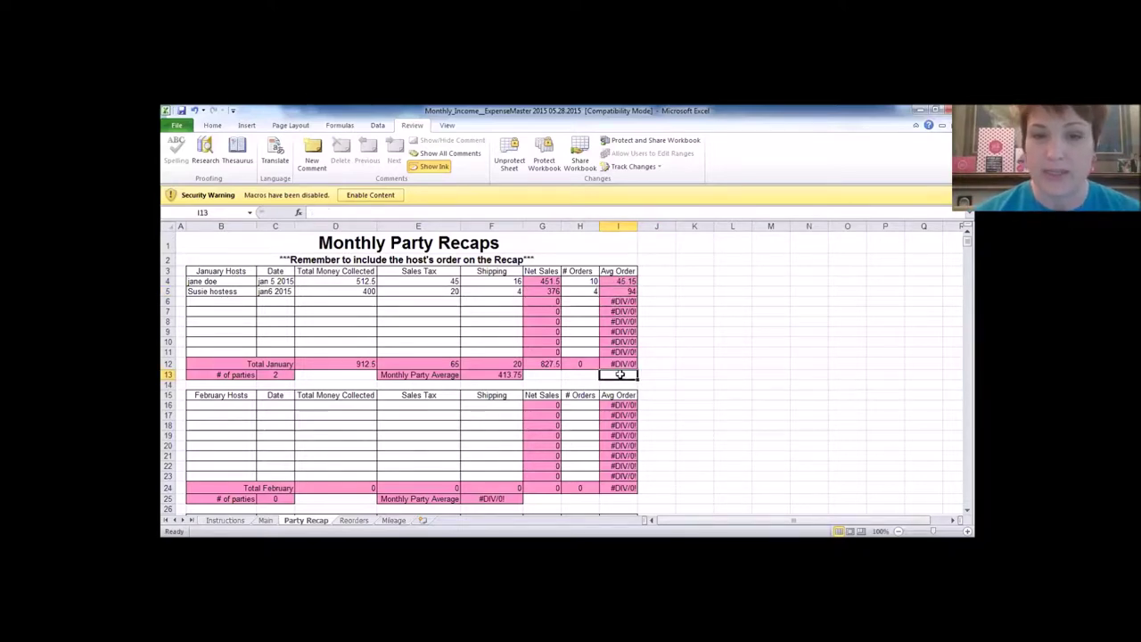
# Step: Try editing the blank cell below January's average order total, and check the year's total parties beneath the December table
pyautogui.doubleClick(619, 375)
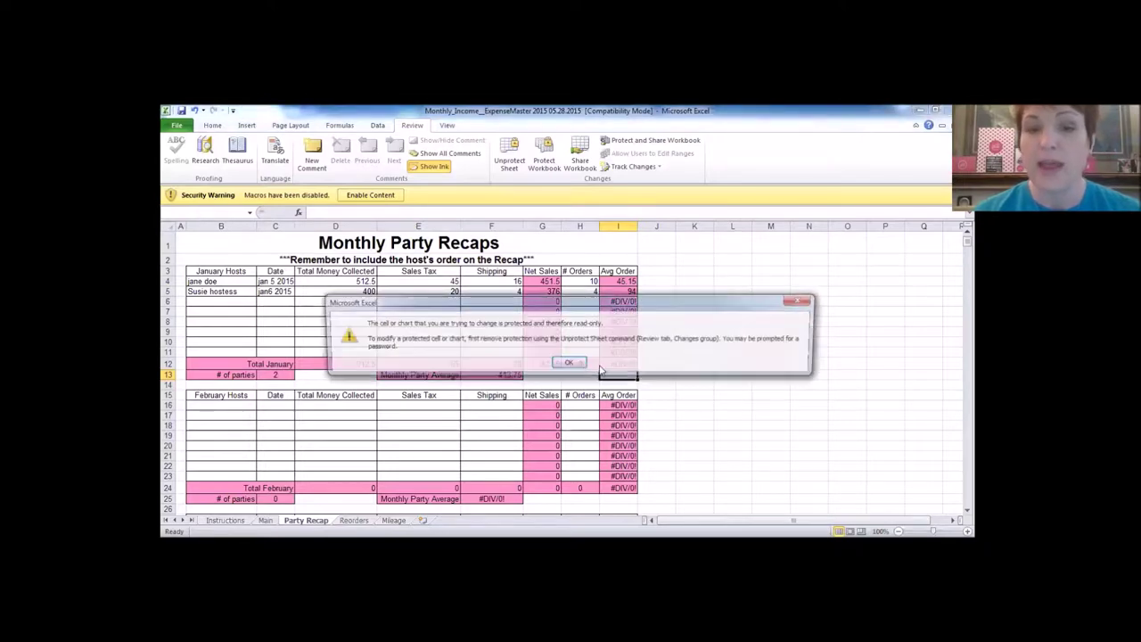
pyautogui.press('Return')
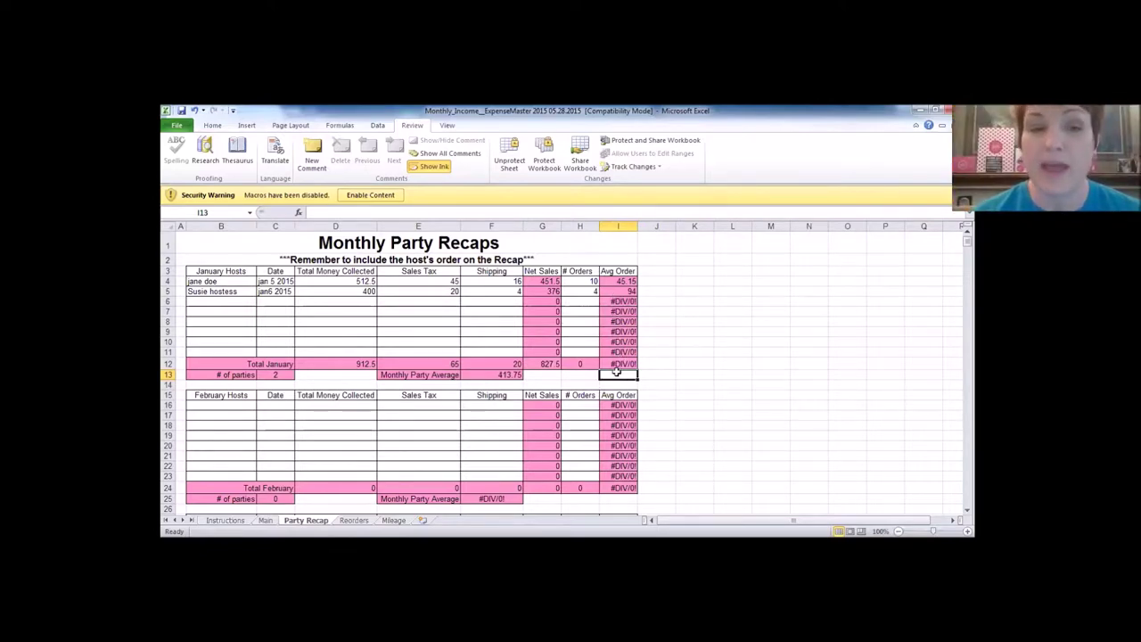
pyautogui.scroll(-20, 616, 370)
pyautogui.scroll(-7, 616, 371)
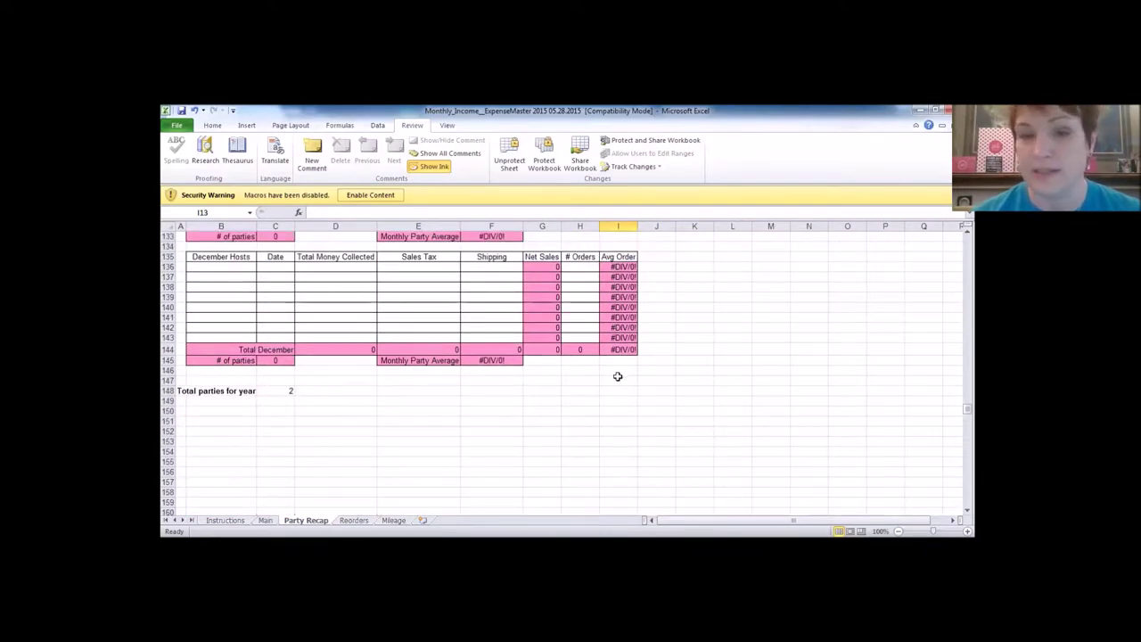
pyautogui.scroll(20, 617, 376)
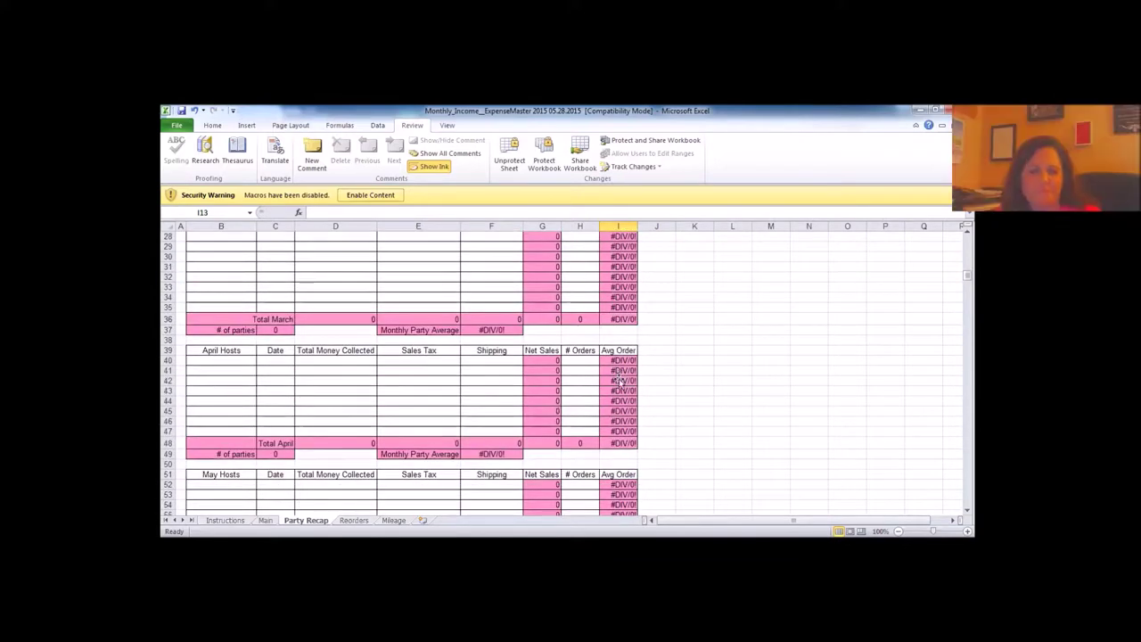
pyautogui.scroll(9, 619, 380)
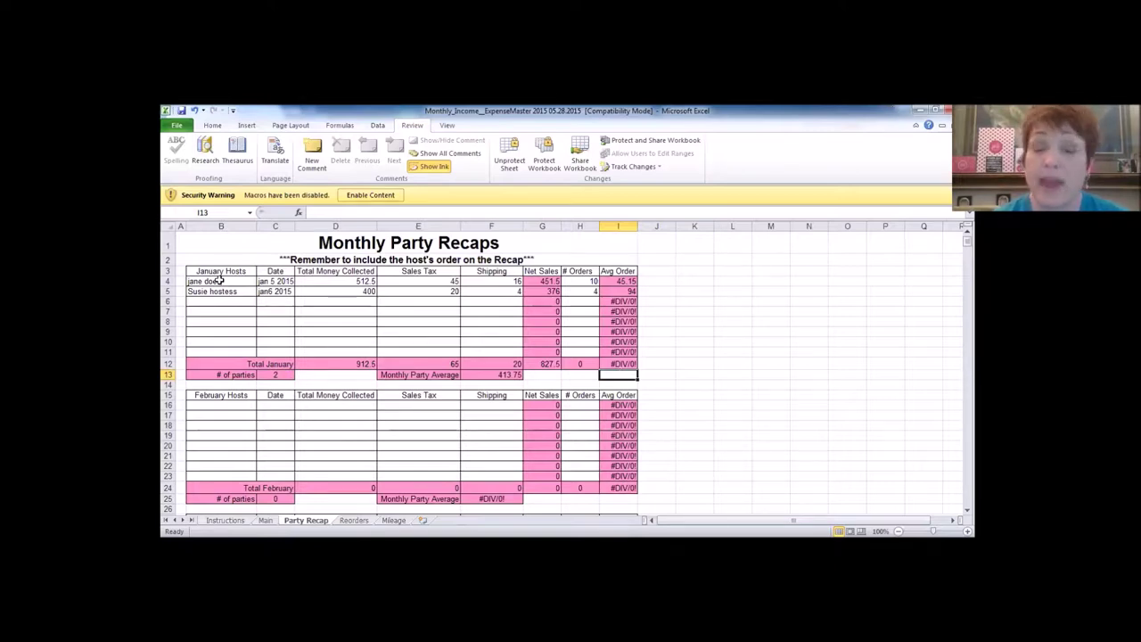
# Step: Clear the two sample January parties' hosts, dates, money collected, sales tax, shipping and number of orders
pyautogui.moveTo(218, 280); pyautogui.dragTo(221, 291)
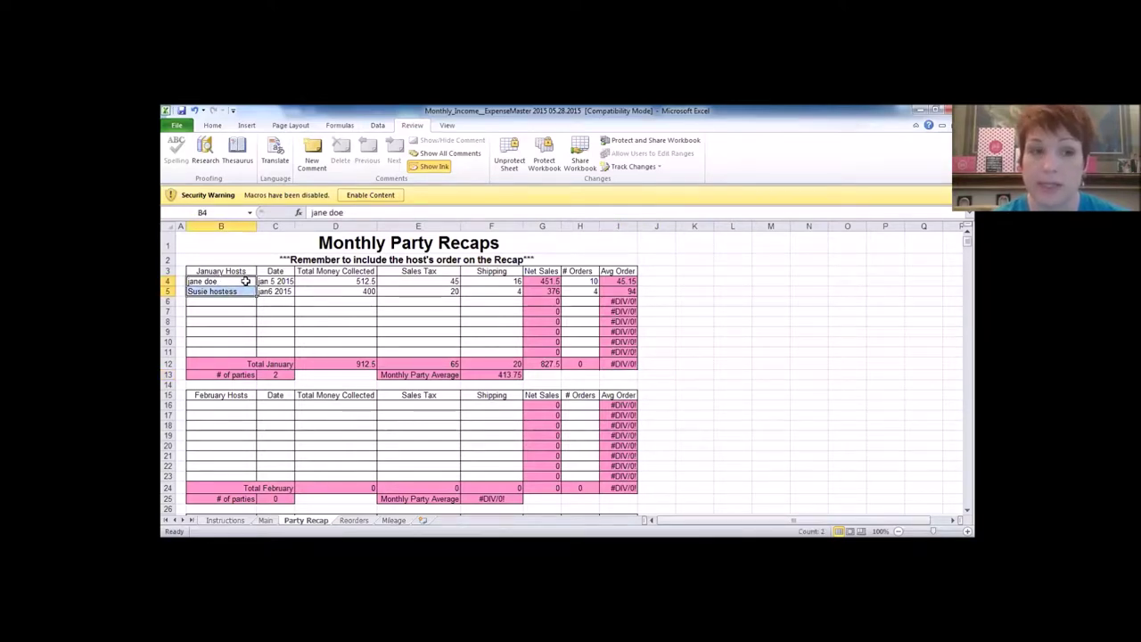
pyautogui.click(246, 280)
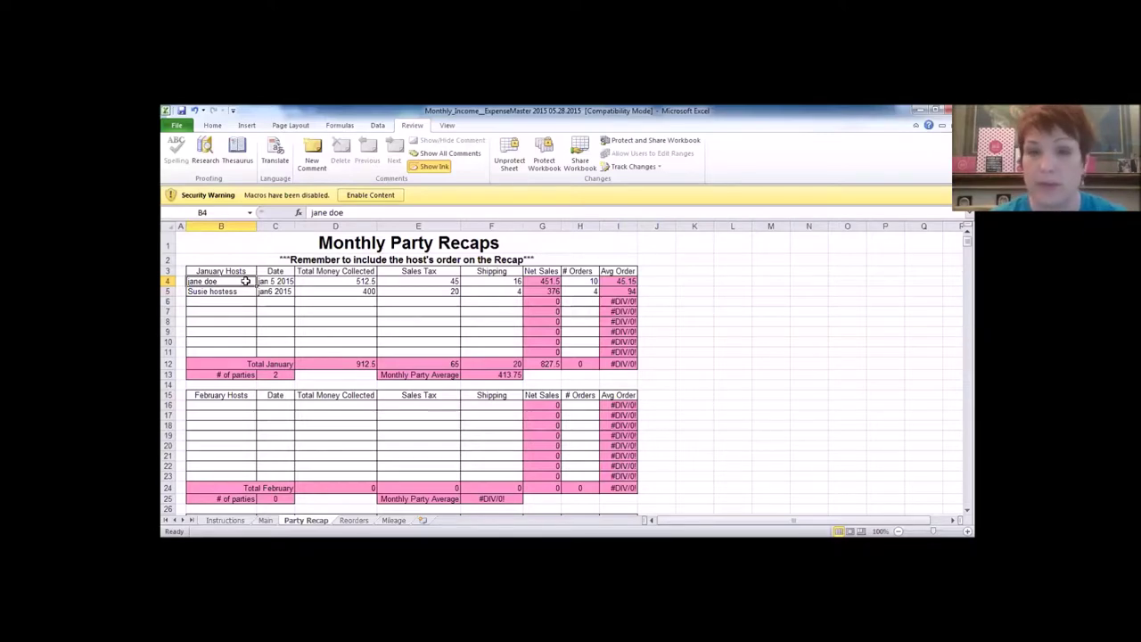
pyautogui.click(260, 284)
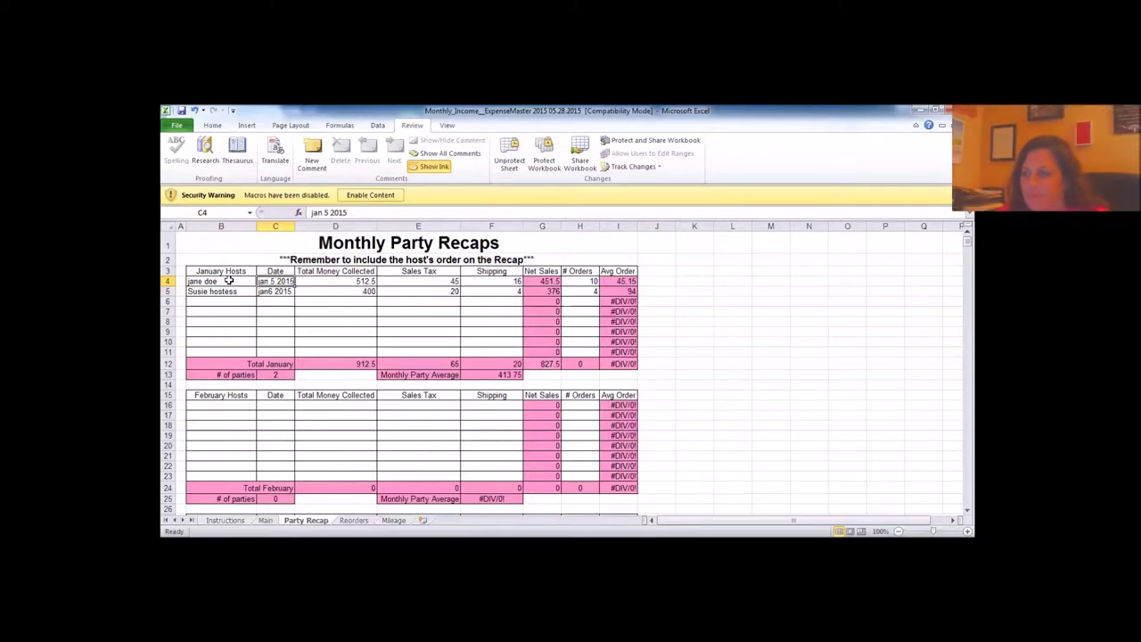
pyautogui.moveTo(229, 281); pyautogui.dragTo(493, 293)
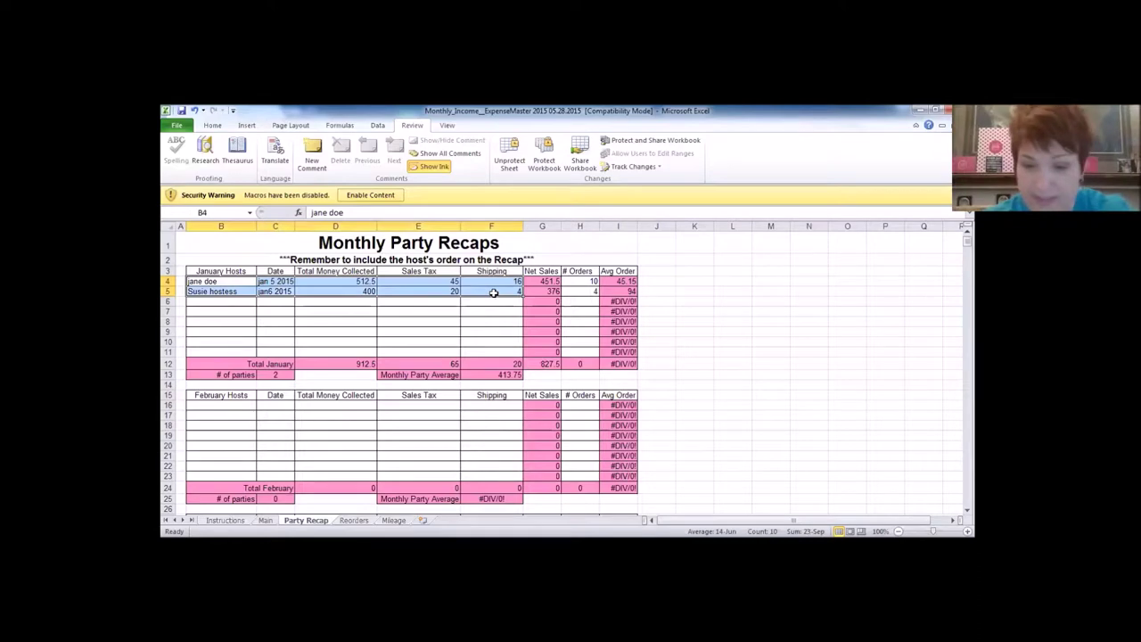
pyautogui.press('Delete')
pyautogui.click(585, 283)
pyautogui.moveTo(585, 283); pyautogui.dragTo(584, 292)
pyautogui.press('Delete')
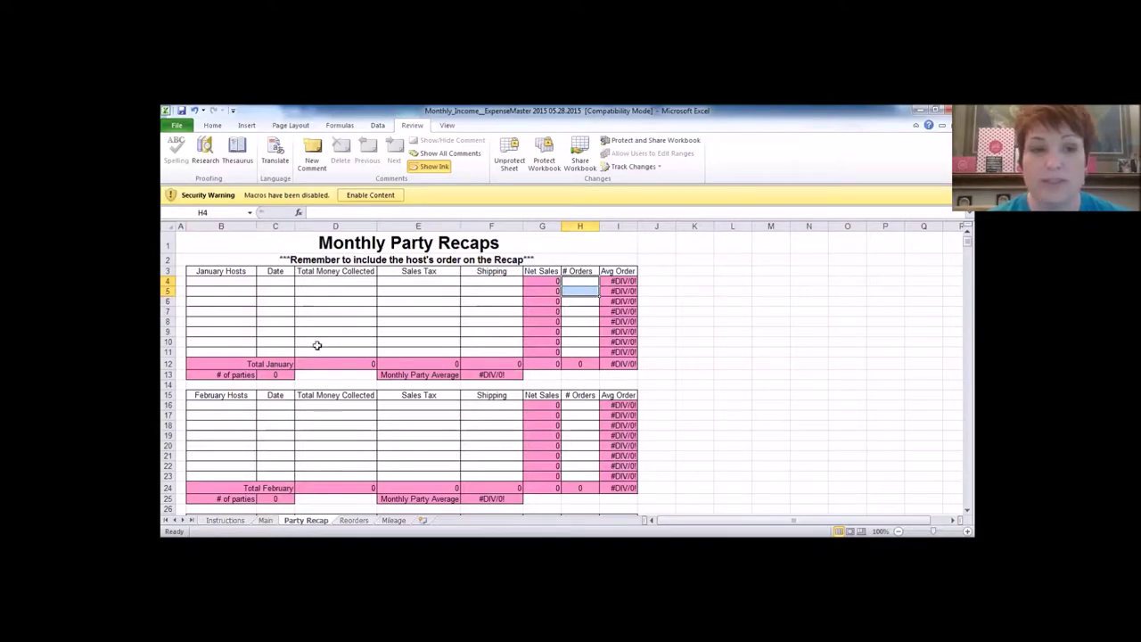
# Step: Examine the January table at the start of the Reorders sheet and compare its layout with the Party Recap sheet
pyautogui.hotkey('ctrl', 'pagedown')
pyautogui.scroll(20, 325, 352)
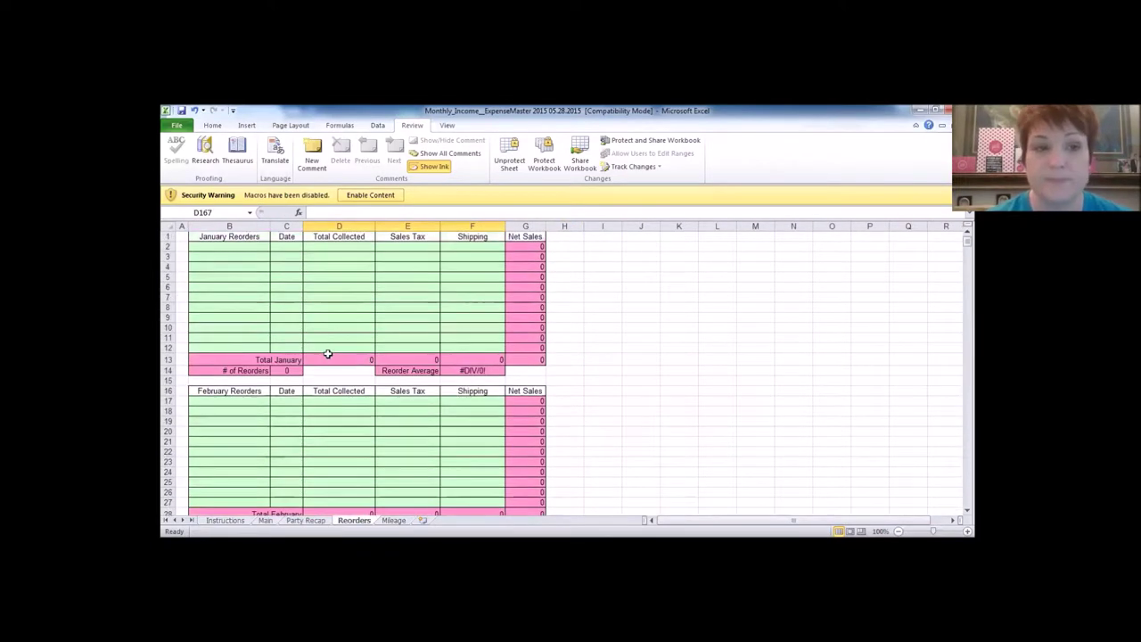
pyautogui.click(248, 246)
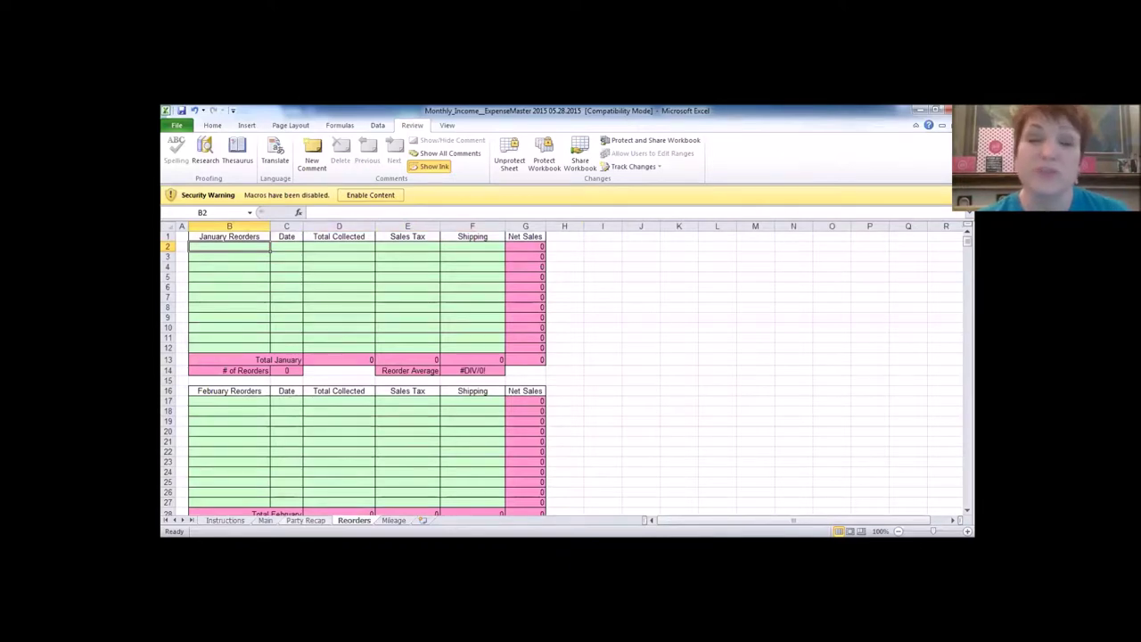
pyautogui.hotkey('ctrl', 'pageup')
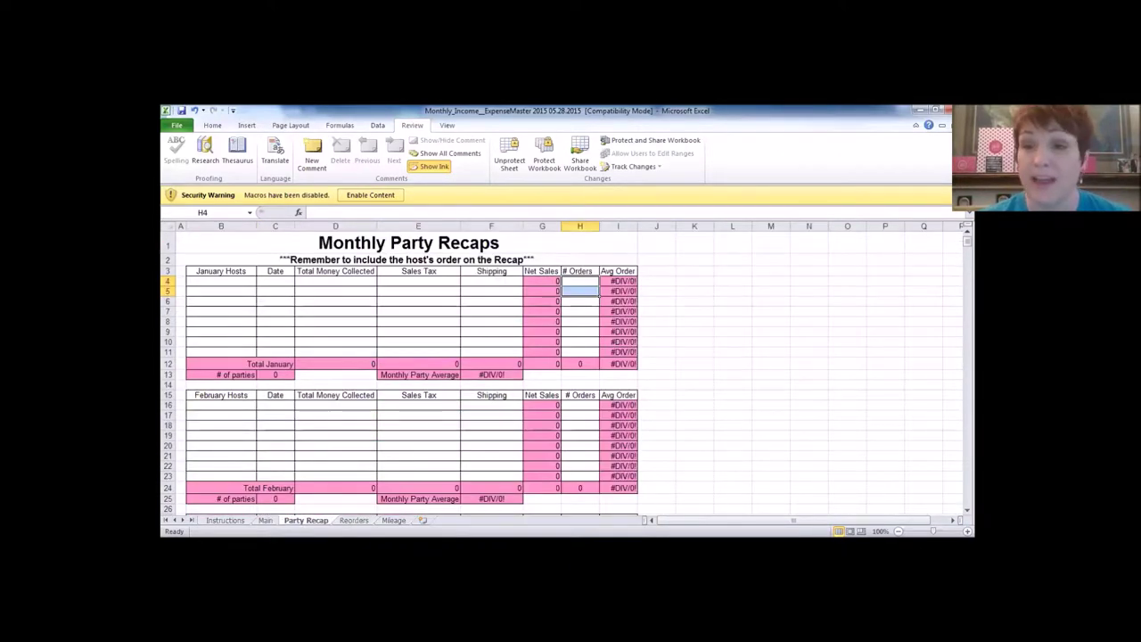
pyautogui.hotkey('ctrl', 'pagedown')
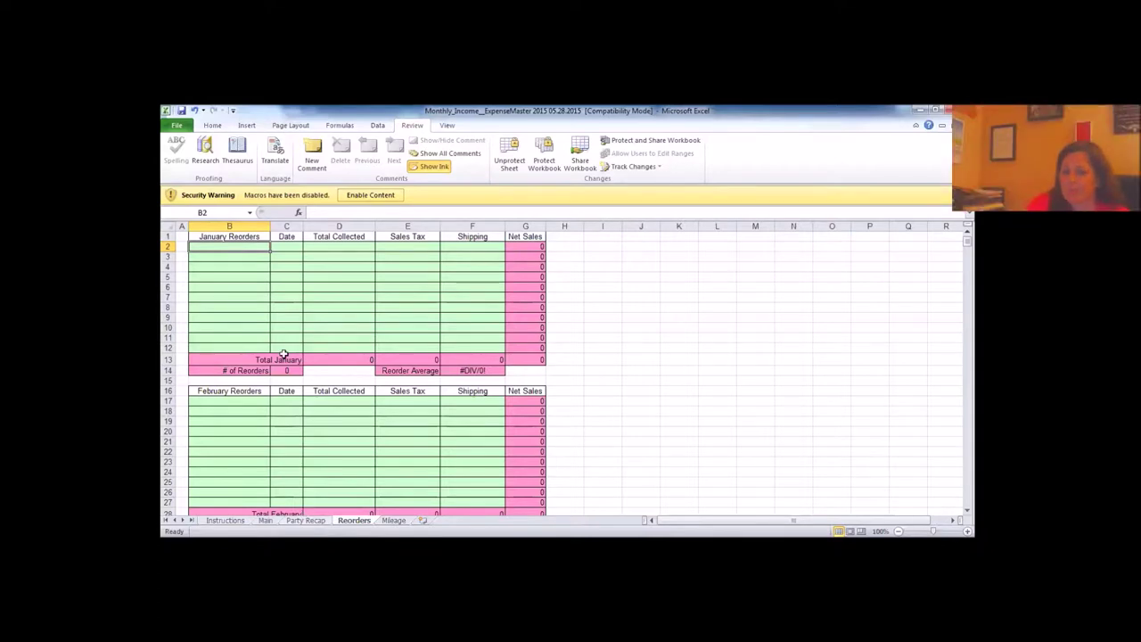
# Step: Review the first January reorder row across the reorder, total collected, sales tax, shipping and net sales columns
pyautogui.click(236, 256)
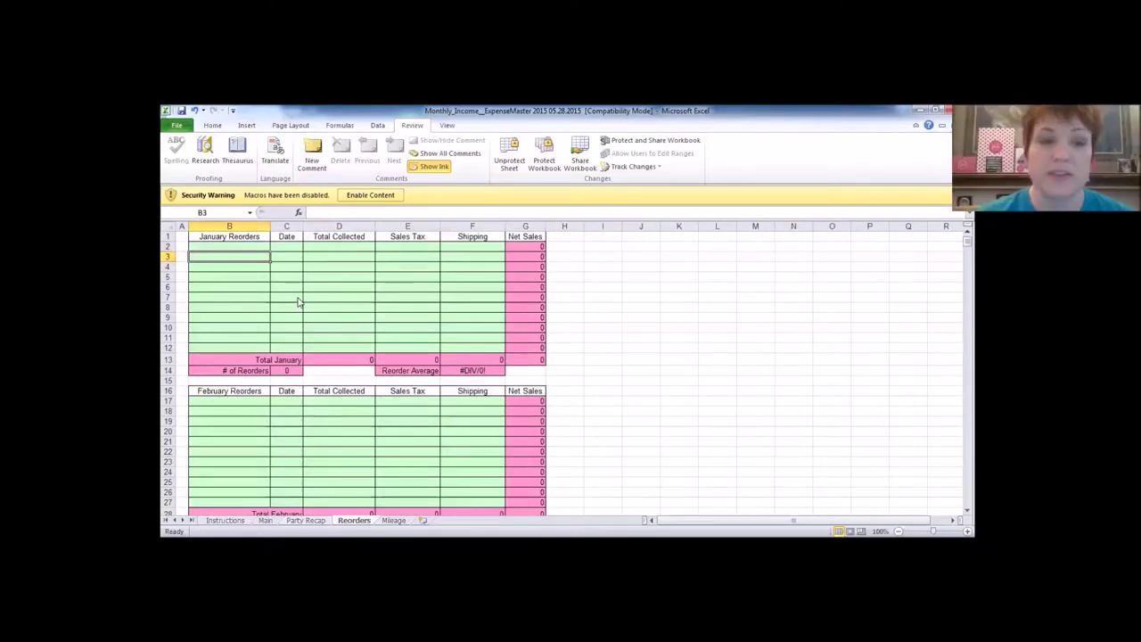
pyautogui.click(243, 249)
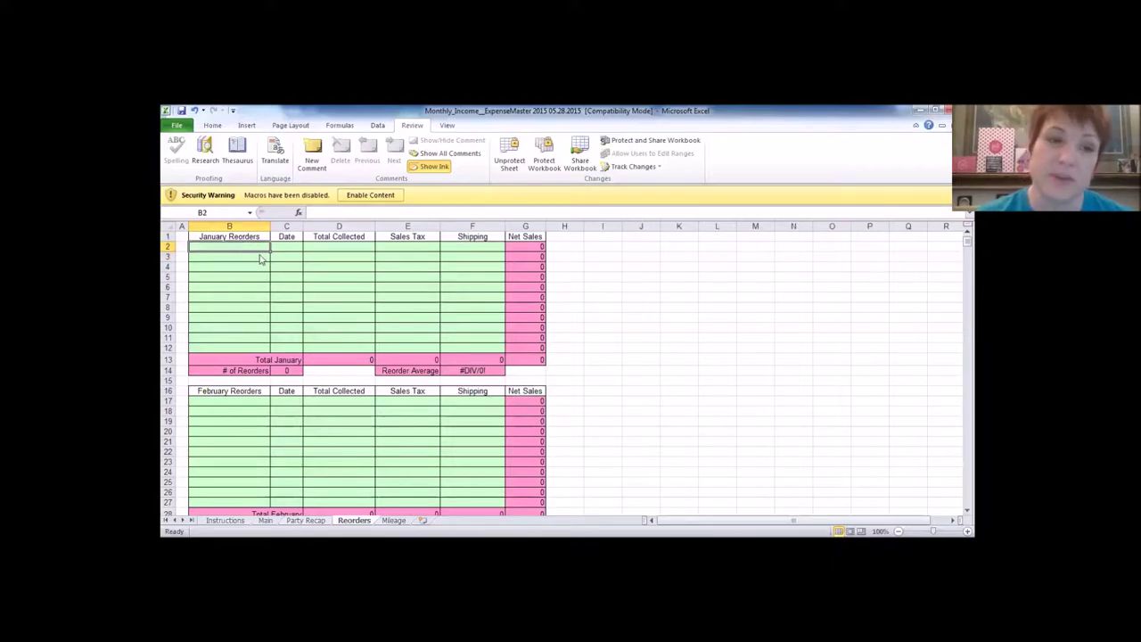
pyautogui.click(328, 247)
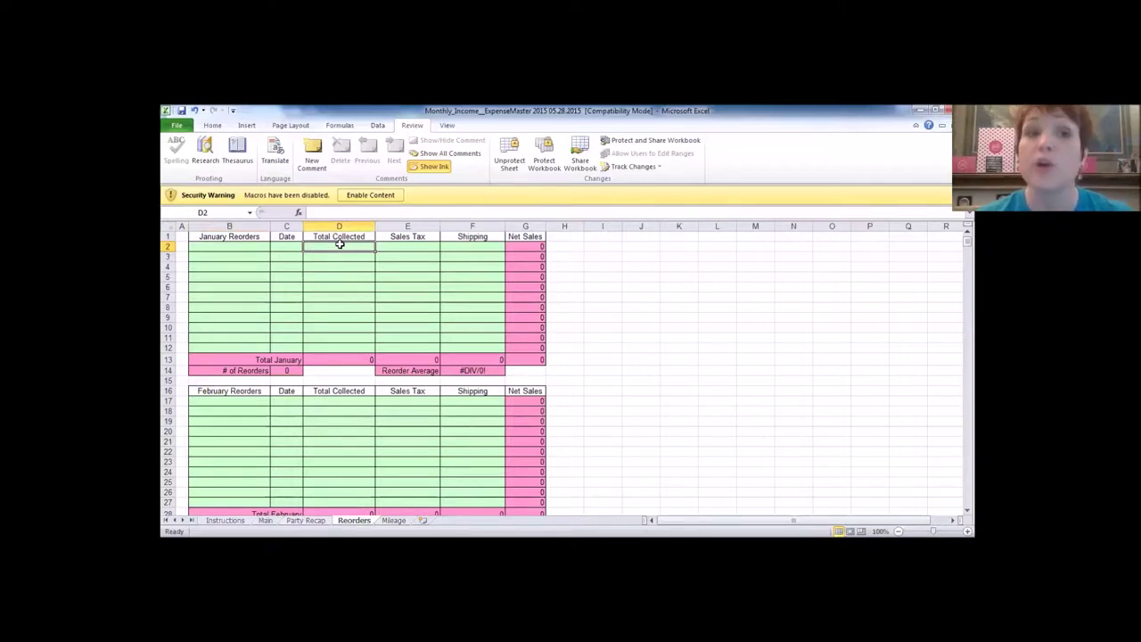
pyautogui.click(394, 246)
pyautogui.click(458, 246)
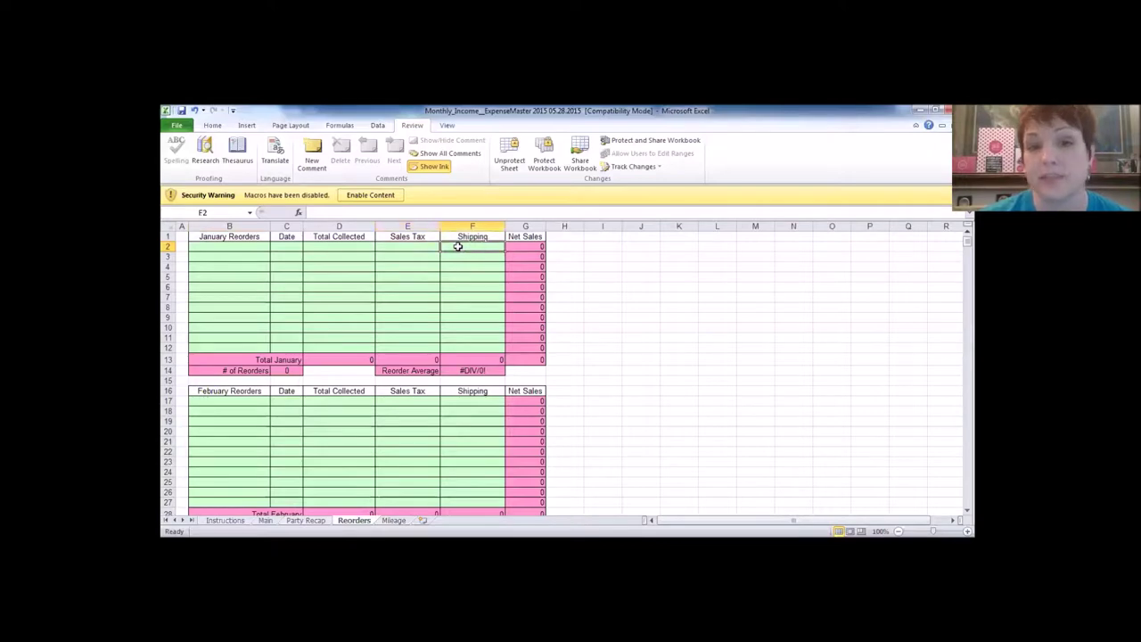
pyautogui.click(524, 247)
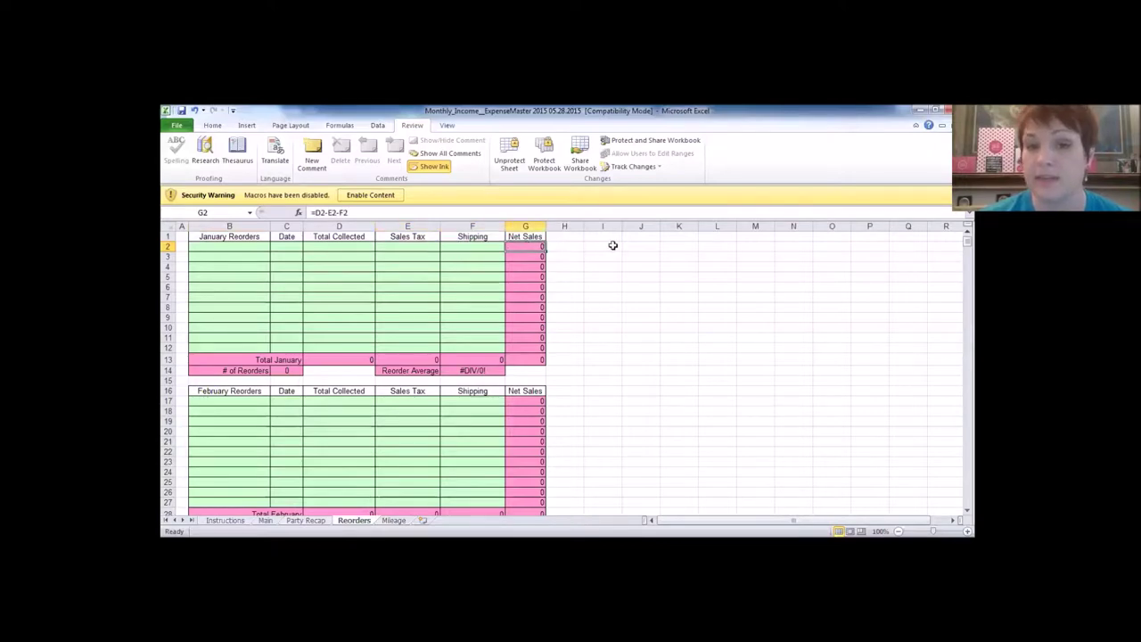
pyautogui.click(559, 244)
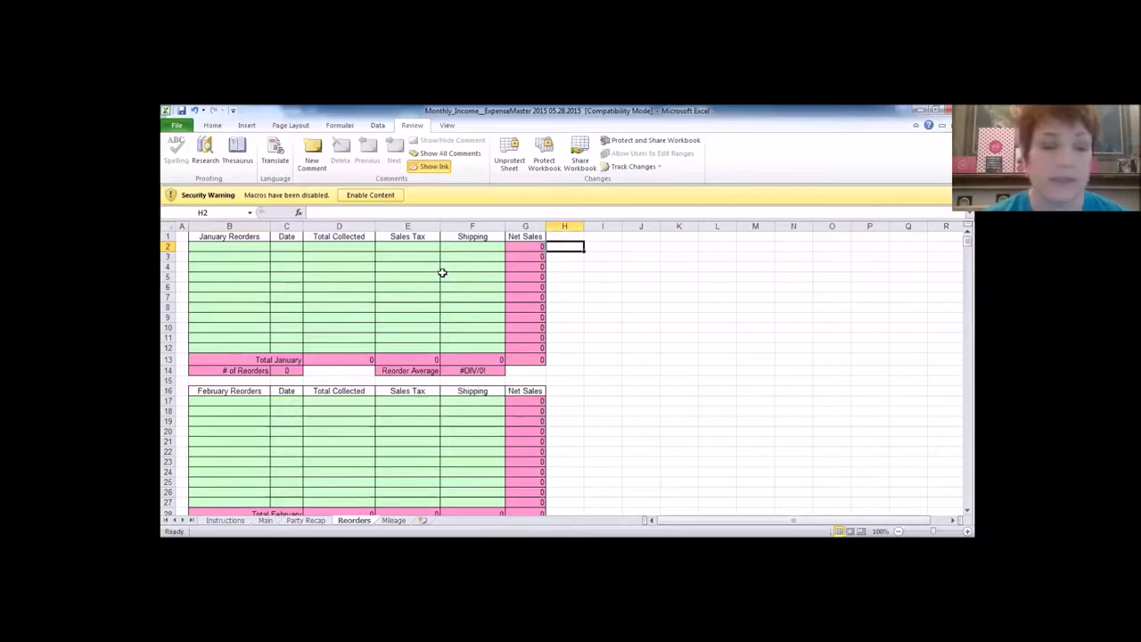
# Step: In the first March reorder row, enter 40 total collected, 2 sales tax and 4 shipping
pyautogui.scroll(-3, 310, 308)
pyautogui.scroll(-16, 309, 309)
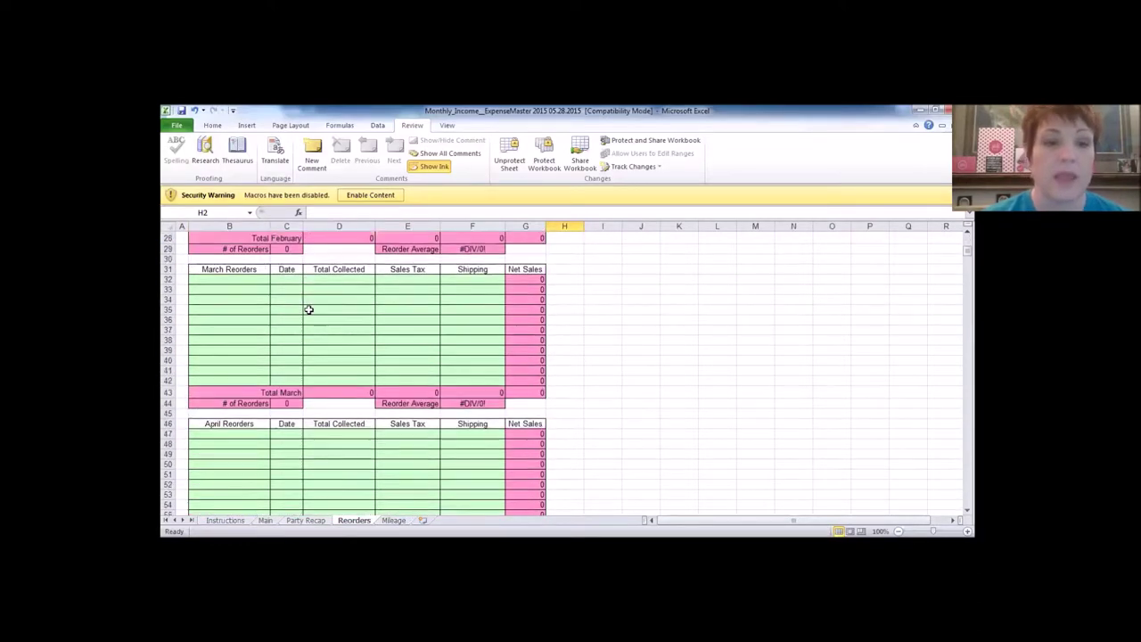
pyautogui.scroll(9, 309, 308)
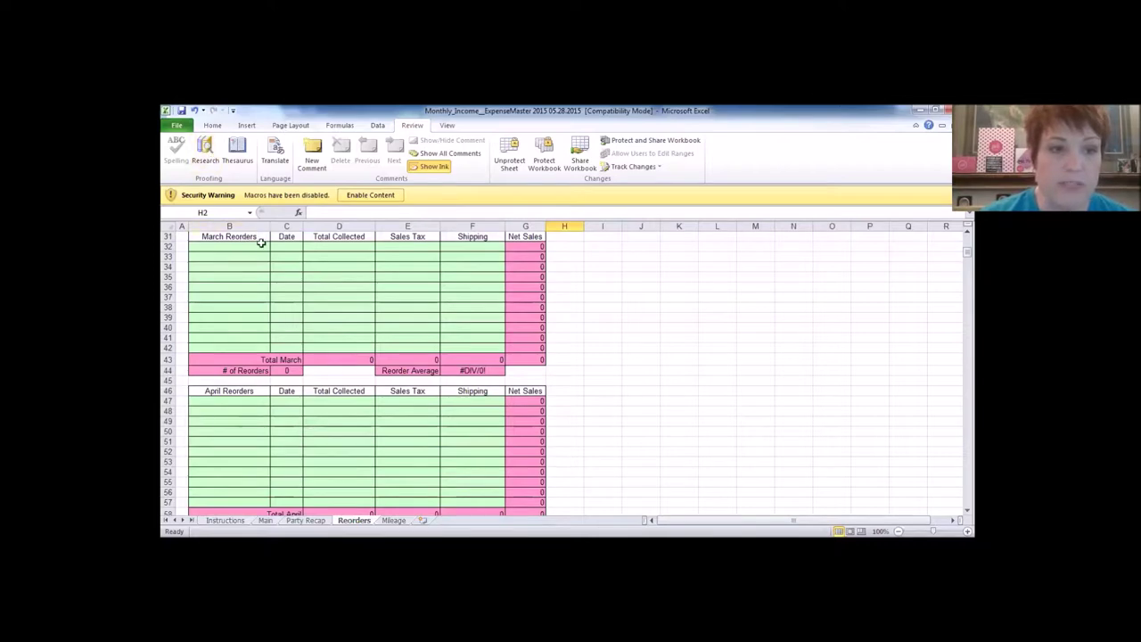
pyautogui.click(323, 248)
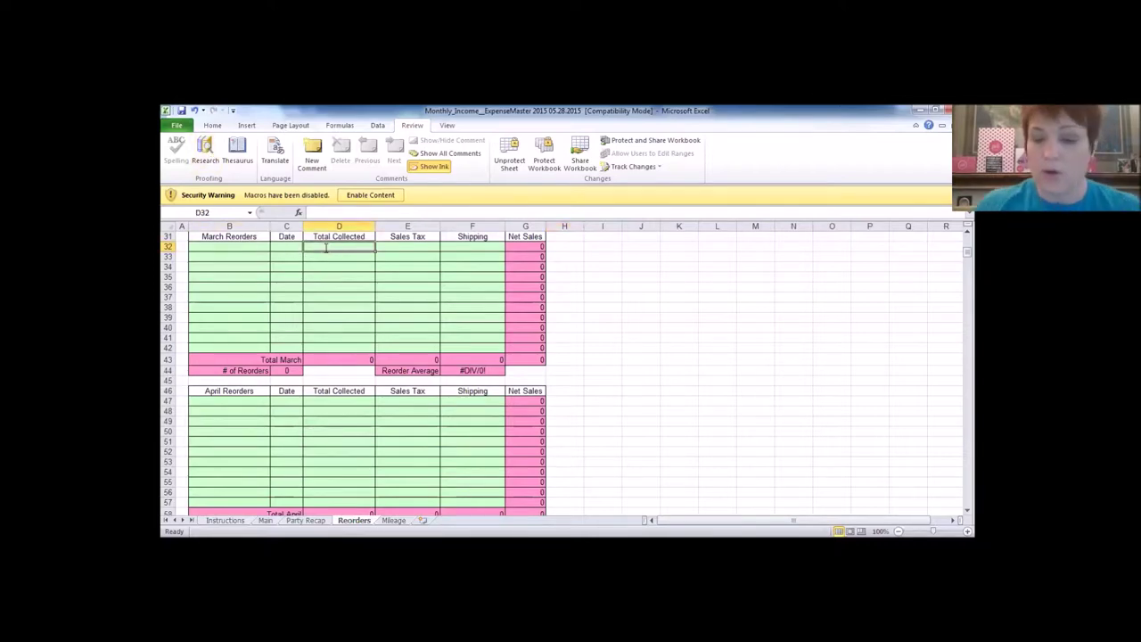
pyautogui.write('40')
pyautogui.press('Tab')
pyautogui.write('2')
pyautogui.press('Tab')
pyautogui.write('6')
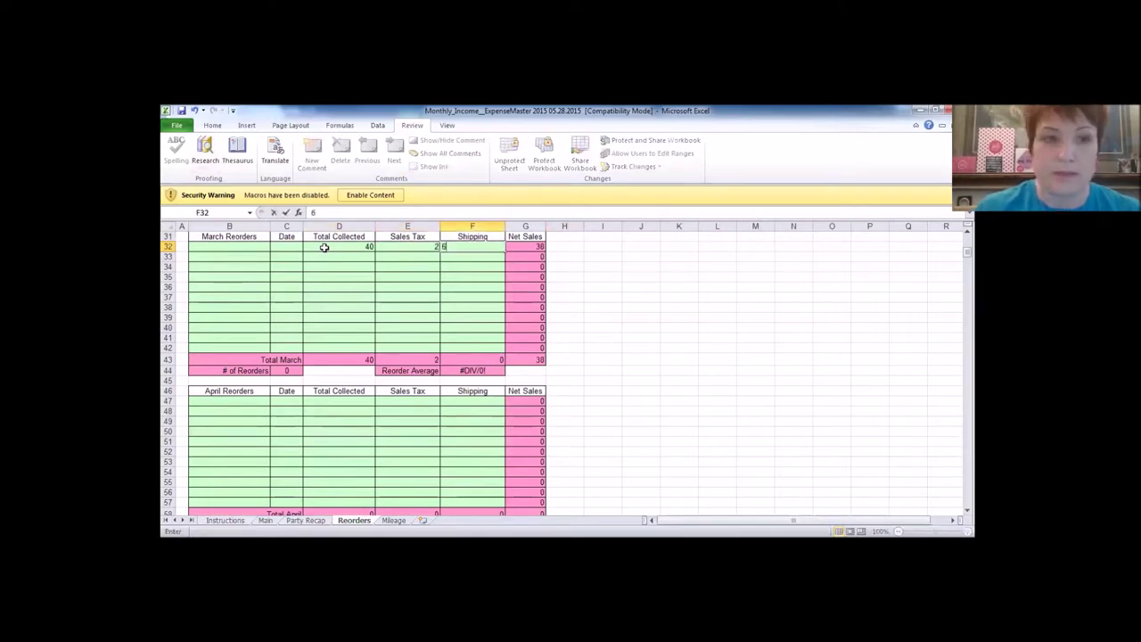
pyautogui.write('4')
pyautogui.press('Return')
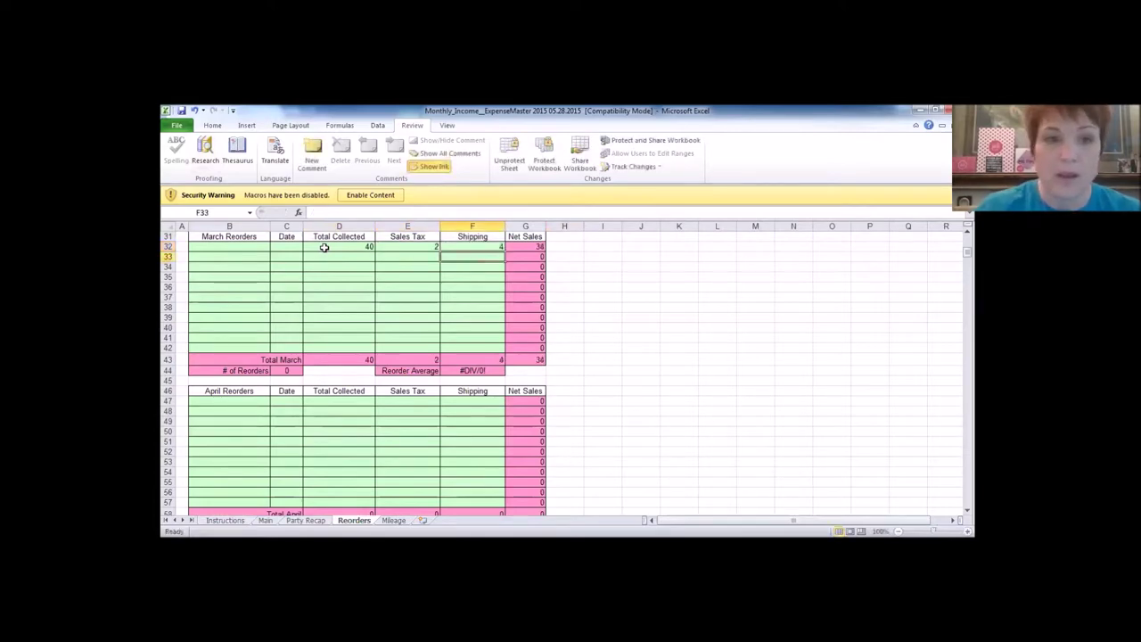
# Step: In the second March reorder row, enter 50 total collected, 6 sales tax and 8 shipping
pyautogui.write('50')
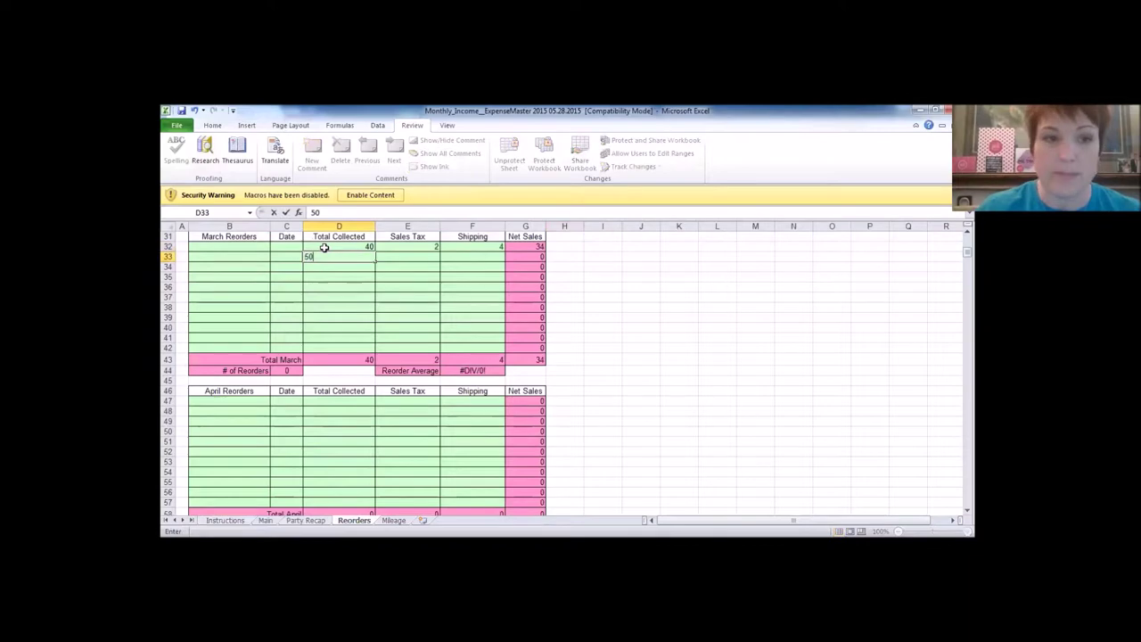
pyautogui.press('Tab')
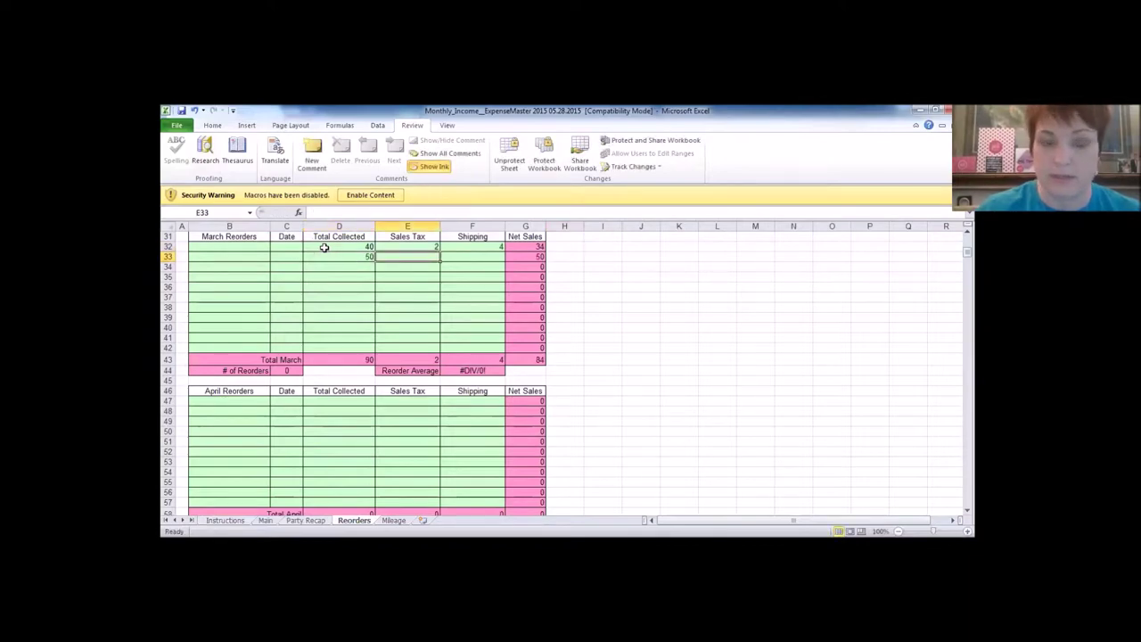
pyautogui.write('6')
pyautogui.press('Tab')
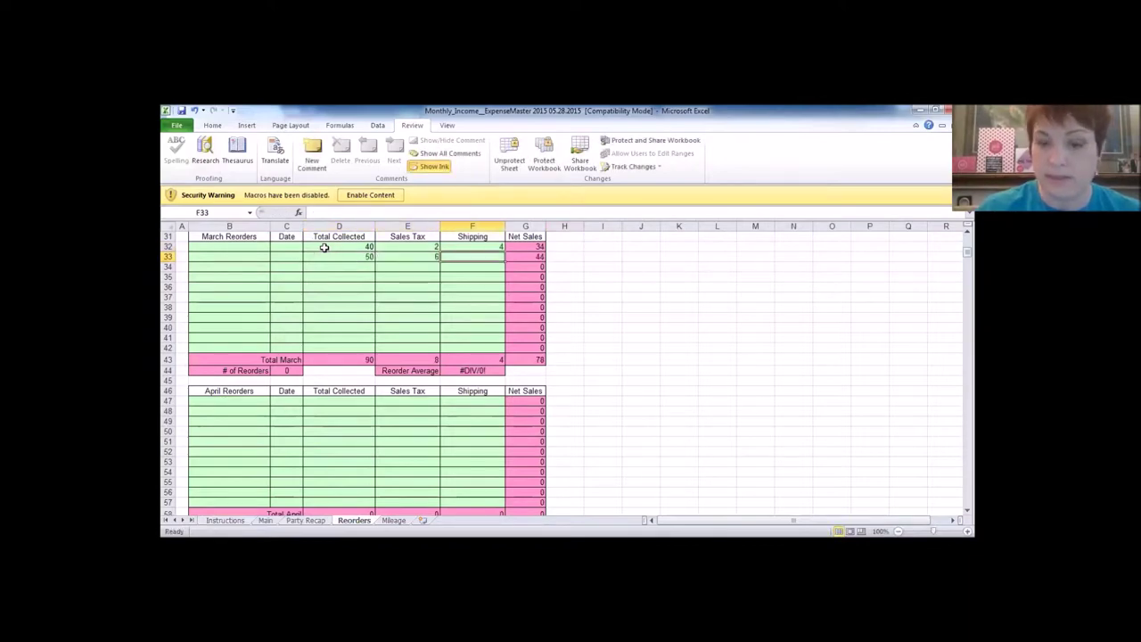
pyautogui.write('8')
pyautogui.hotkey('shift', 'Tab')
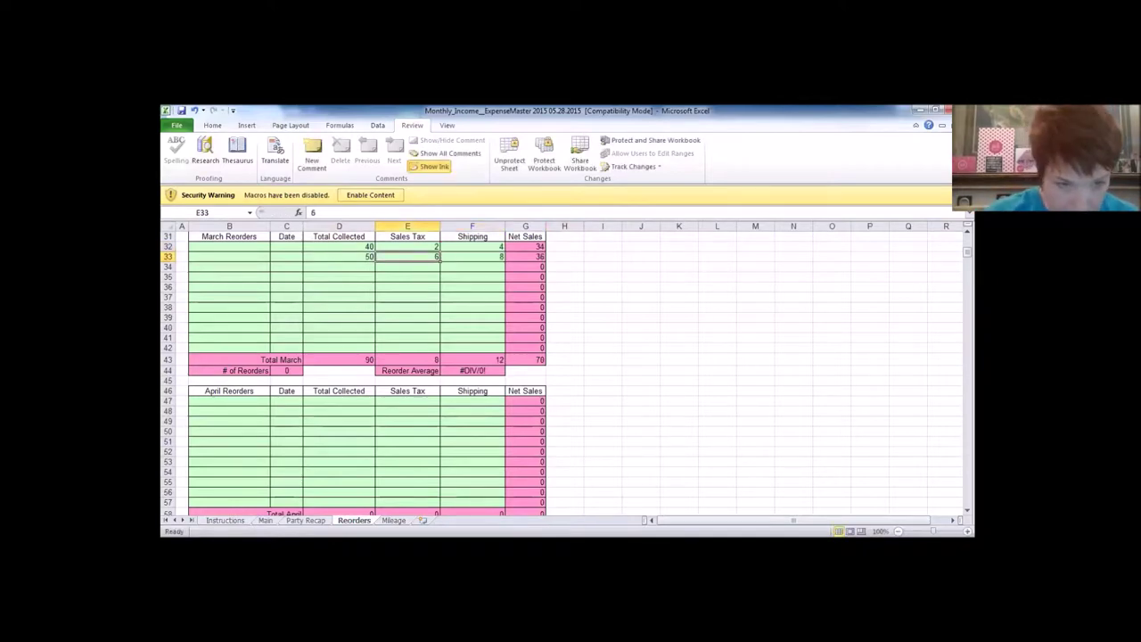
# Step: In the first January party row of the Party Recap sheet, enter 500 money collected, 45 sales tax and 16 shipping
pyautogui.hotkey('ctrl', 'pageup')
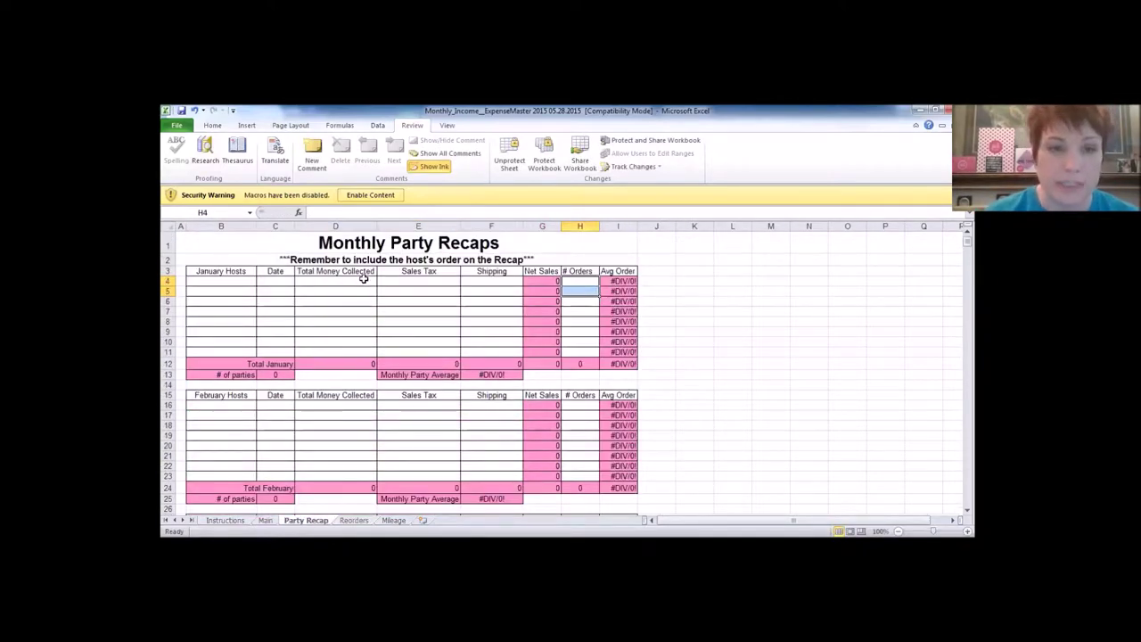
pyautogui.click(349, 284)
pyautogui.write('50')
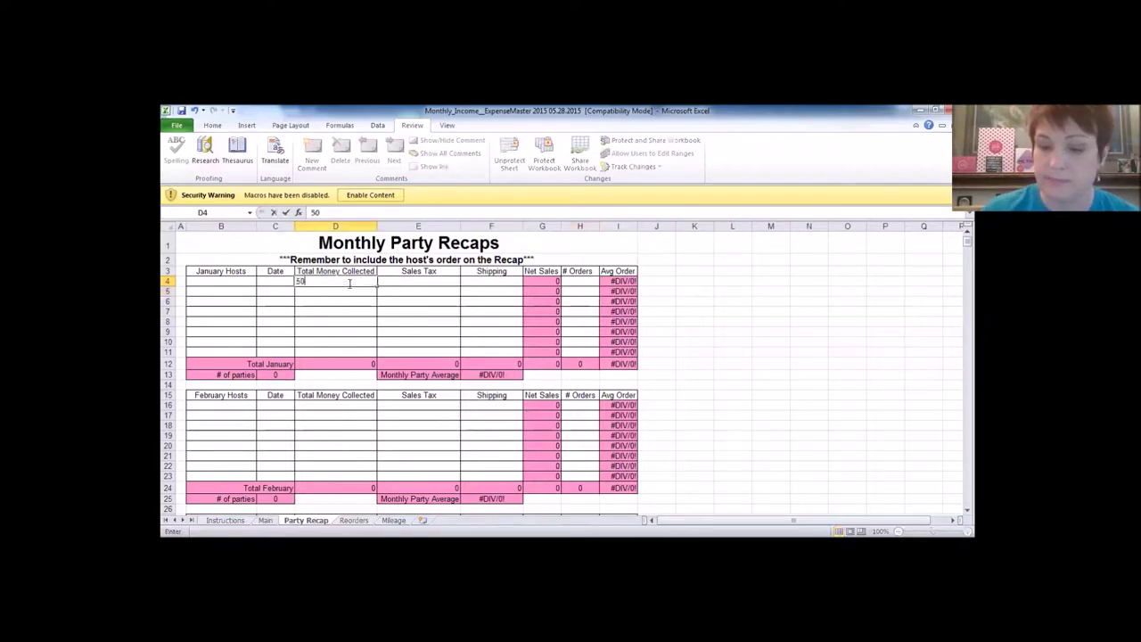
pyautogui.write('0')
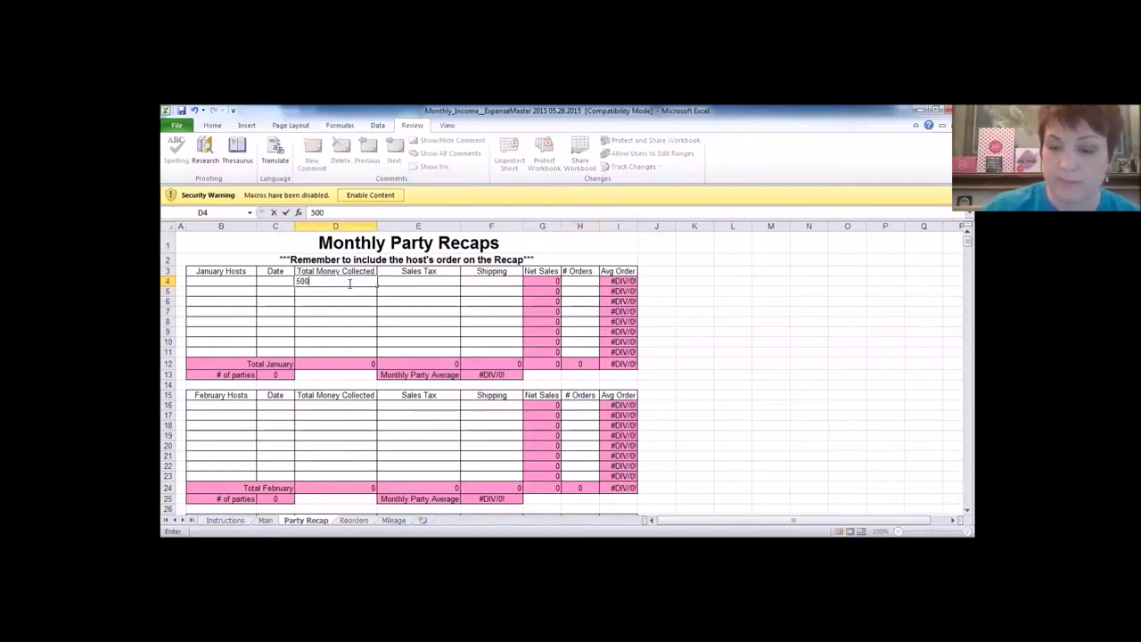
pyautogui.press('Tab')
pyautogui.write('45')
pyautogui.press('Tab')
pyautogui.write('16')
pyautogui.press('Return')
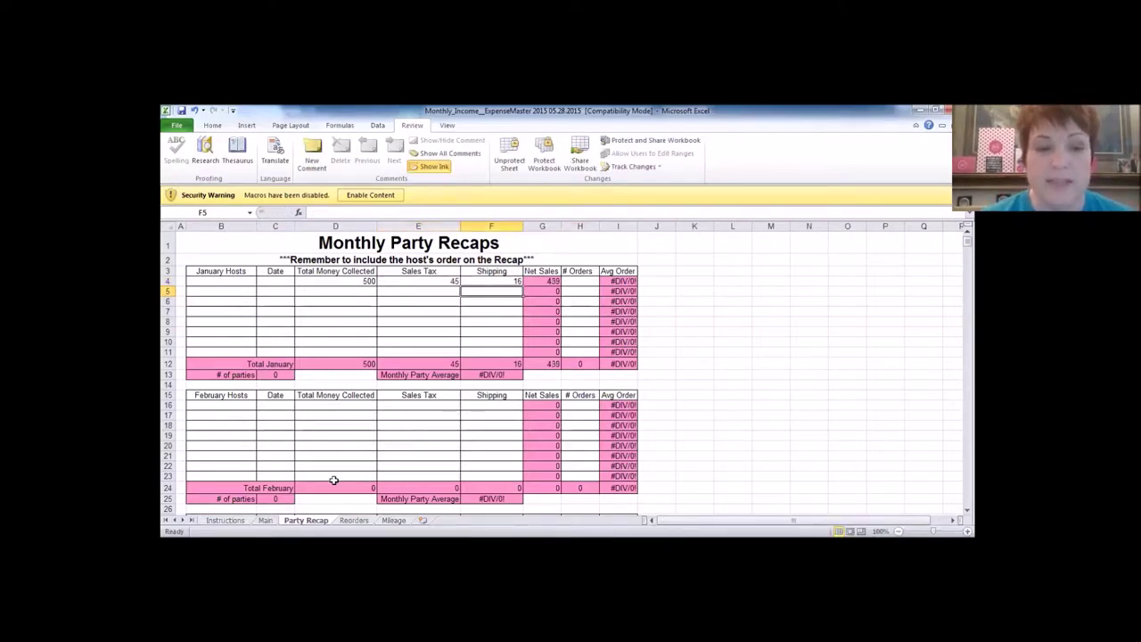
# Step: Compare the January party's money collected with January's net sales and shipping totals on the Main sheet
pyautogui.click(365, 281)
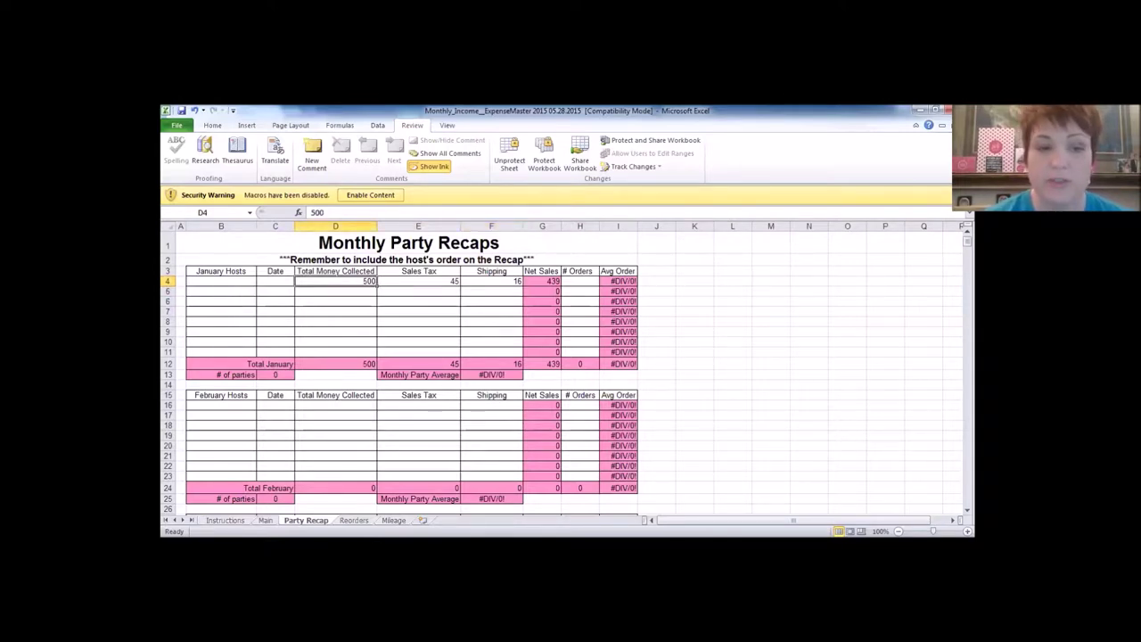
pyautogui.hotkey('ctrl', 'pageup')
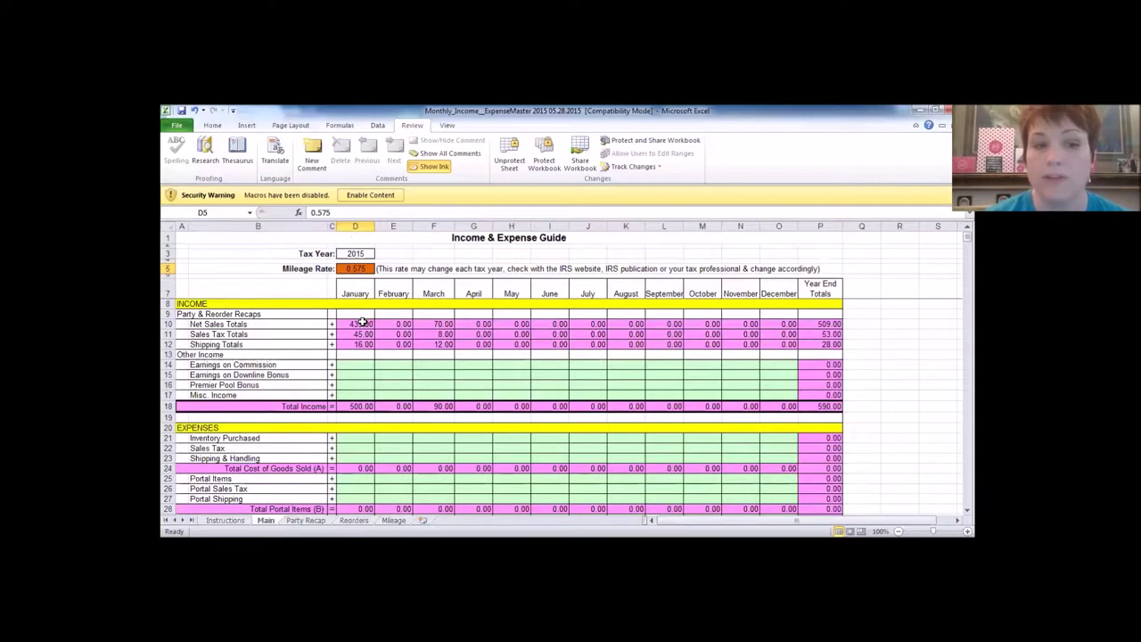
pyautogui.click(361, 325)
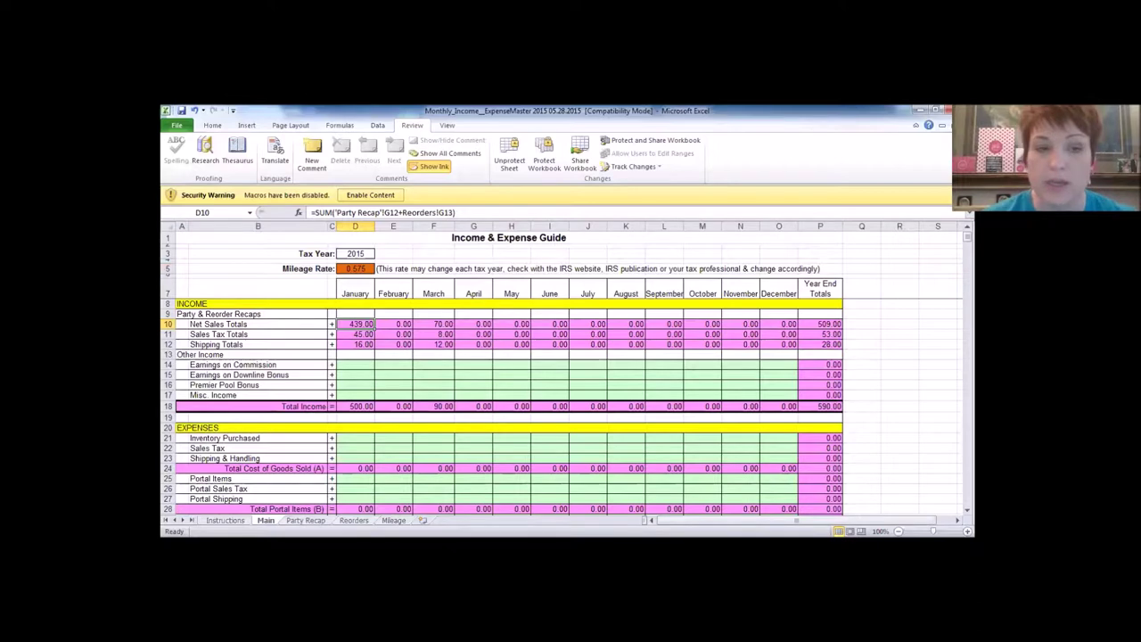
pyautogui.click(345, 345)
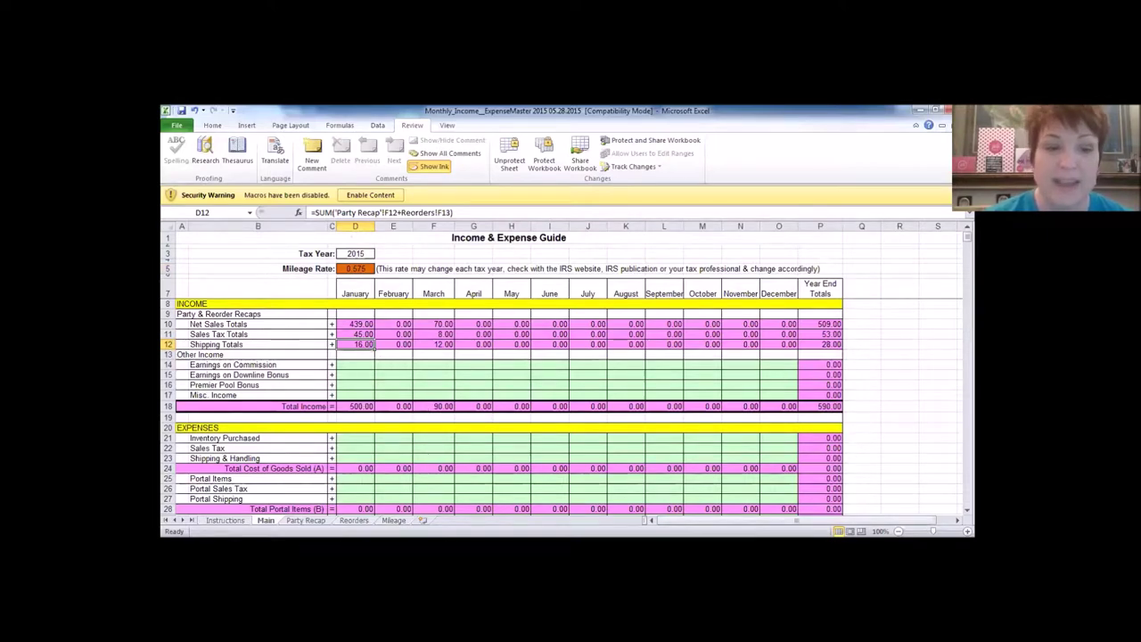
# Step: Review the January date, who for, reason and miles columns on the Mileage sheet
pyautogui.click(393, 519)
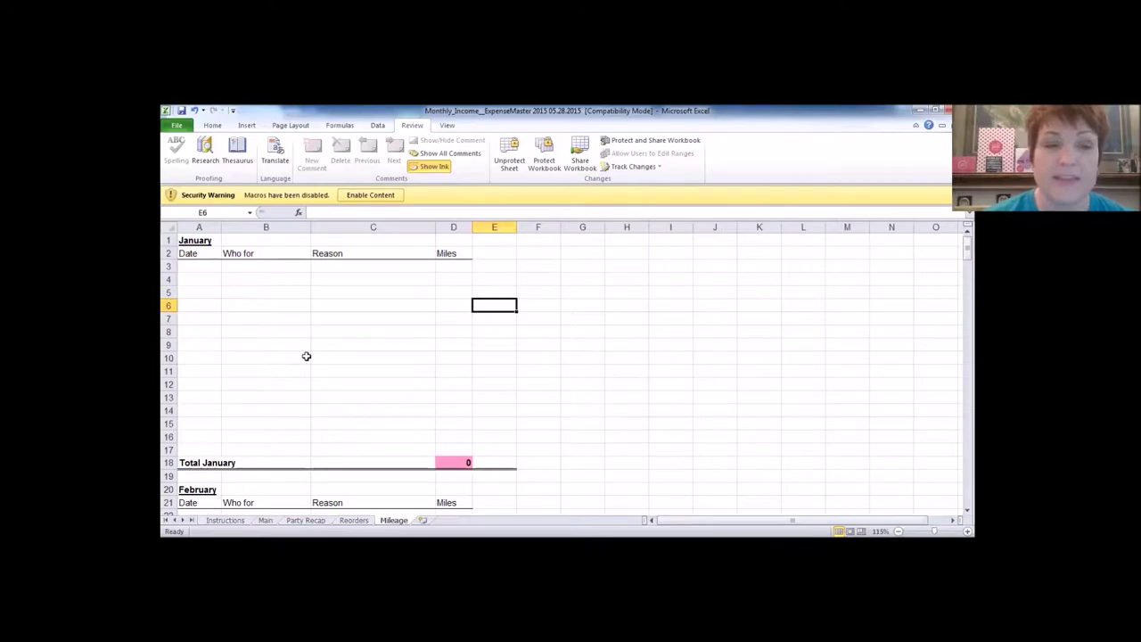
pyautogui.click(205, 267)
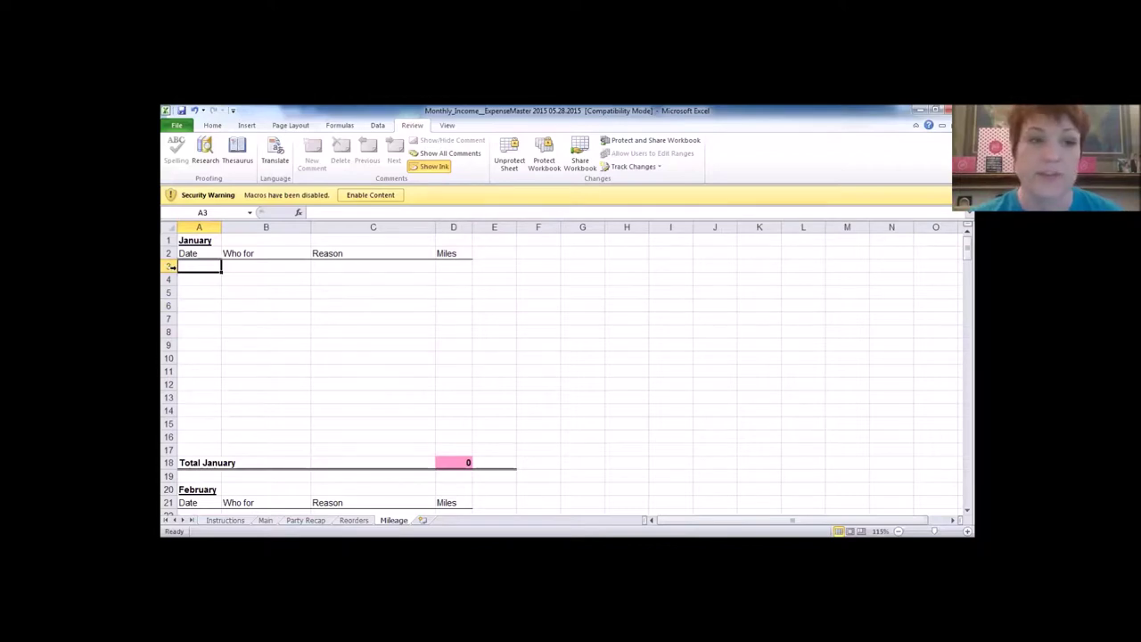
pyautogui.click(251, 266)
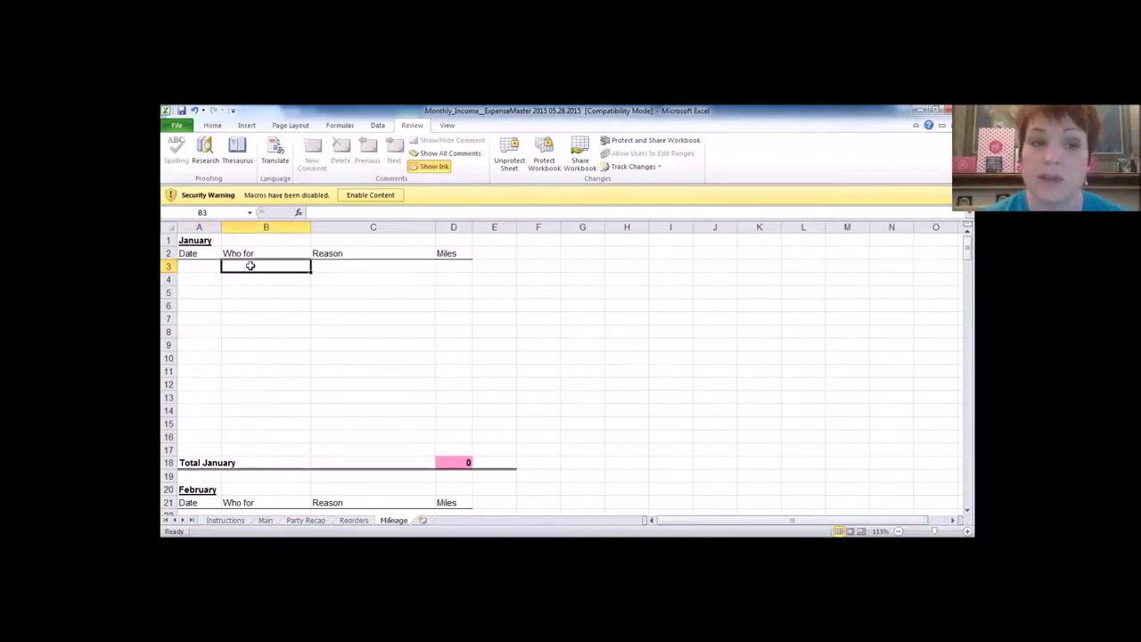
pyautogui.click(368, 271)
pyautogui.click(451, 264)
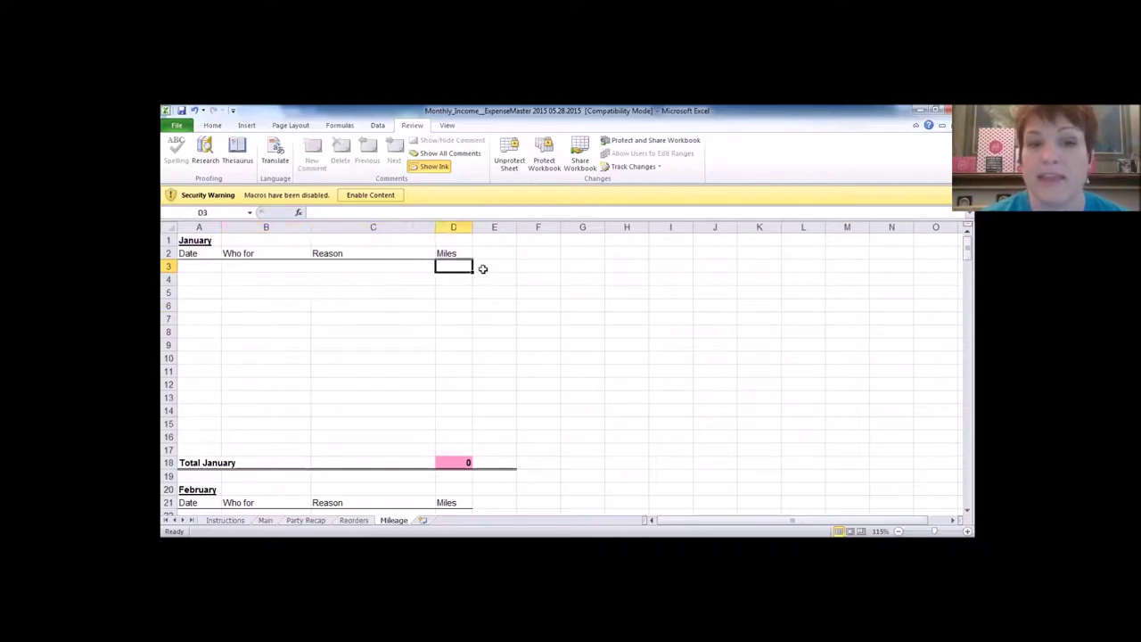
pyautogui.moveTo(471, 227)
pyautogui.mouseDown()
pyautogui.moveTo(475, 243)
pyautogui.moveTo(473, 228)
pyautogui.mouseUp()
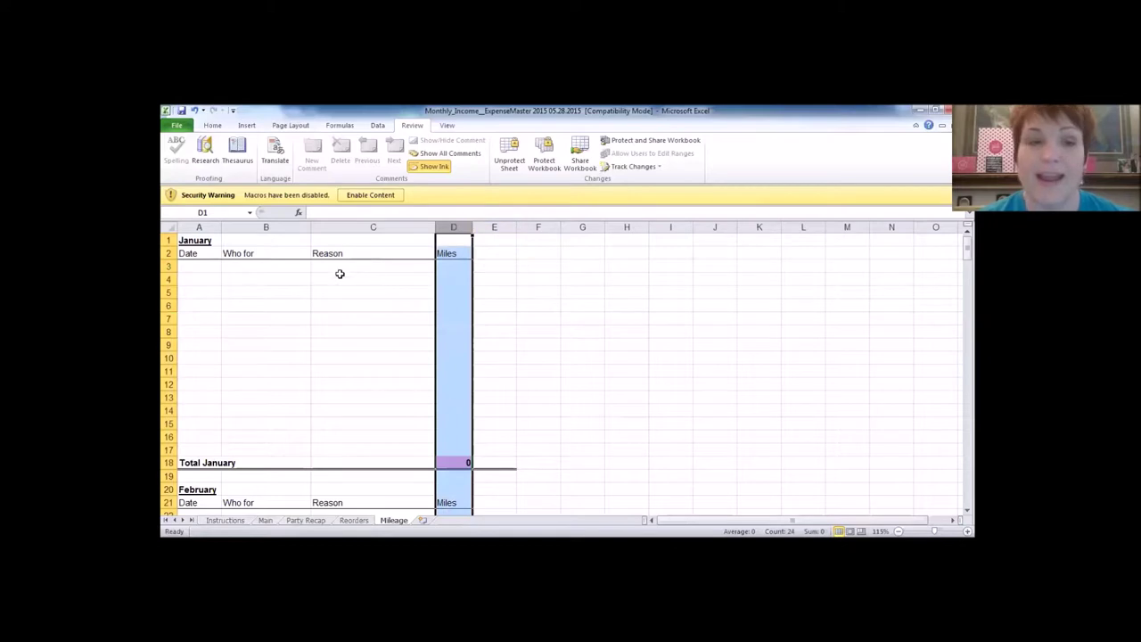
# Step: Insert a new row at row 6 of the January section on the Mileage sheet
pyautogui.click(196, 265)
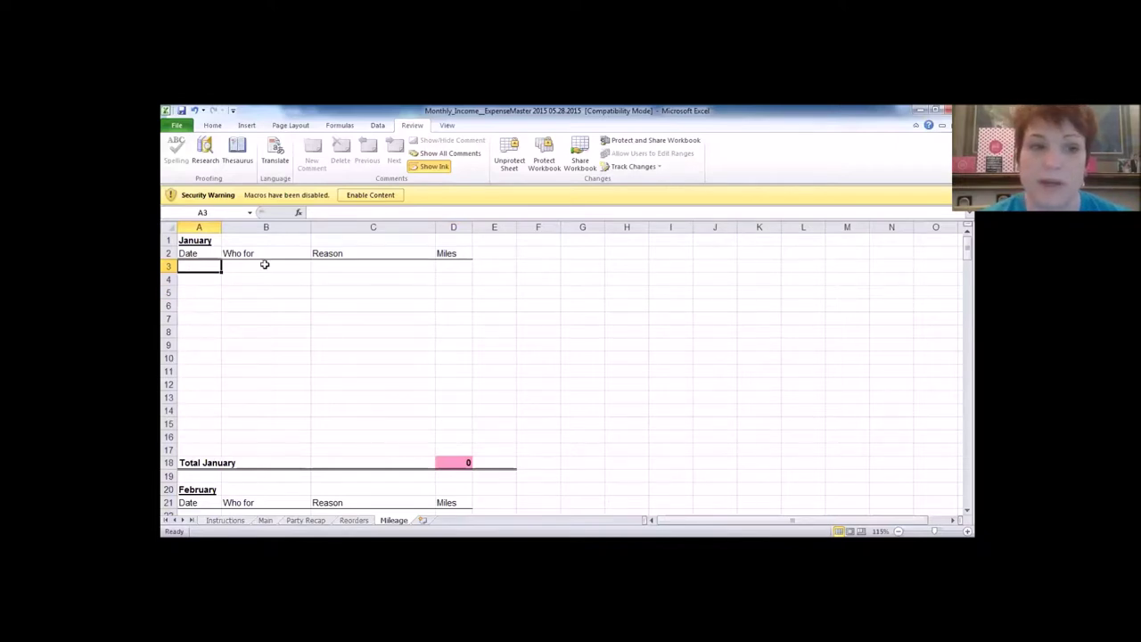
pyautogui.click(168, 304)
pyautogui.rightClick(168, 305)
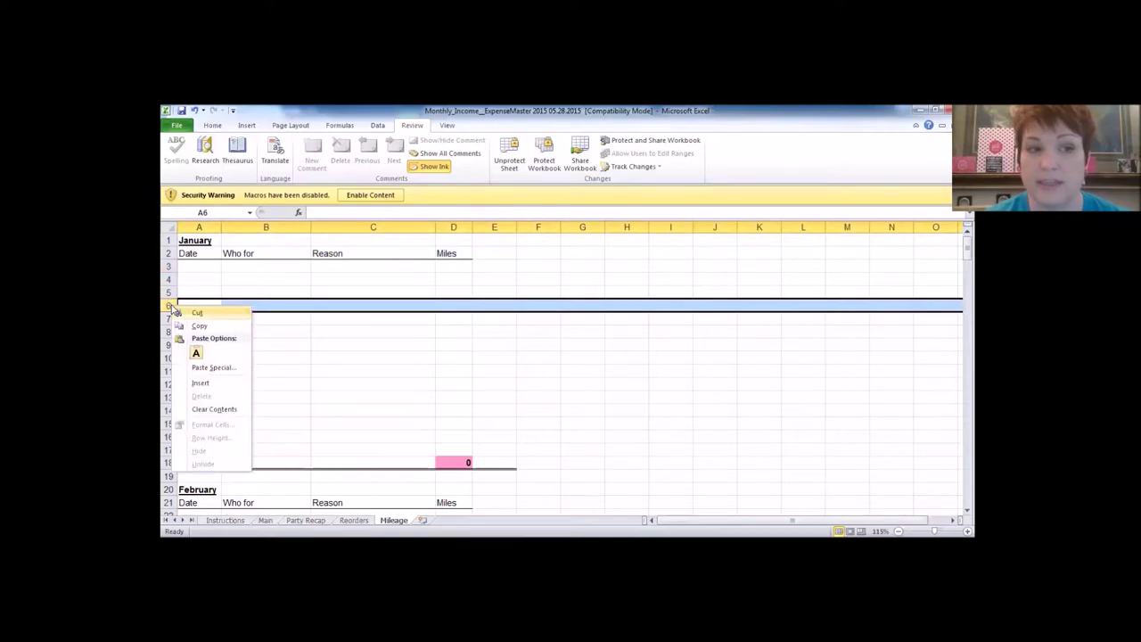
pyautogui.click(201, 383)
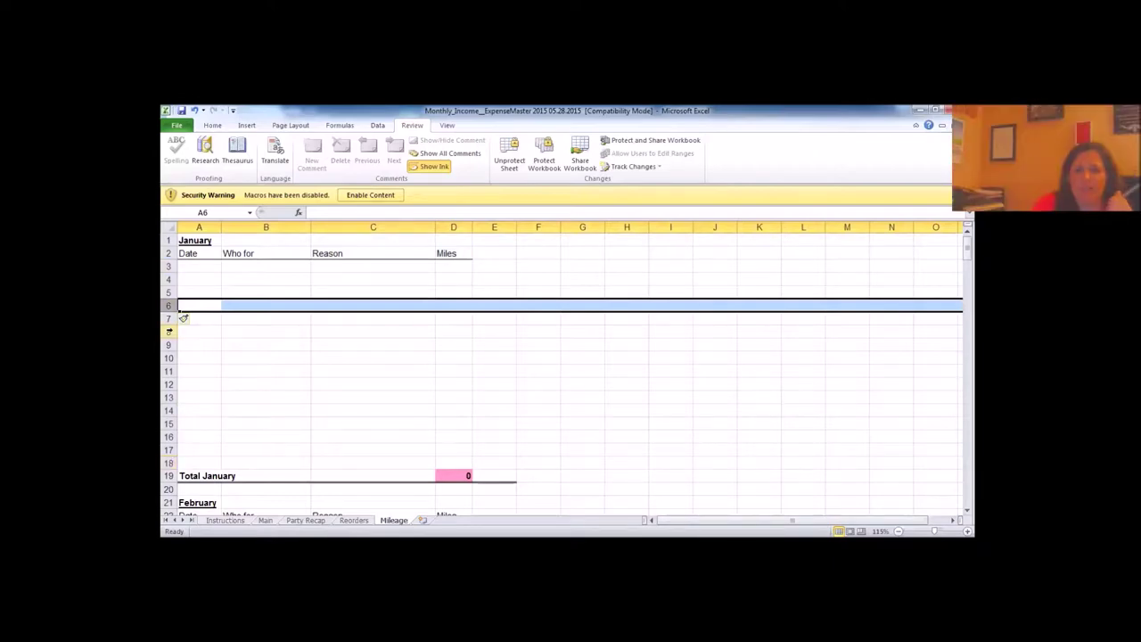
# Step: In the first January mileage row, enter the date 1/8, whom the trip was for and the reason "recruit lead"
pyautogui.click(209, 267)
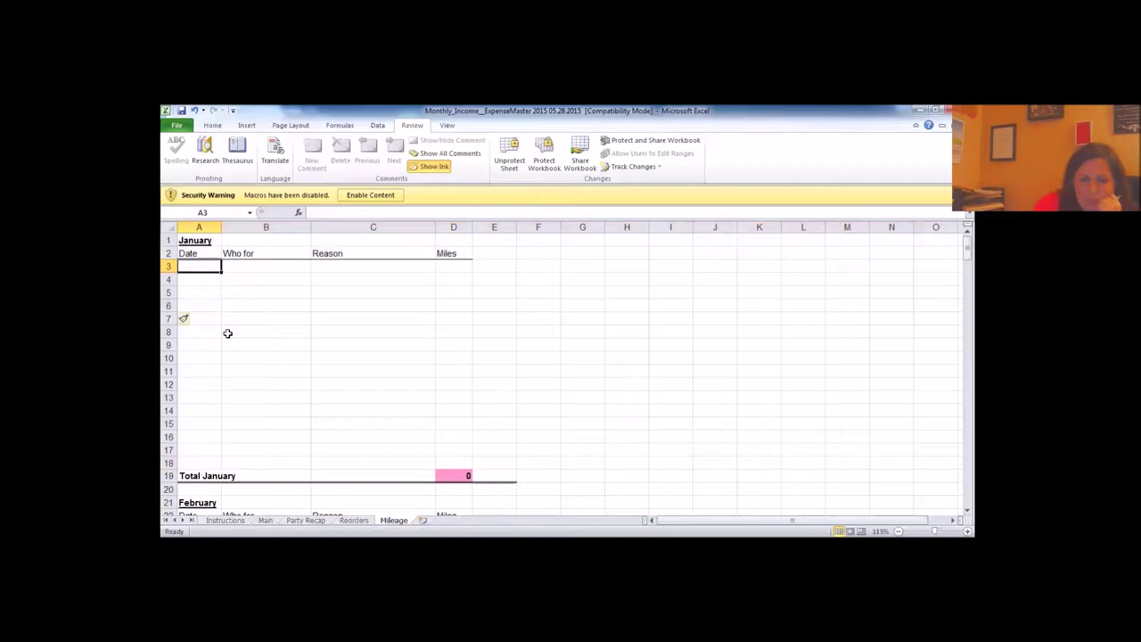
pyautogui.write('1/8')
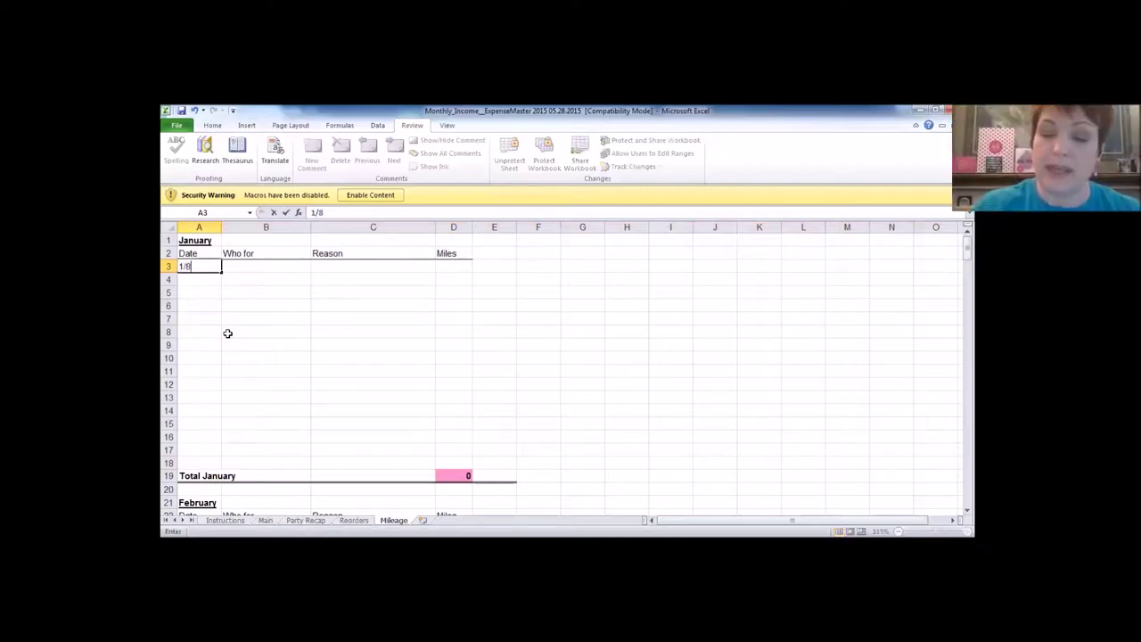
pyautogui.write('/2015')
pyautogui.press('Tab')
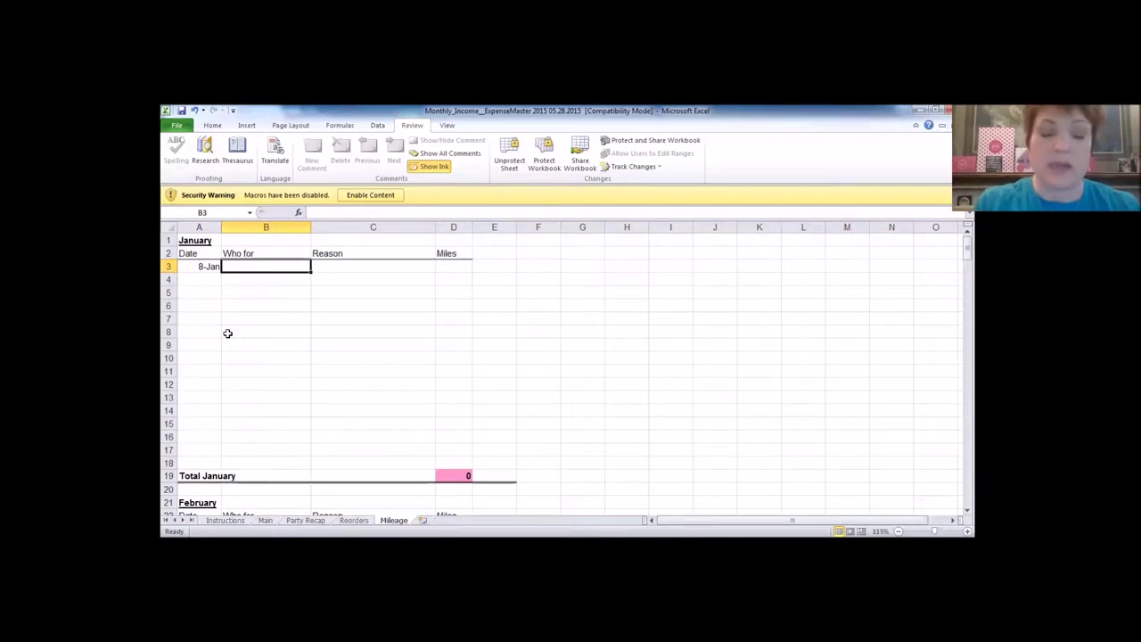
pyautogui.write('saw sally')
pyautogui.press('Tab')
pyautogui.write('r')
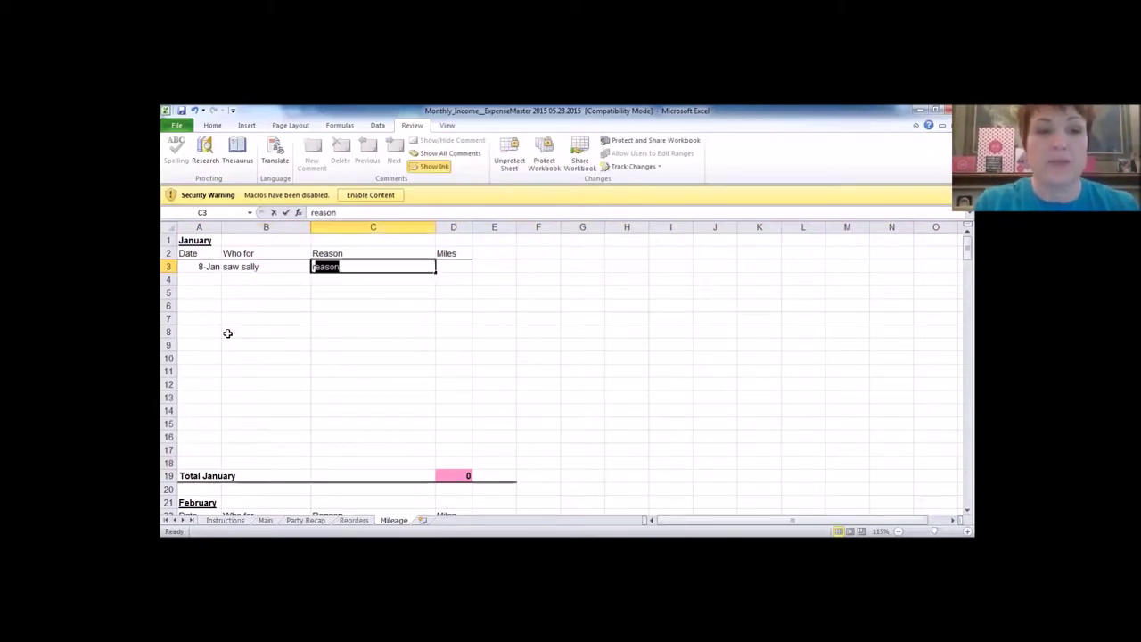
pyautogui.write('ecruit lead')
pyautogui.press('Tab')
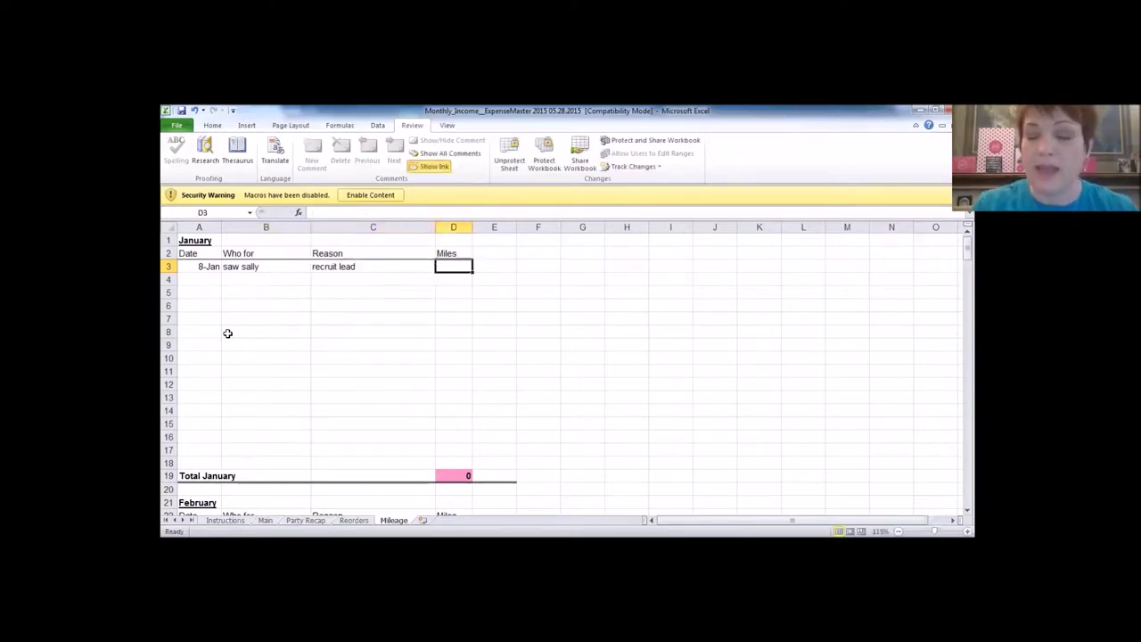
# Step: Set the miles of the first January trip to 12.5
pyautogui.write('1')
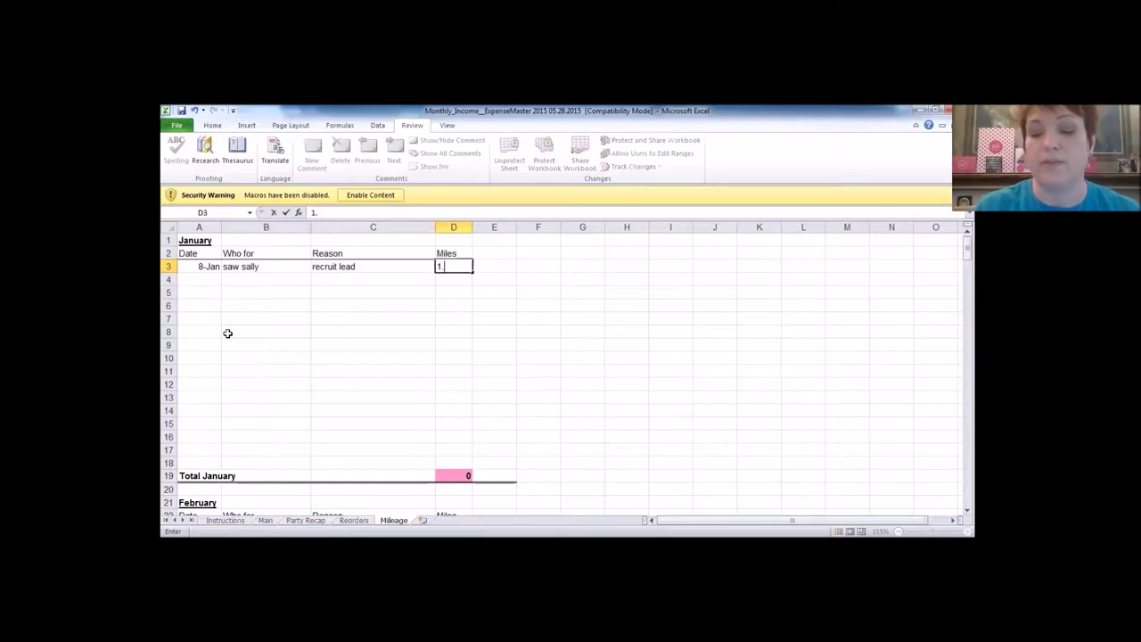
pyautogui.write('.5')
pyautogui.press('Tab')
pyautogui.press('Left')
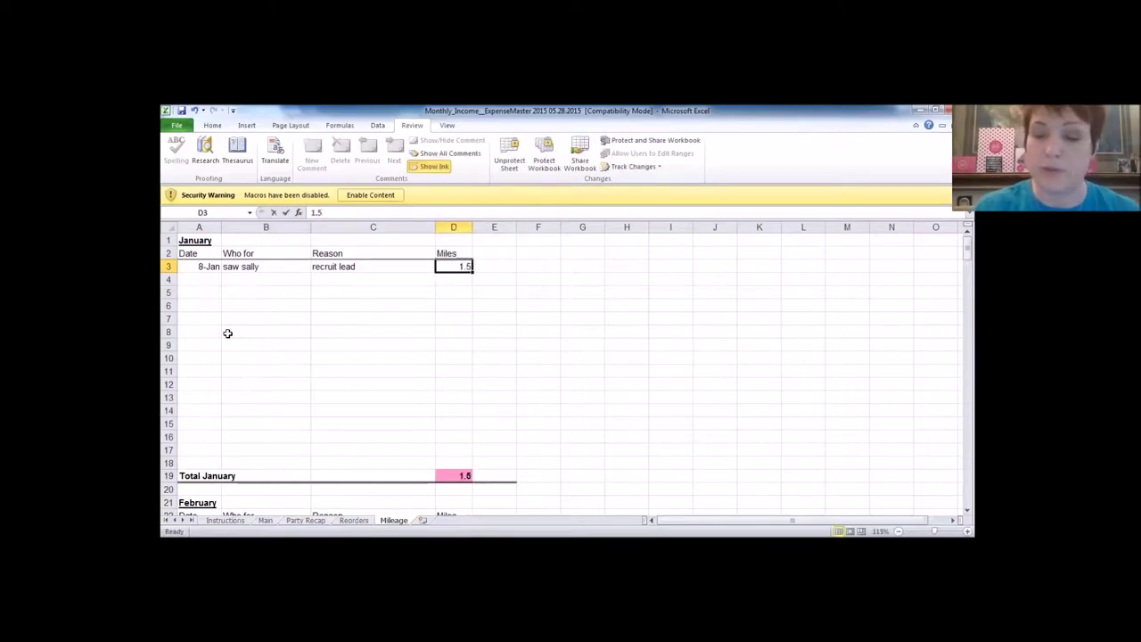
pyautogui.write('12.5')
pyautogui.press('Return')
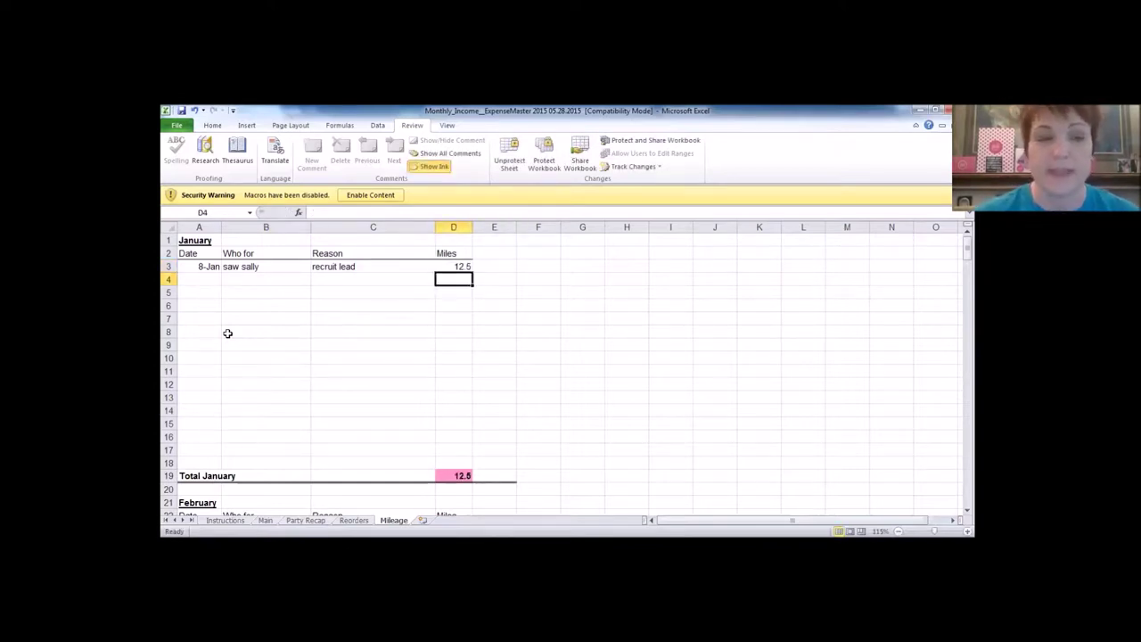
# Step: Trace the January mileage total from the Mileage sheet to January's Mileage expense on the Main sheet
pyautogui.click(459, 475)
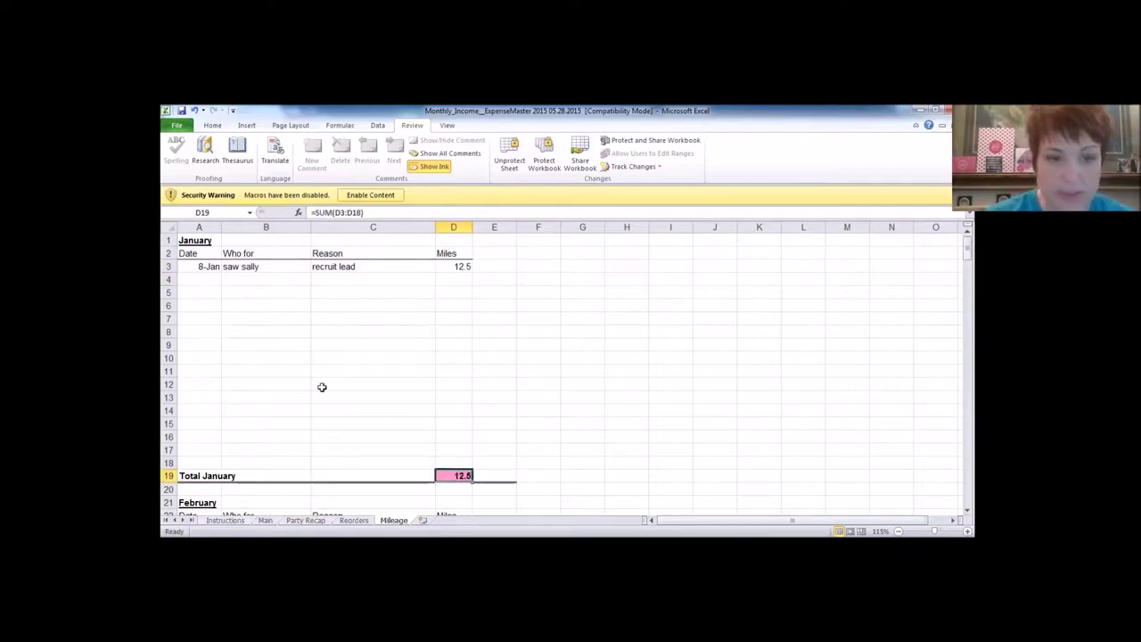
pyautogui.hotkey('ctrl', 'pageup')
pyautogui.hotkey('ctrl', 'pageup')
pyautogui.hotkey('ctrl', 'pageup')
pyautogui.scroll(-7, 327, 385)
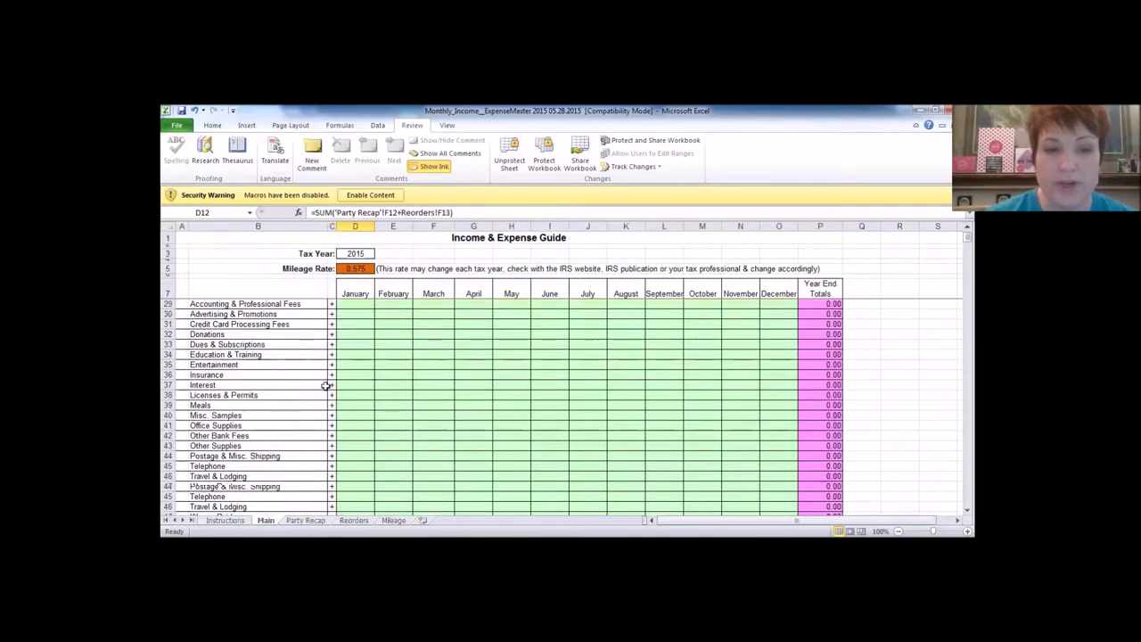
pyautogui.scroll(-6, 331, 384)
pyautogui.scroll(1, 303, 343)
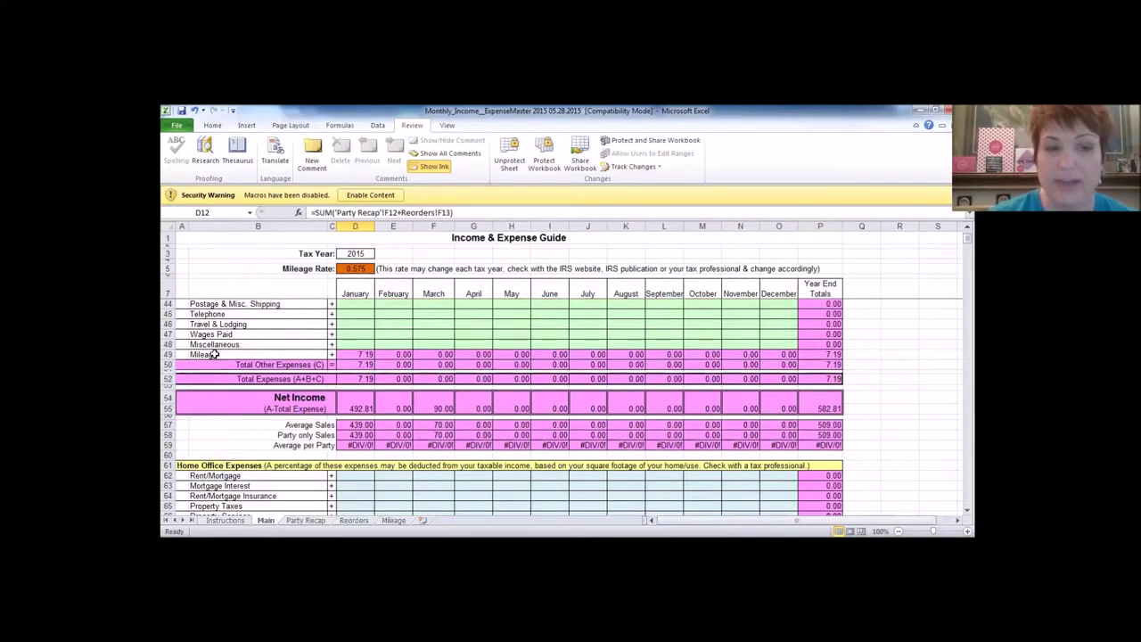
pyautogui.click(361, 353)
# Step: Compare the mileage rate on the Main sheet with January's Mileage expense and its formula
pyautogui.scroll(7, 285, 341)
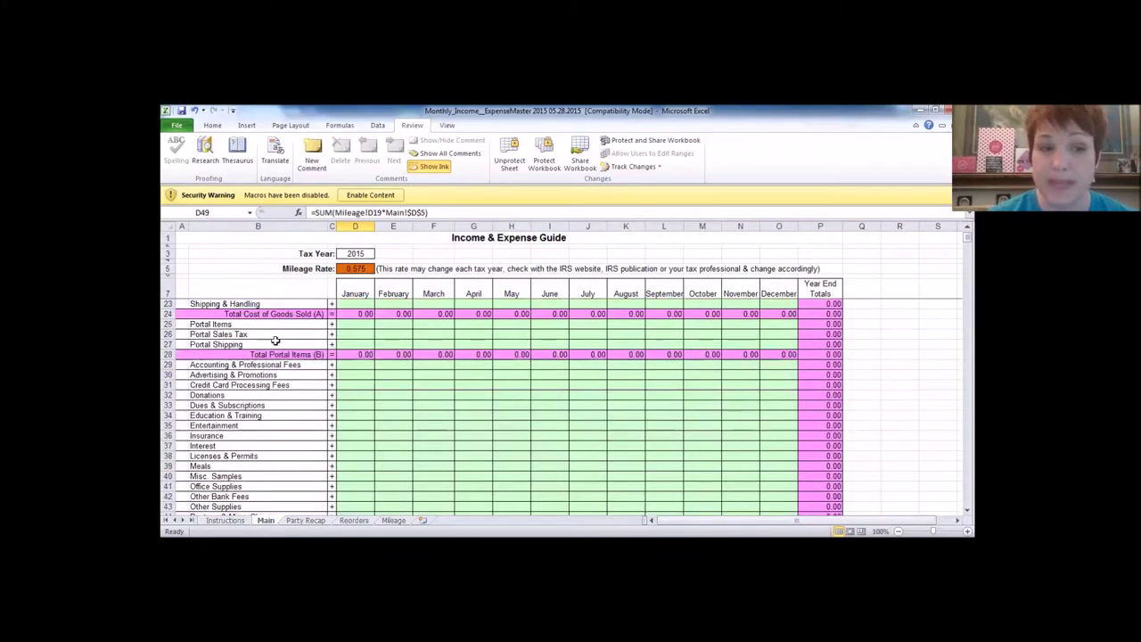
pyautogui.scroll(3, 275, 340)
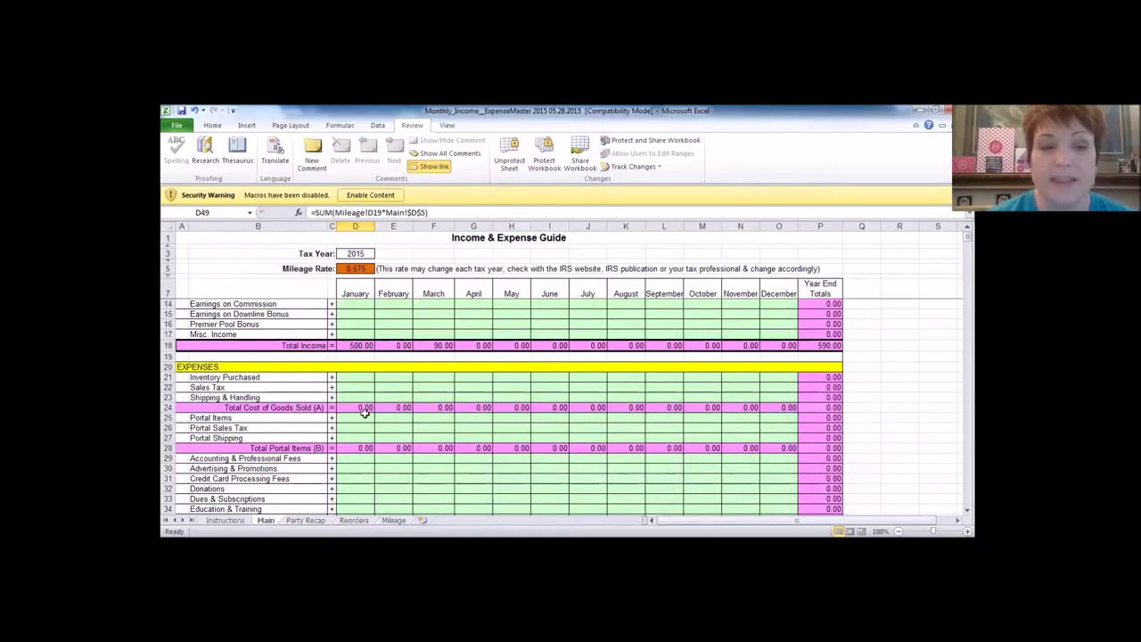
pyautogui.scroll(-7, 364, 412)
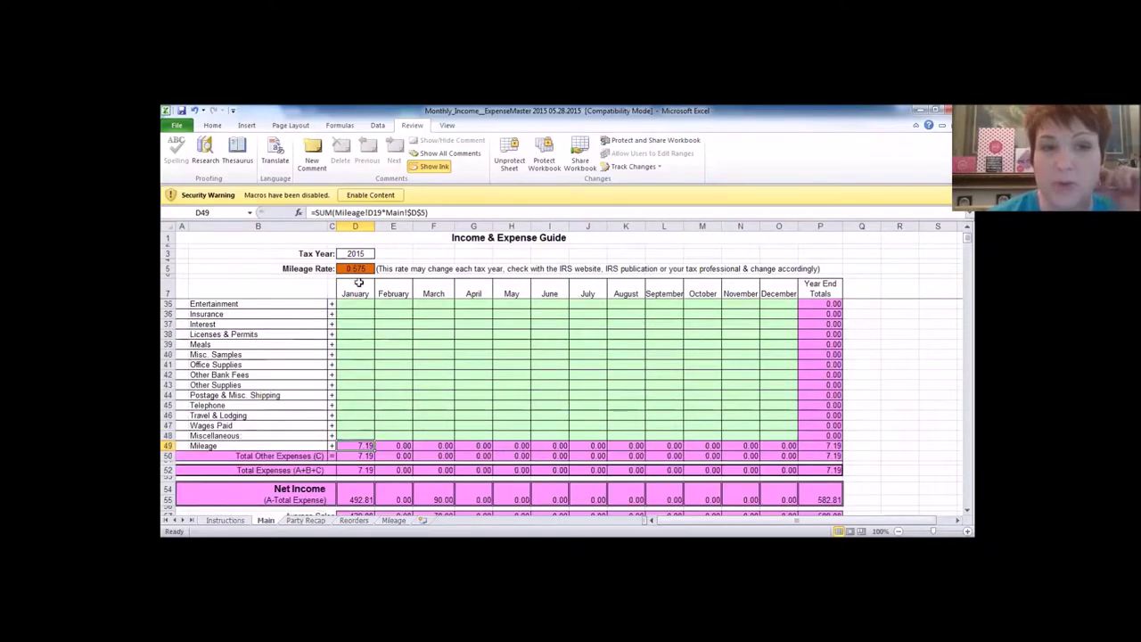
pyautogui.scroll(-1, 361, 274)
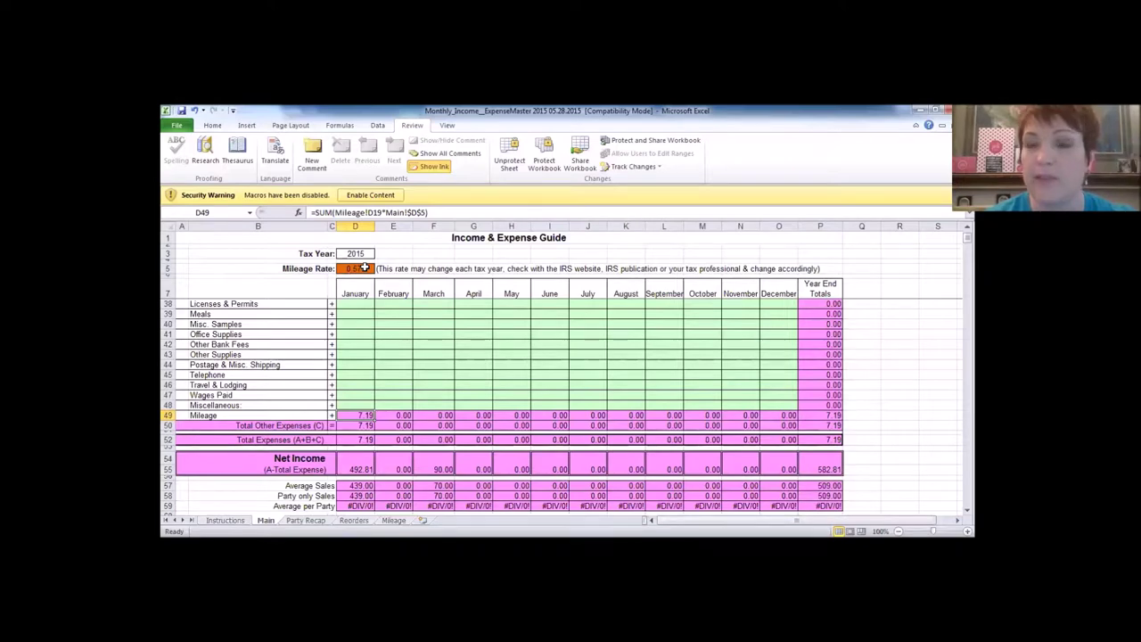
pyautogui.click(365, 269)
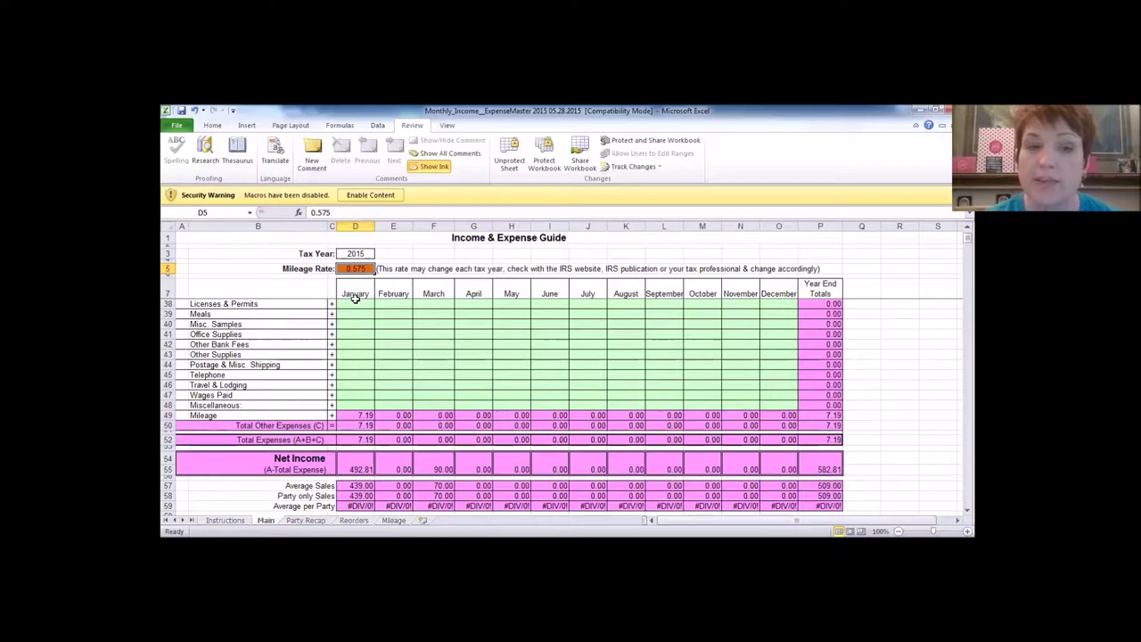
pyautogui.click(363, 415)
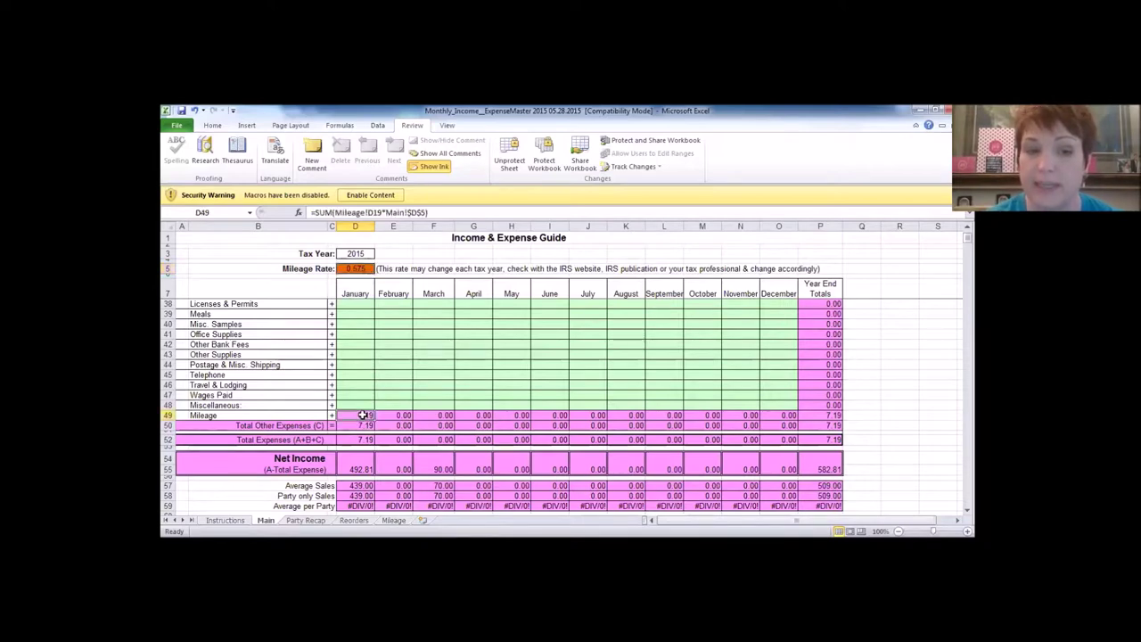
# Step: Try to edit the mileage rate on the Main sheet
pyautogui.click(361, 268)
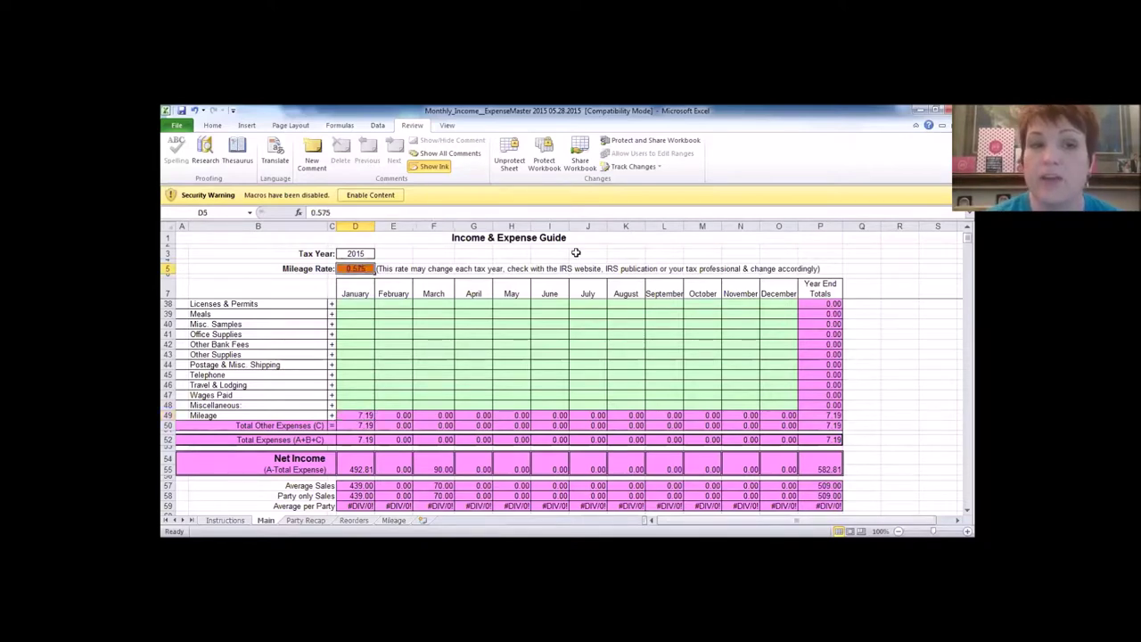
pyautogui.doubleClick(366, 269)
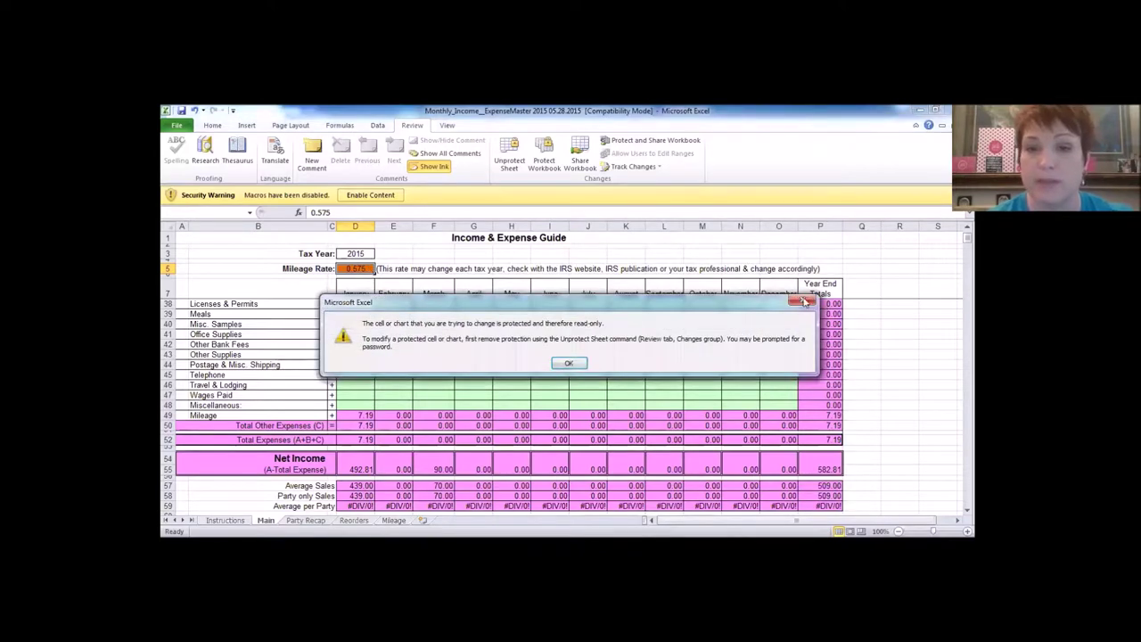
pyautogui.press('Return')
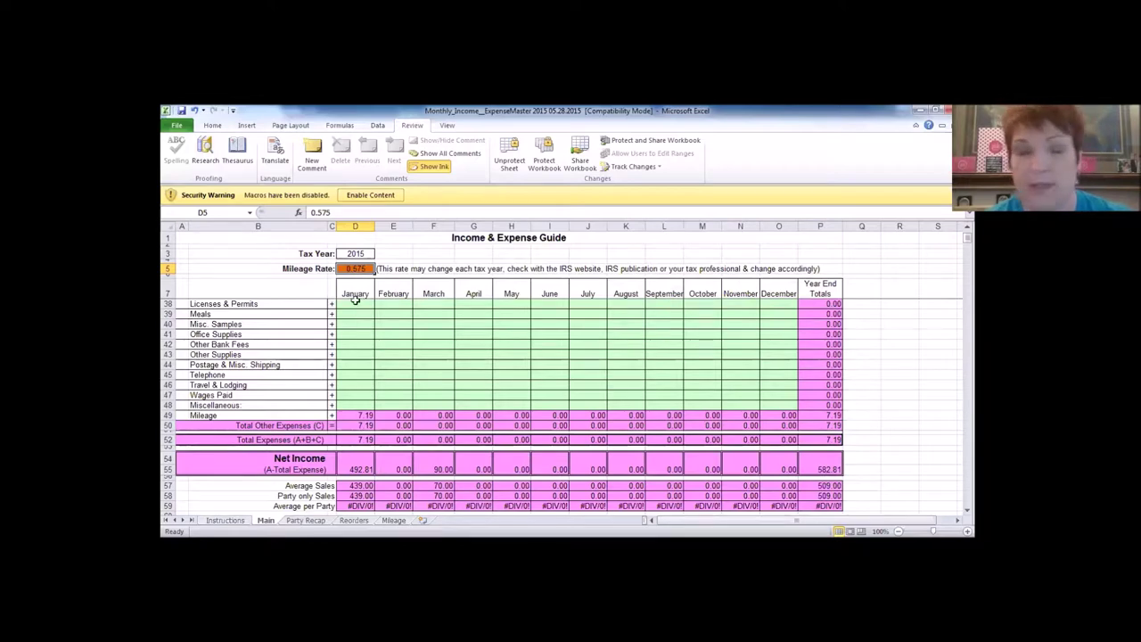
# Step: Examine the formulas behind January's Mileage expense and Total Other Expenses
pyautogui.click(362, 414)
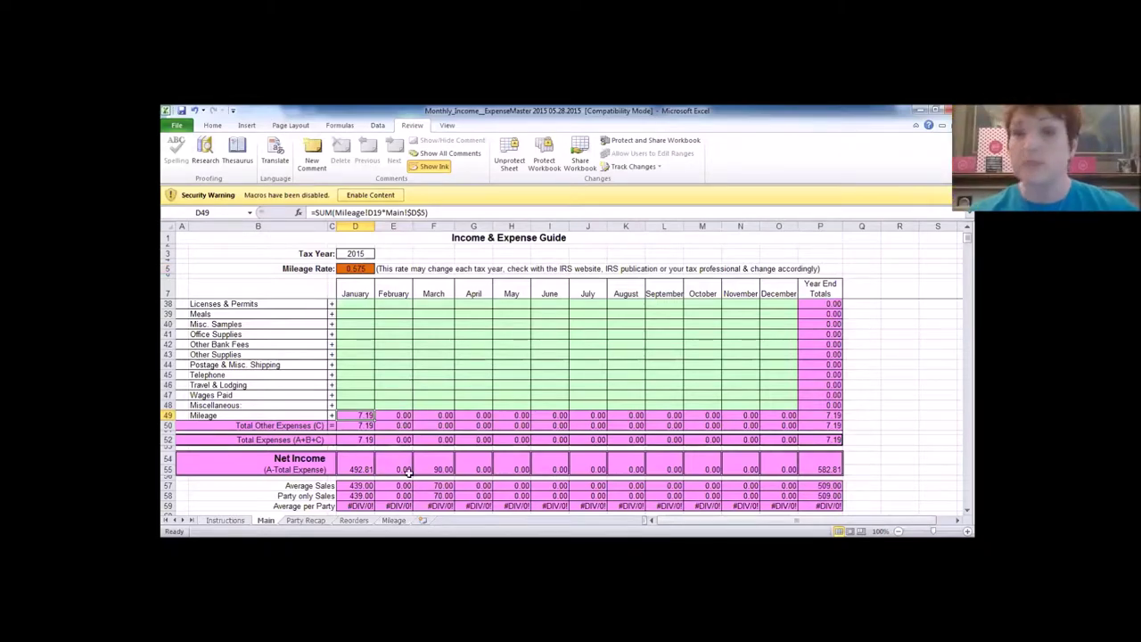
pyautogui.click(364, 426)
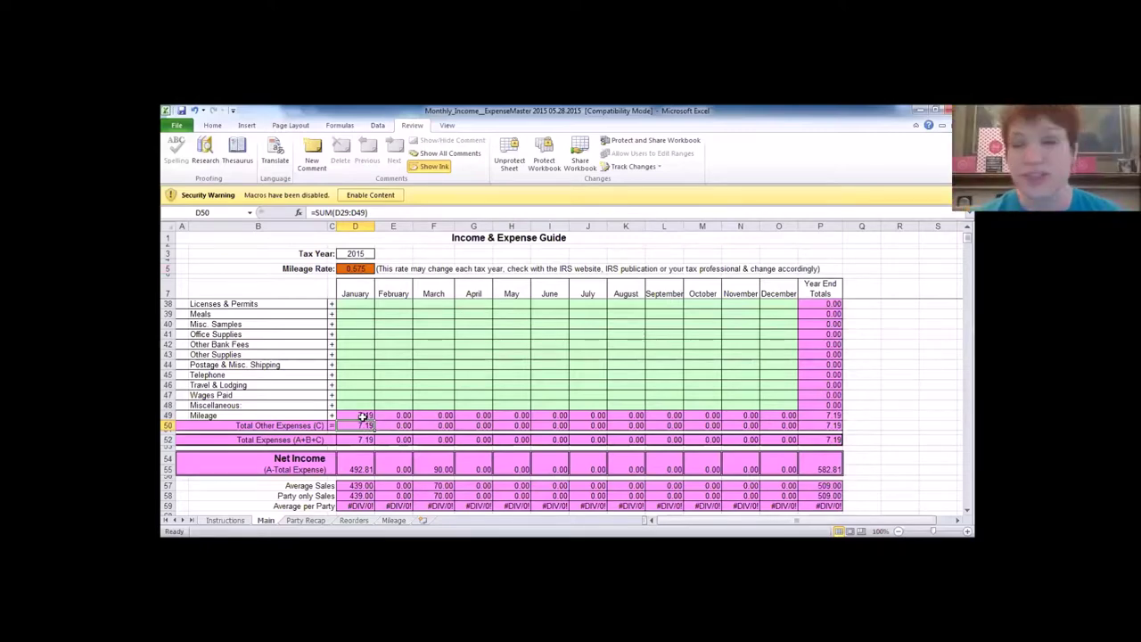
pyautogui.click(364, 416)
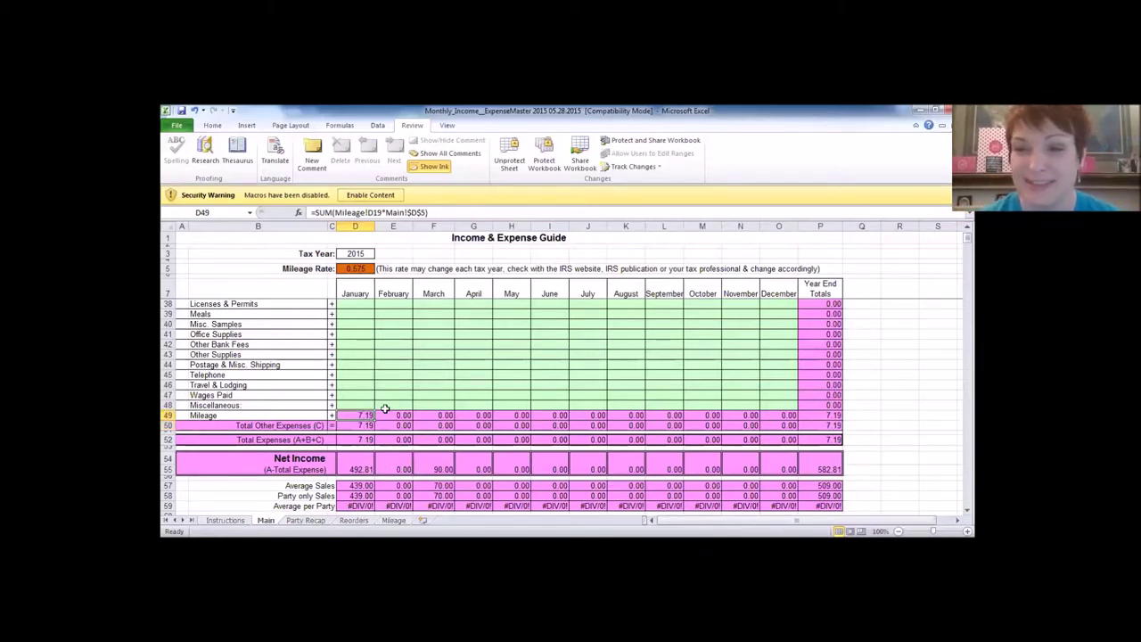
# Step: Enter 1250 as January's Earnings on Commission under Other Income on the Main sheet
pyautogui.scroll(7, 384, 408)
pyautogui.scroll(3, 382, 390)
pyautogui.scroll(-3, 382, 390)
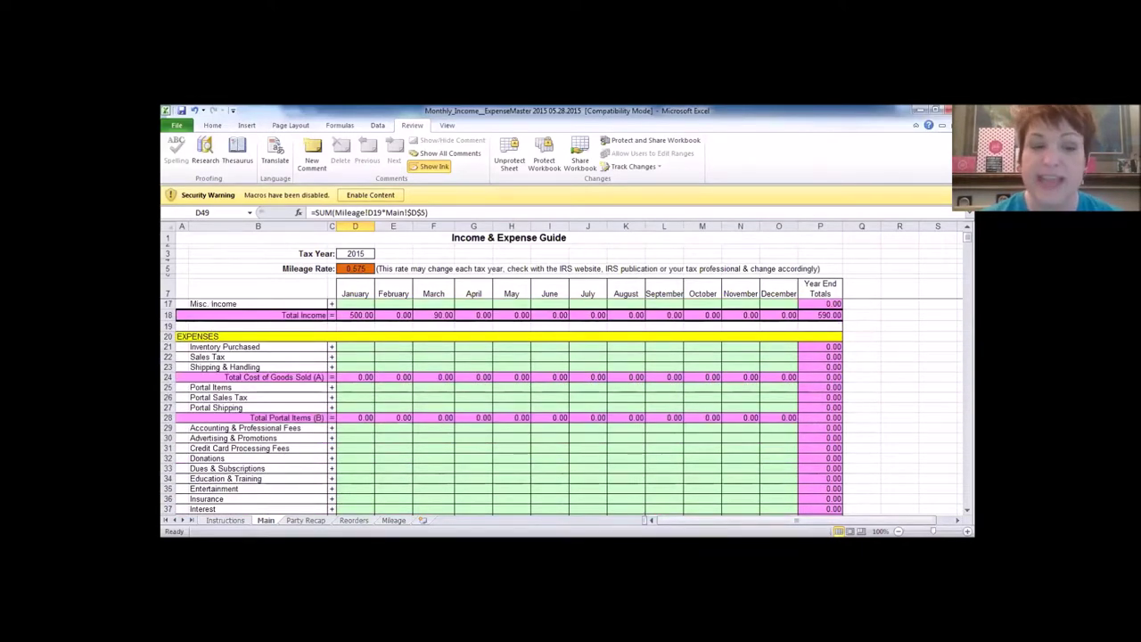
pyautogui.scroll(3, 348, 392)
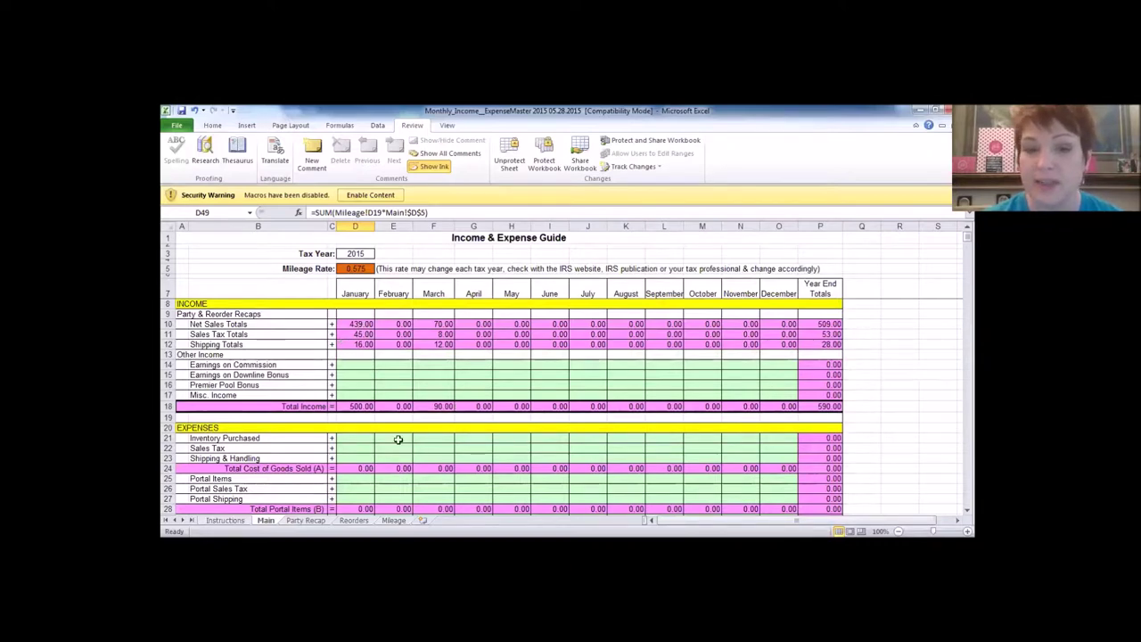
pyautogui.scroll(-1, 435, 460)
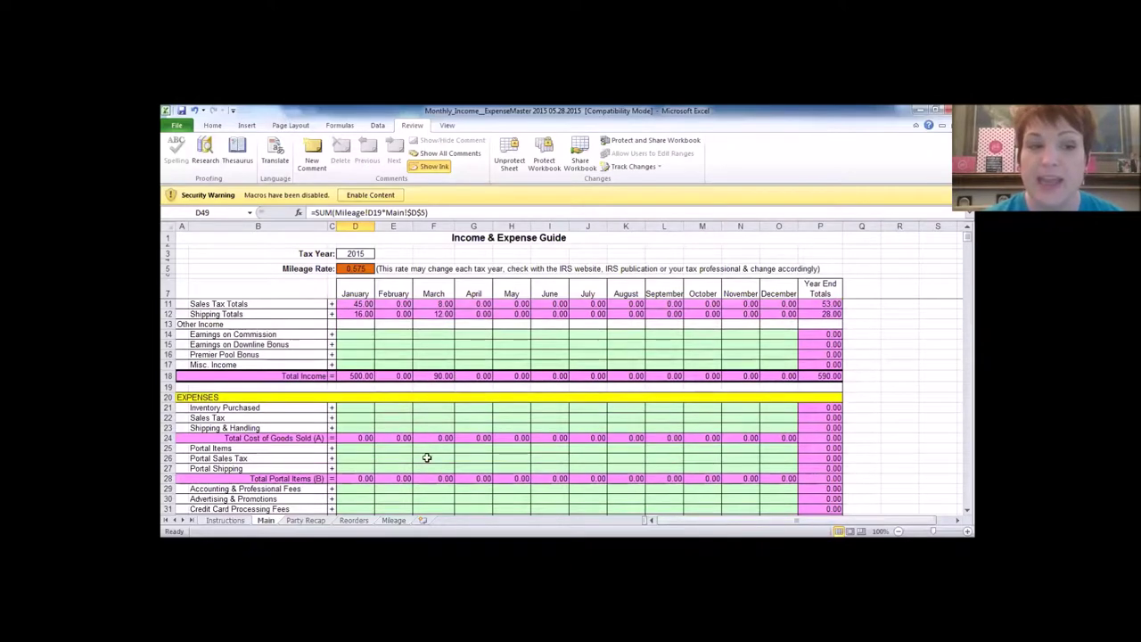
pyautogui.scroll(1, 347, 437)
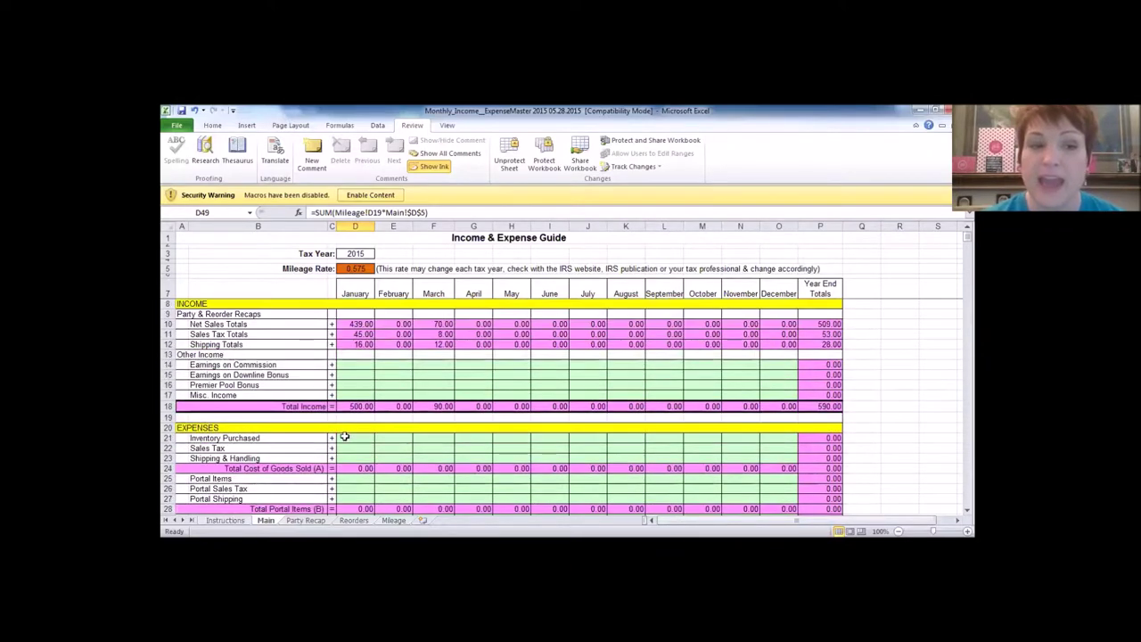
pyautogui.click(349, 361)
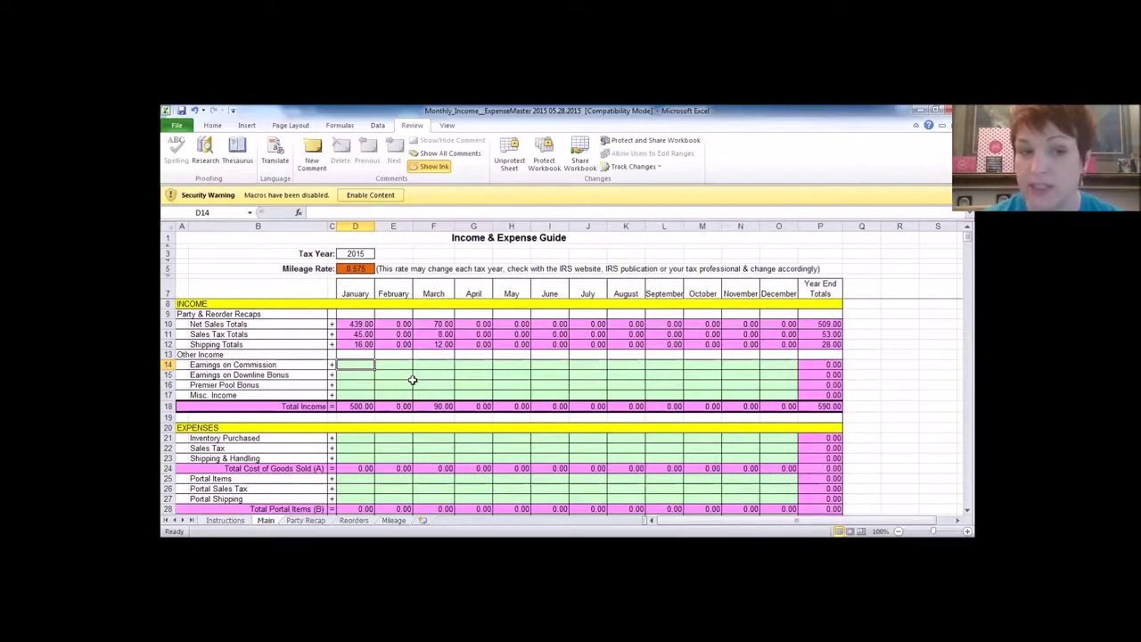
pyautogui.click(363, 375)
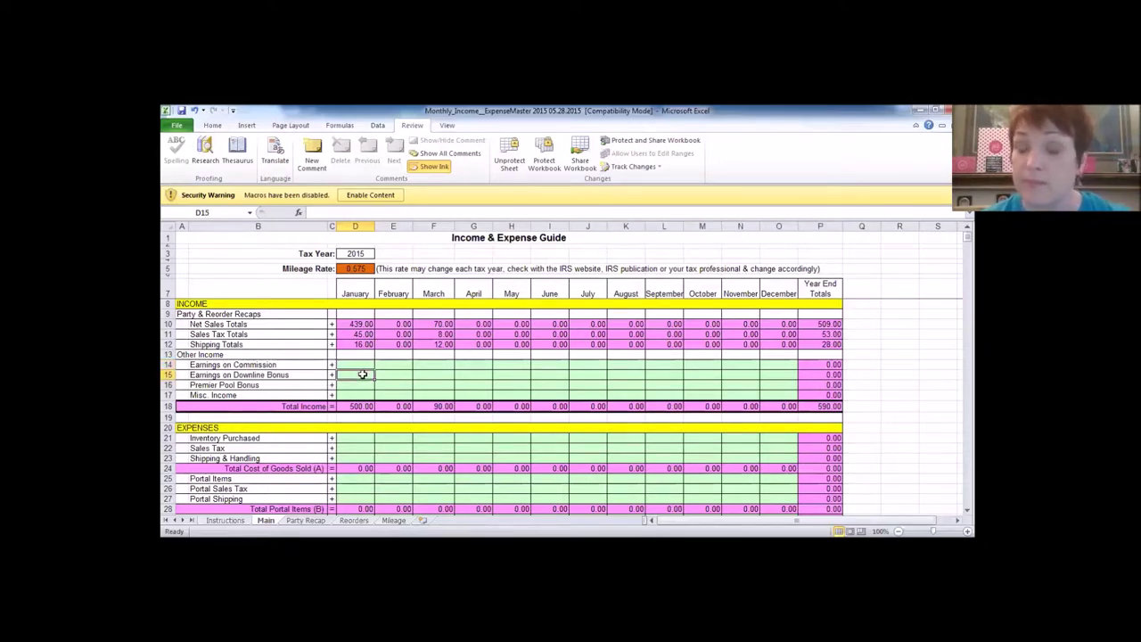
pyautogui.click(364, 364)
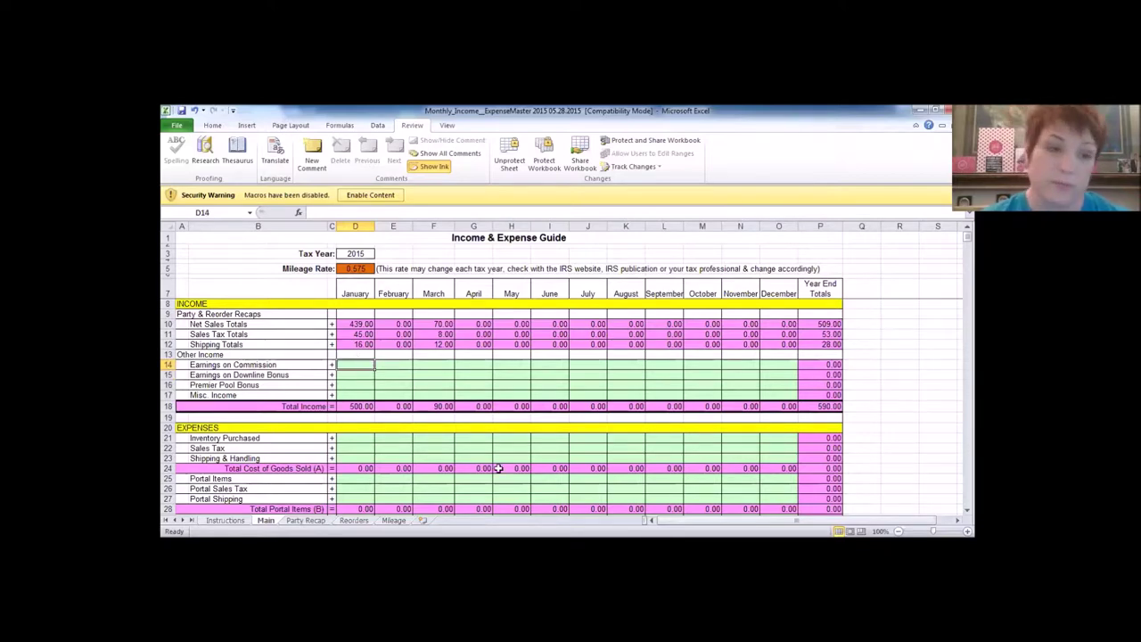
pyautogui.write('1250')
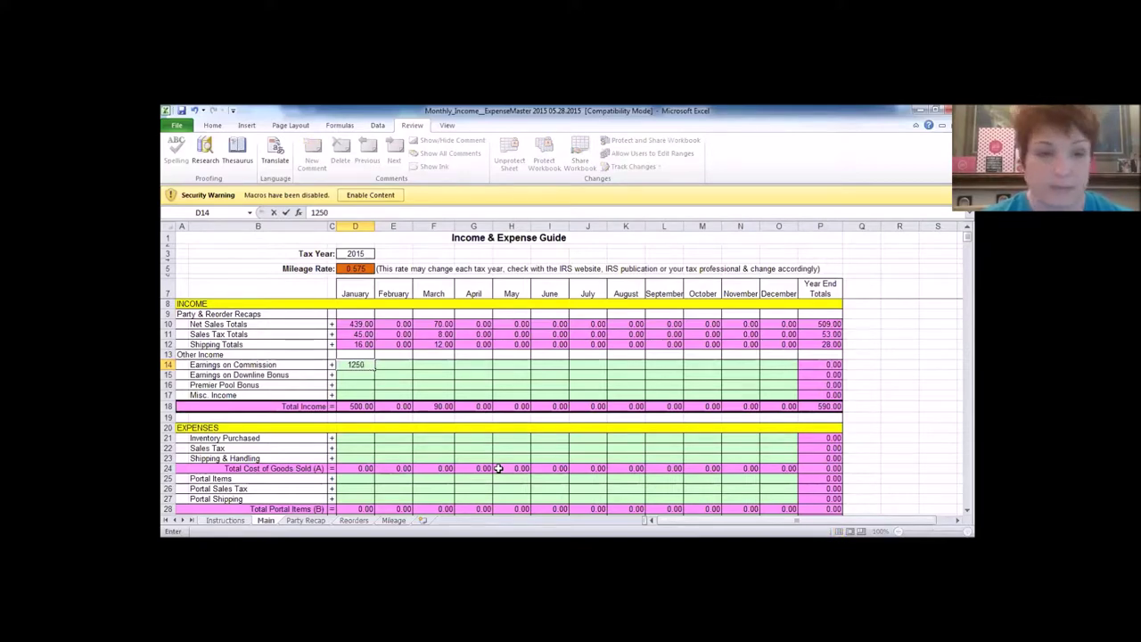
pyautogui.press('Return')
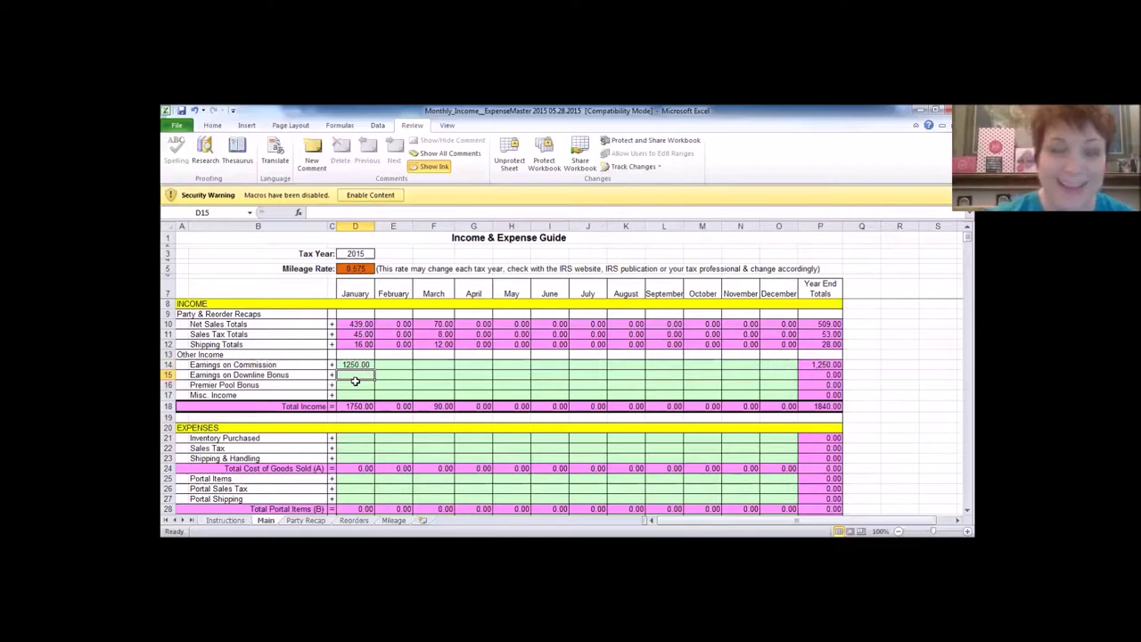
# Step: Enter 1250 for January's Earnings on Downline Bonus and 8500 for January's Premier Pool Bonus
pyautogui.press('Up')
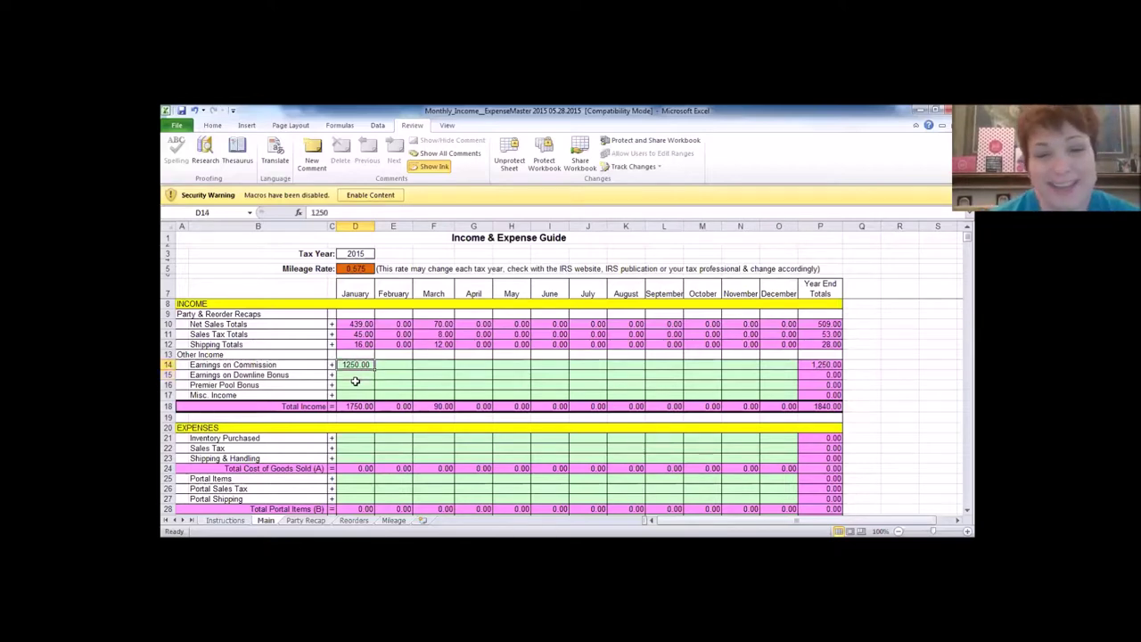
pyautogui.press('Down')
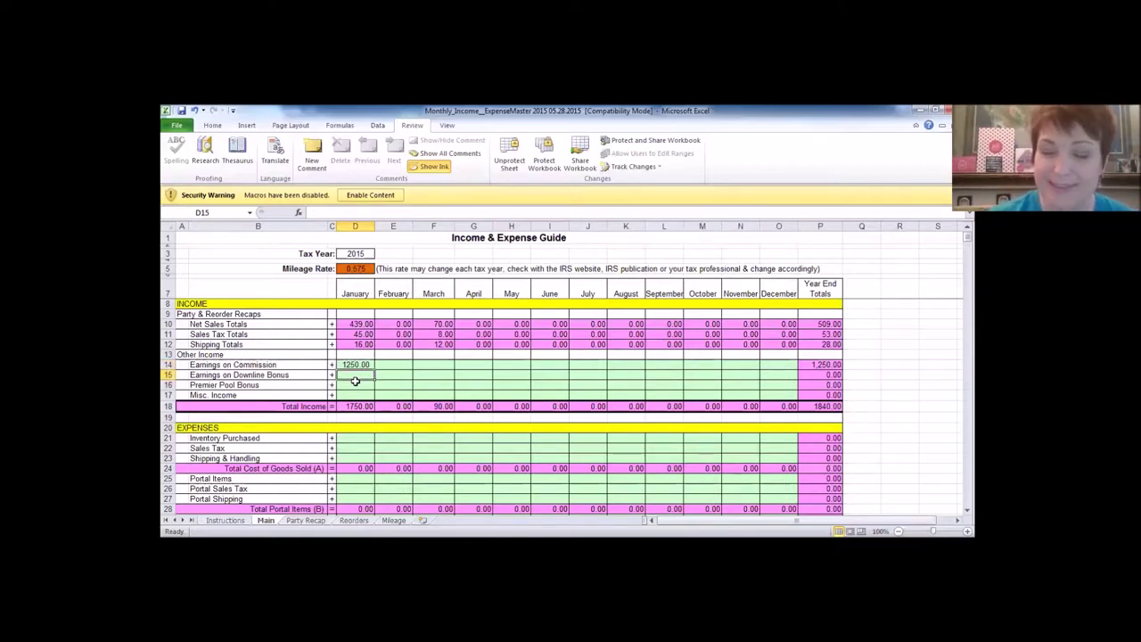
pyautogui.write('1250')
pyautogui.press('Return')
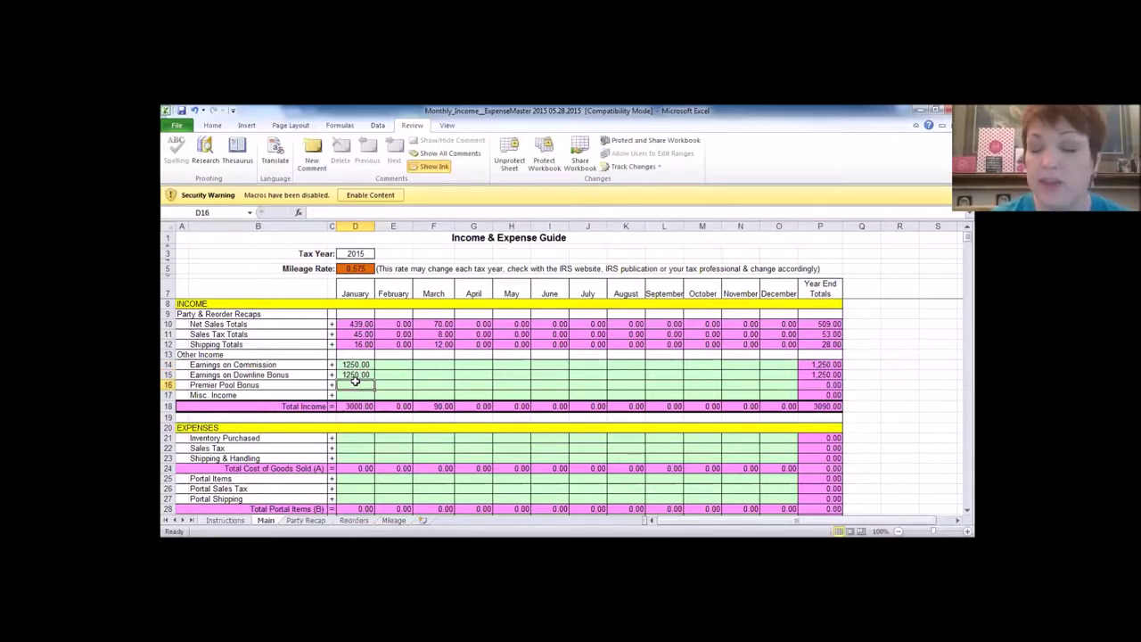
pyautogui.write('8')
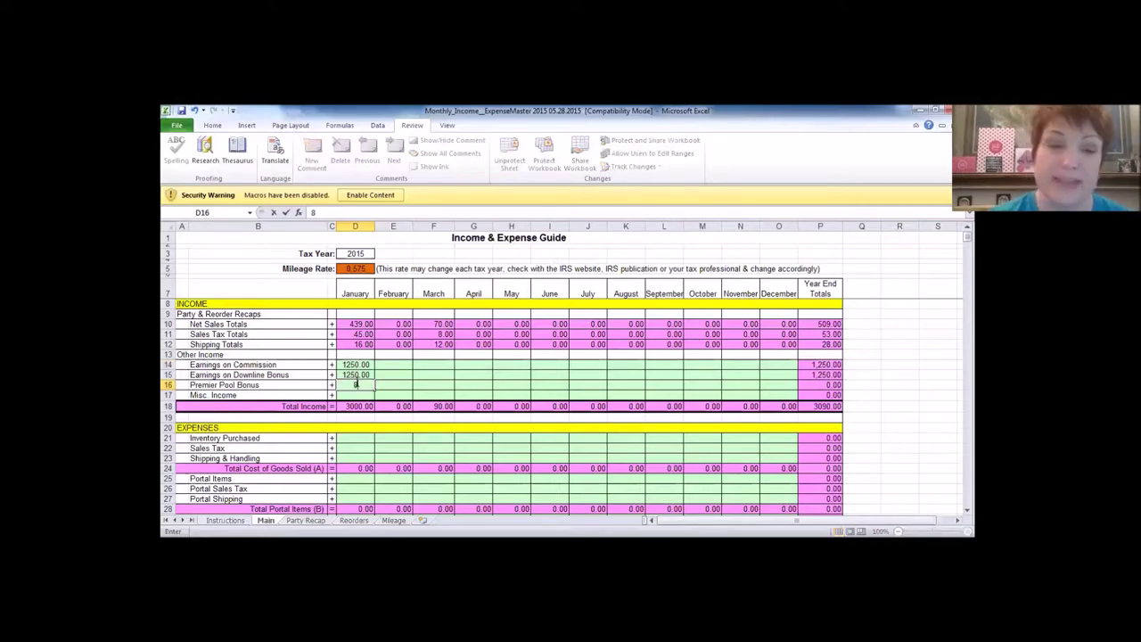
pyautogui.write('50')
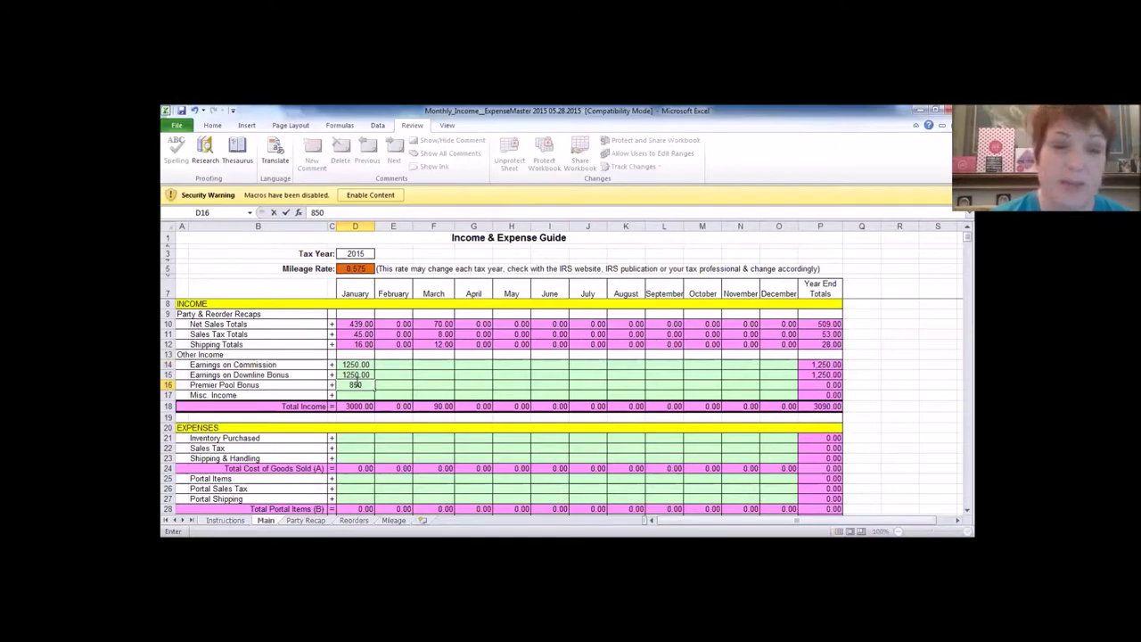
pyautogui.write('0')
pyautogui.press('Return')
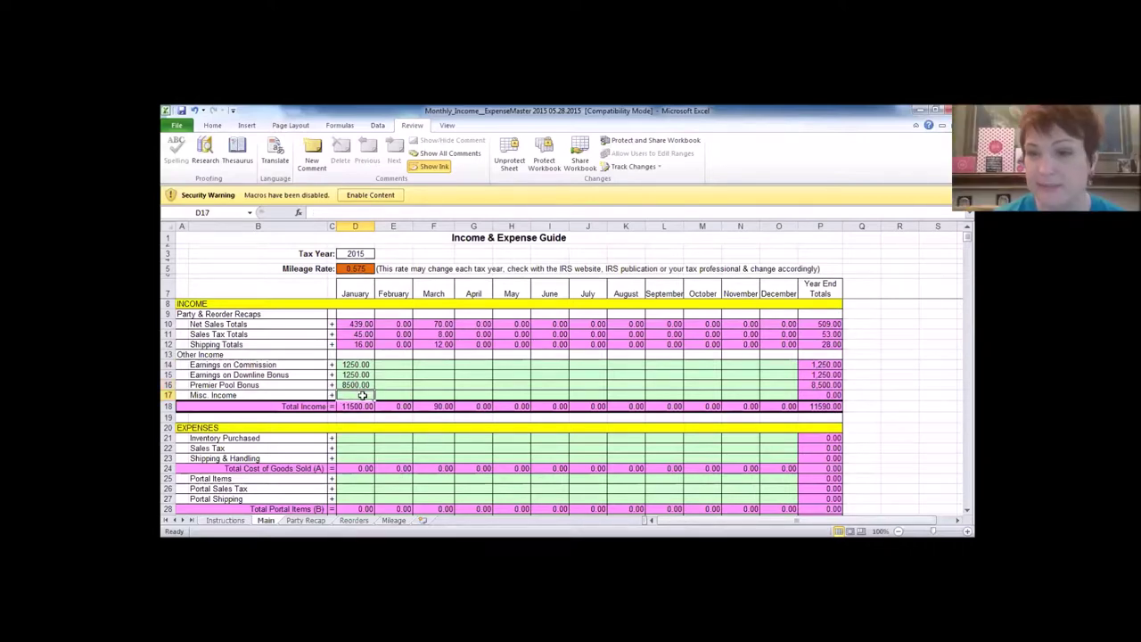
# Step: Examine January's Total Income formula and compare it with the commission, downline bonus and pool bonus entries
pyautogui.click(360, 408)
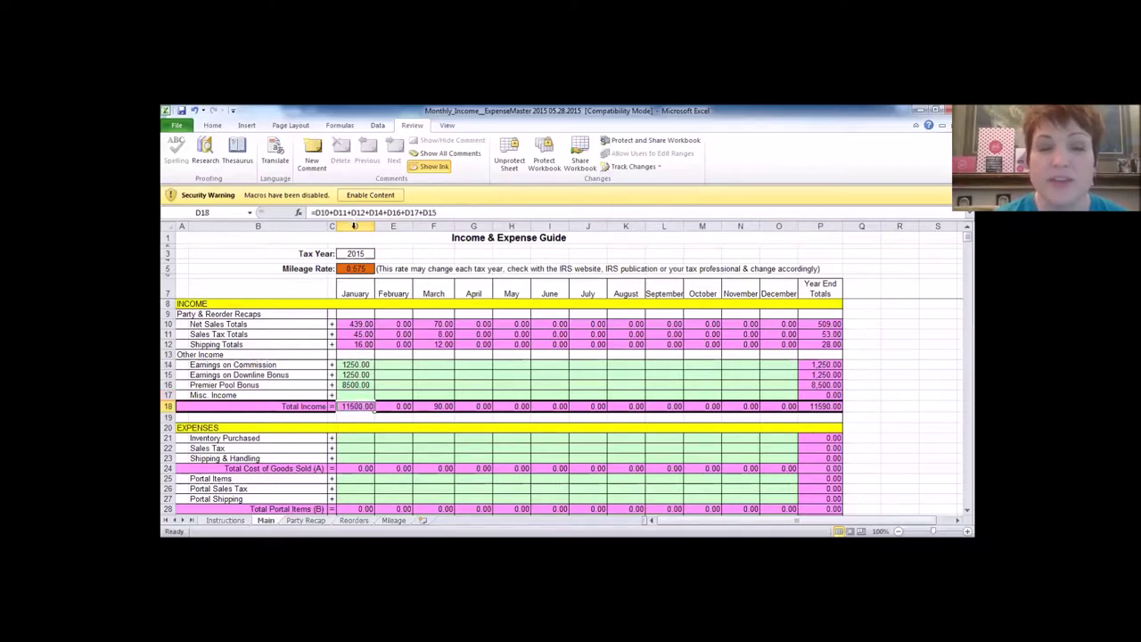
pyautogui.click(385, 365)
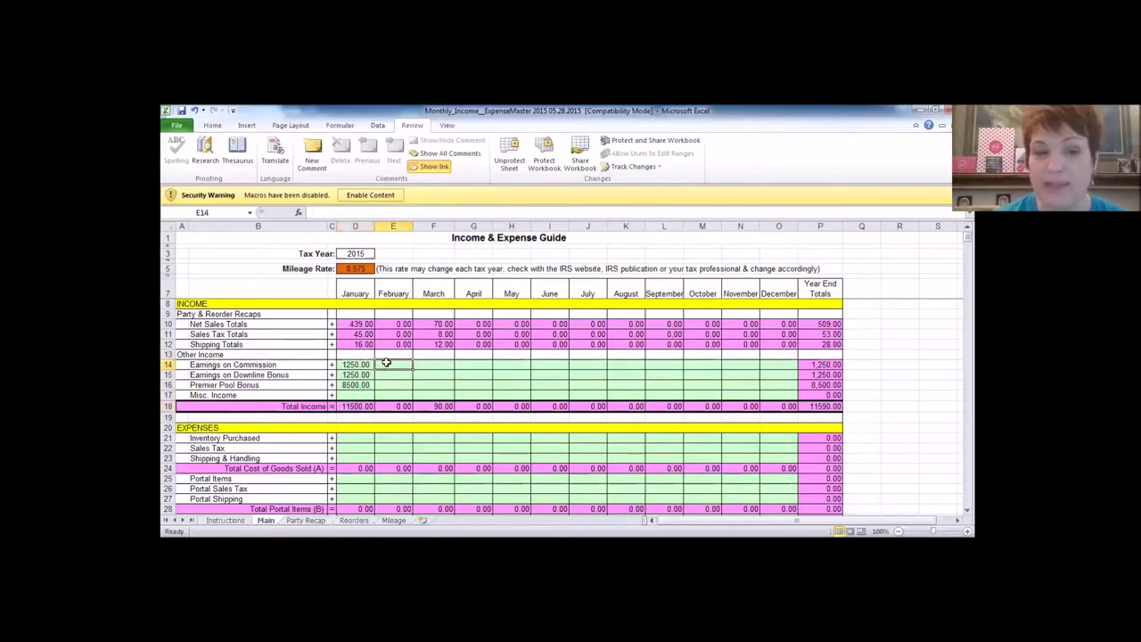
pyautogui.click(356, 365)
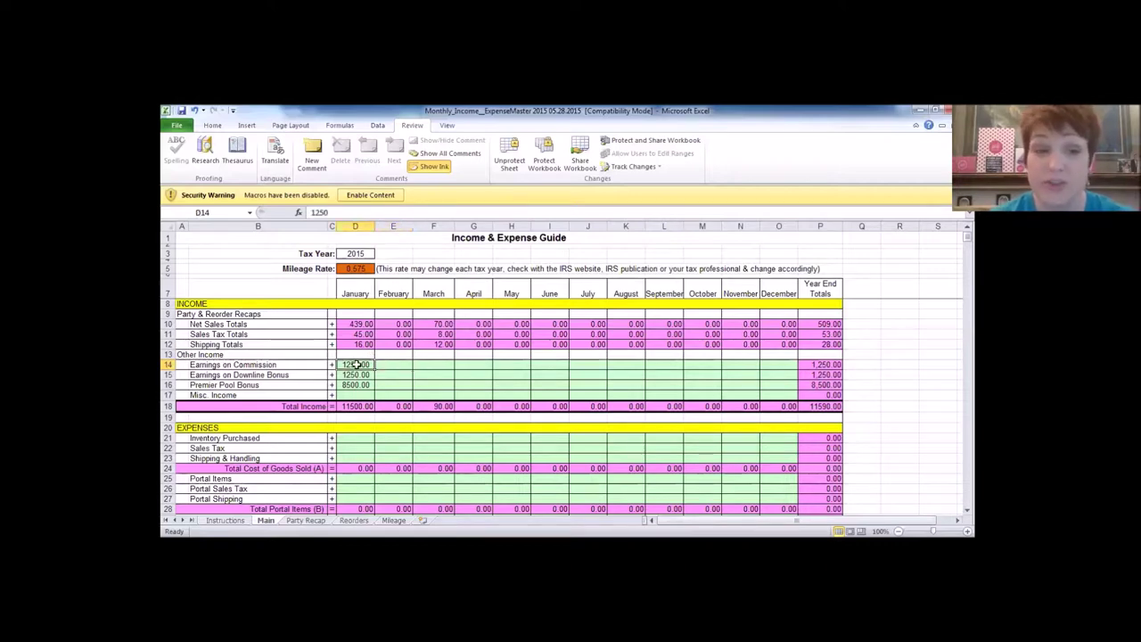
pyautogui.moveTo(356, 365); pyautogui.dragTo(360, 371)
pyautogui.click(361, 384)
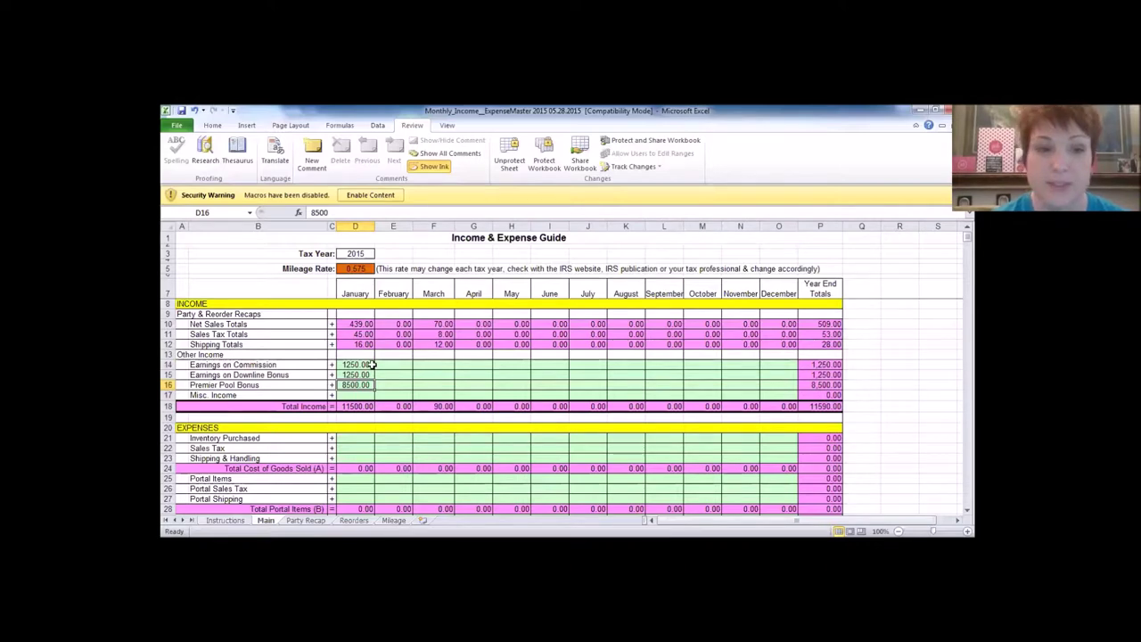
# Step: Find January's Inventory Purchased expense on the Main sheet, then view the Reorders and Mileage sheets and return to Main
pyautogui.scroll(-2, 366, 365)
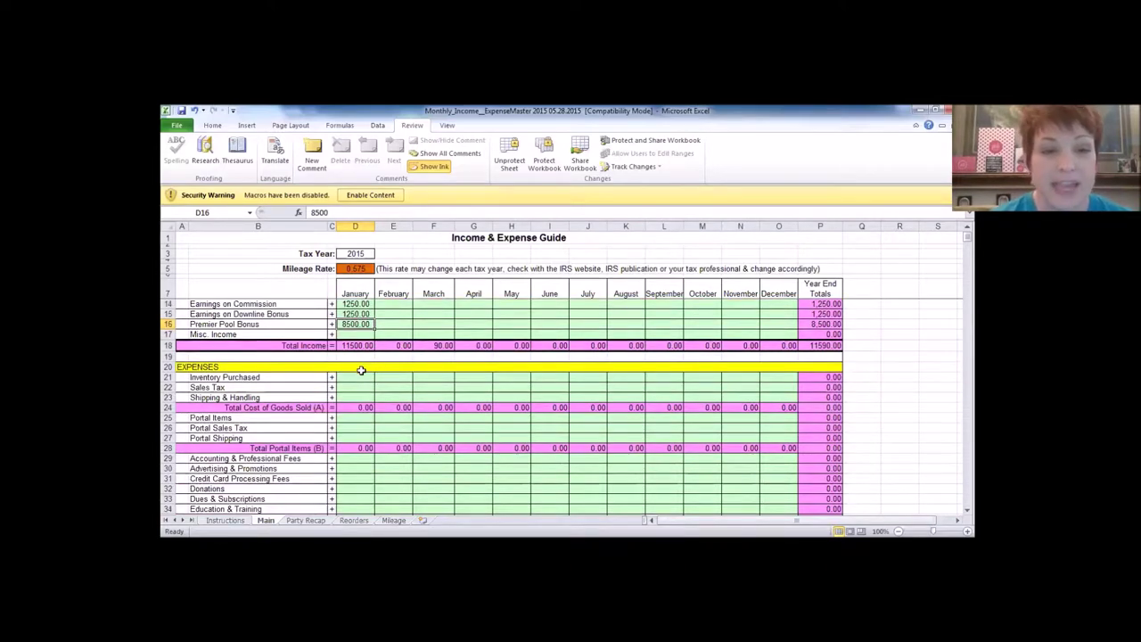
pyautogui.click(361, 377)
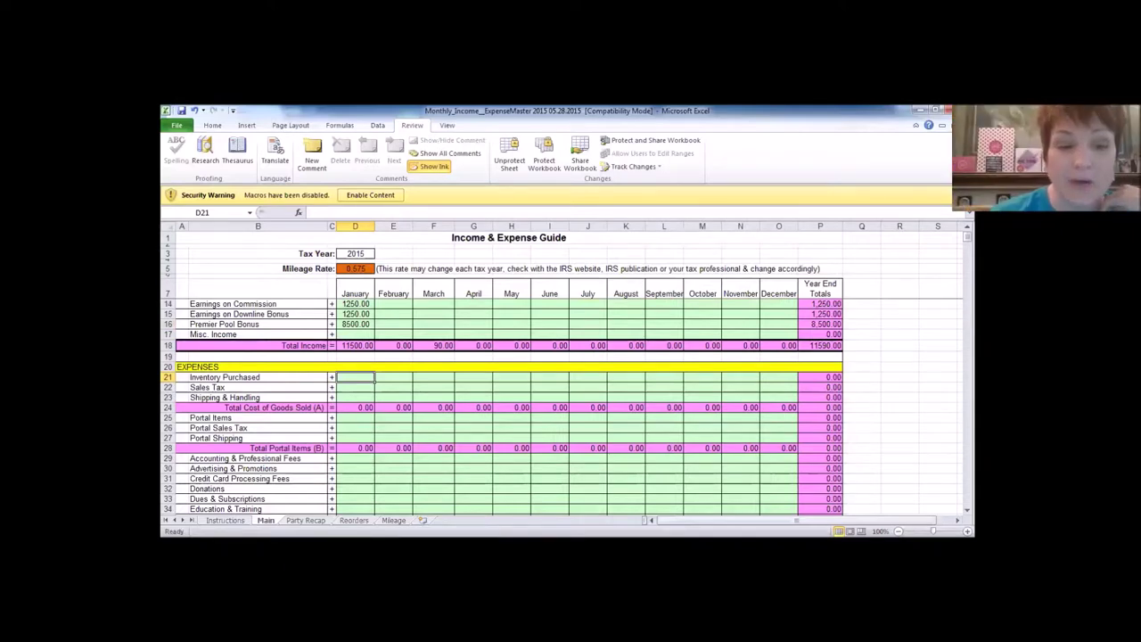
pyautogui.hotkey('ctrl', 'pagedown')
pyautogui.hotkey('ctrl', 'pagedown')
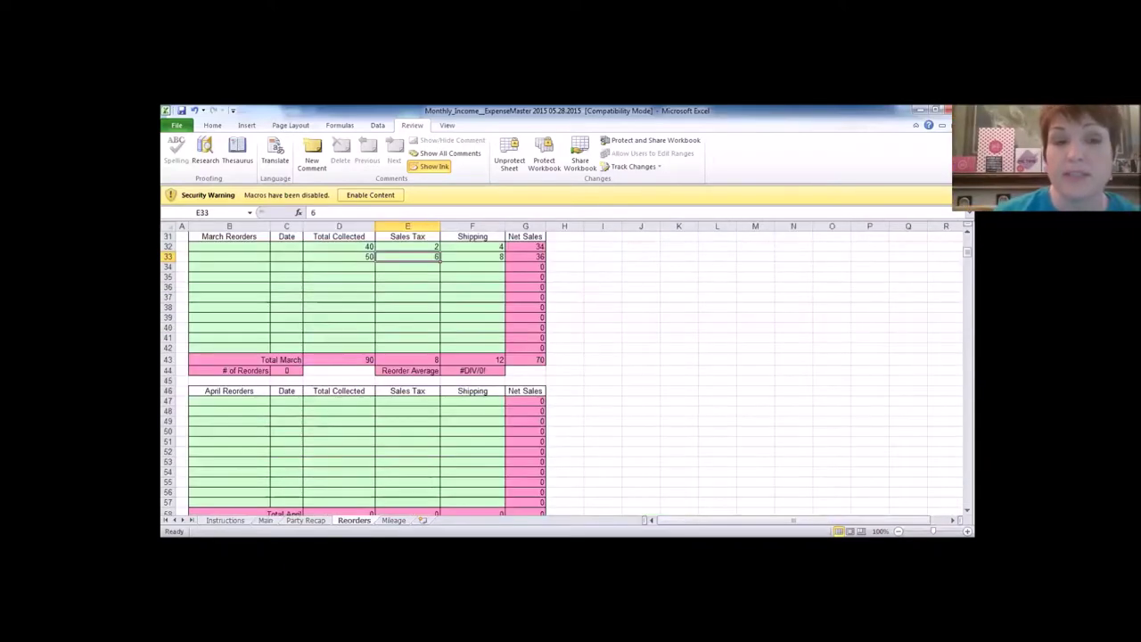
pyautogui.hotkey('ctrl', 'pagedown')
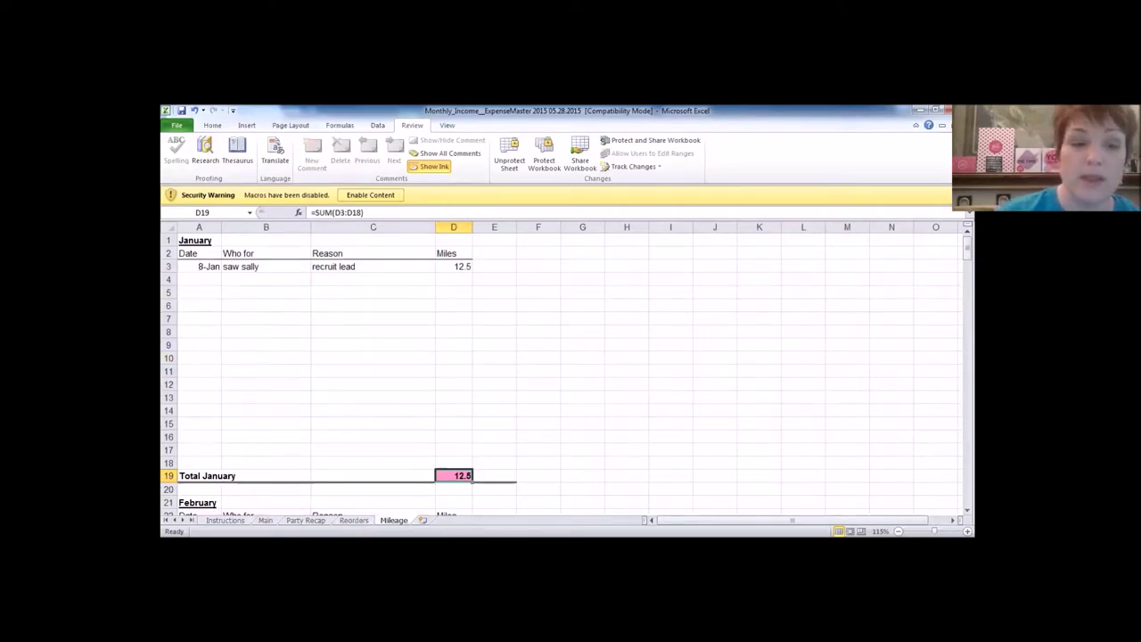
pyautogui.hotkey('ctrl', 'pageup')
pyautogui.hotkey('ctrl', 'pageup')
pyautogui.hotkey('ctrl', 'pageup')
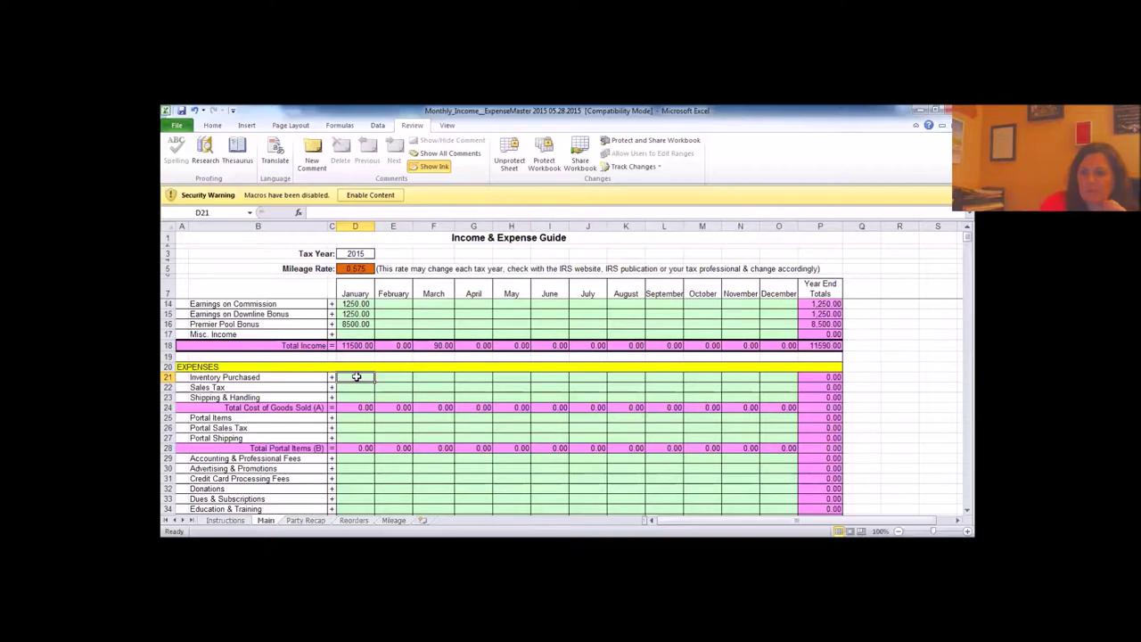
# Step: Check the Total Collected column for January on the Reorders sheet, then return to the Main sheet
pyautogui.hotkey('ctrl', 'pagedown')
pyautogui.hotkey('ctrl', 'pagedown')
pyautogui.scroll(10, 267, 299)
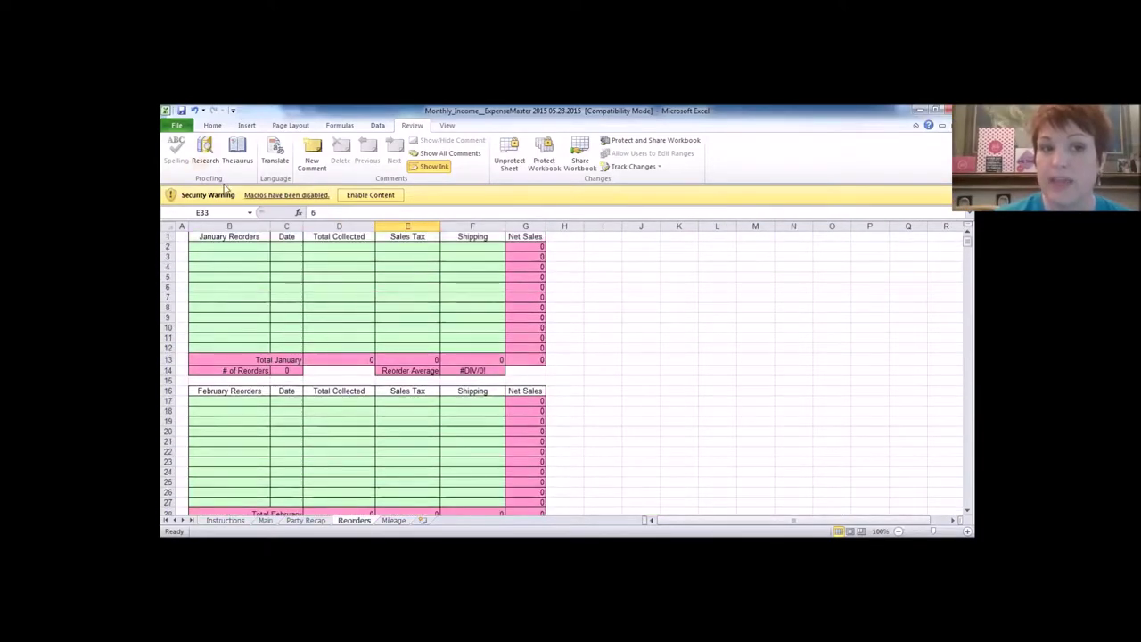
pyautogui.click(359, 239)
pyautogui.click(359, 245)
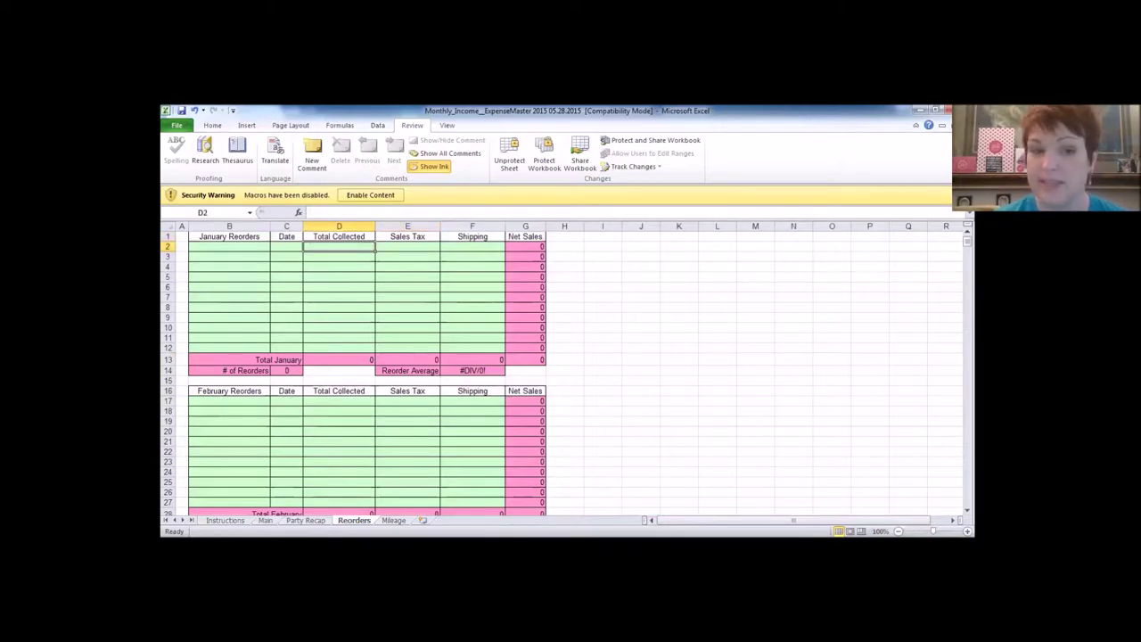
pyautogui.click(265, 520)
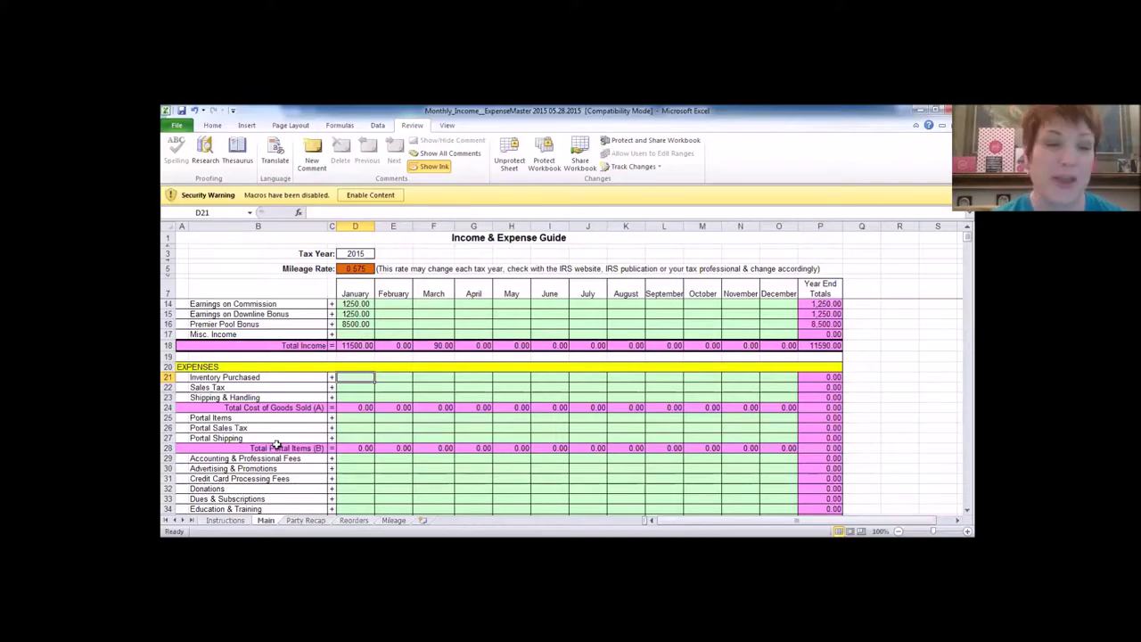
# Step: Review January's cost of goods rows: Inventory Purchased, Sales Tax, and Shipping & Handling
pyautogui.scroll(1, 277, 441)
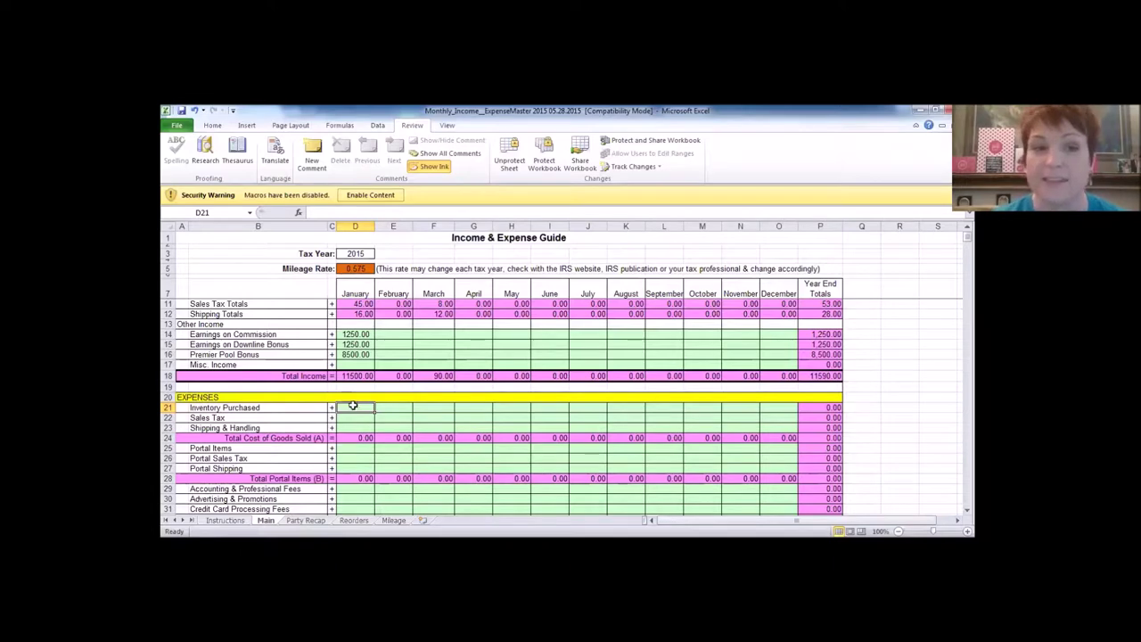
pyautogui.scroll(1, 348, 402)
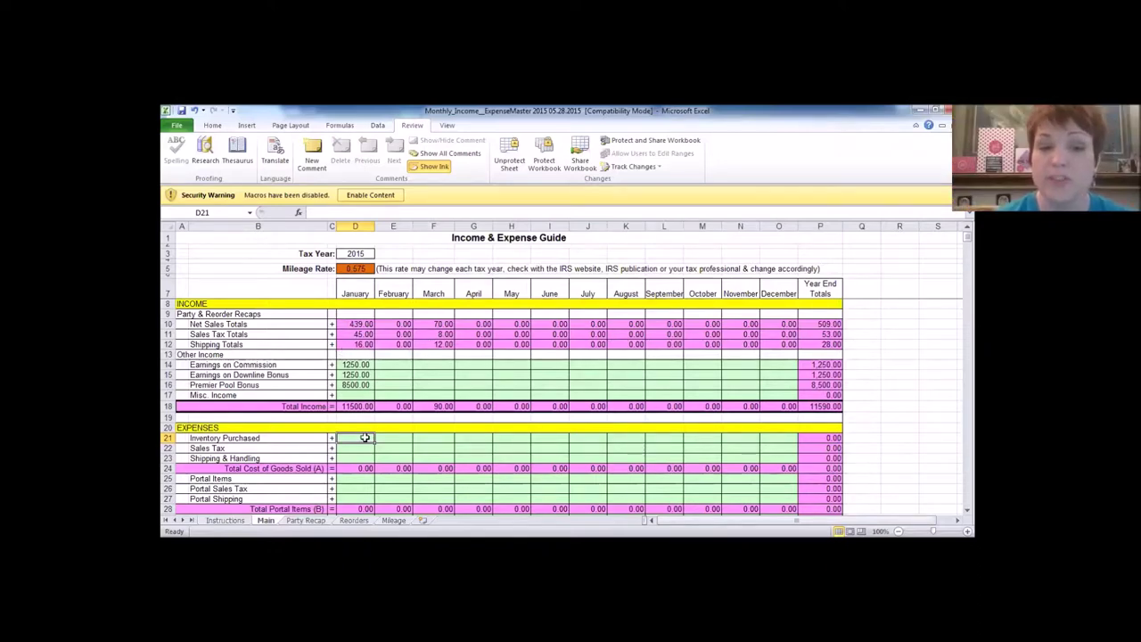
pyautogui.click(360, 448)
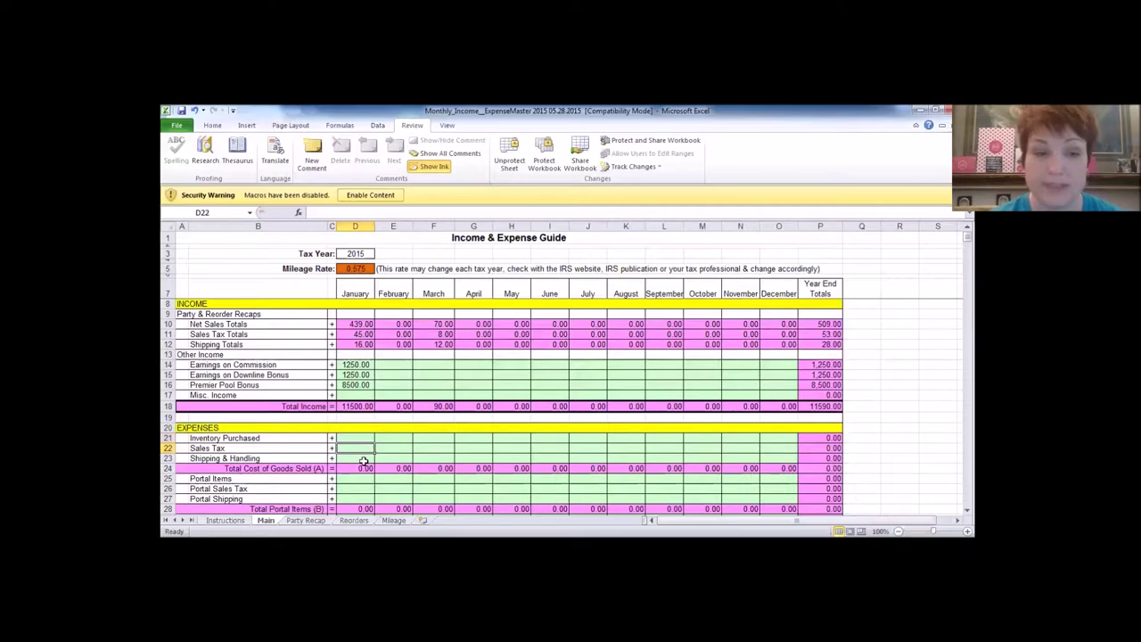
pyautogui.click(362, 455)
pyautogui.scroll(-2, 362, 455)
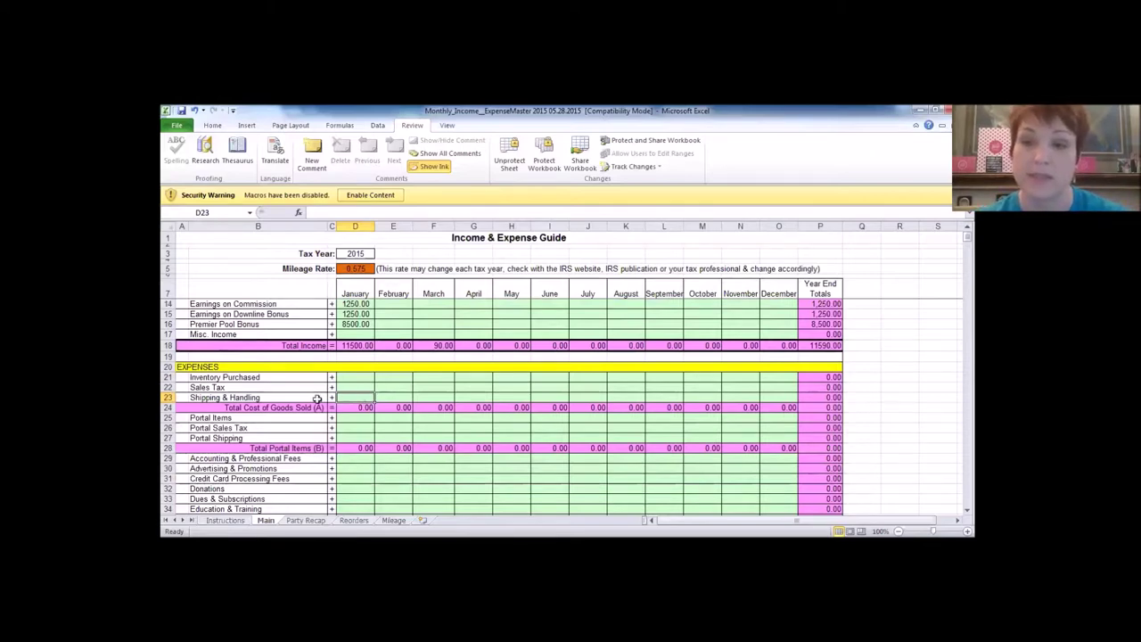
pyautogui.moveTo(356, 377); pyautogui.dragTo(357, 389)
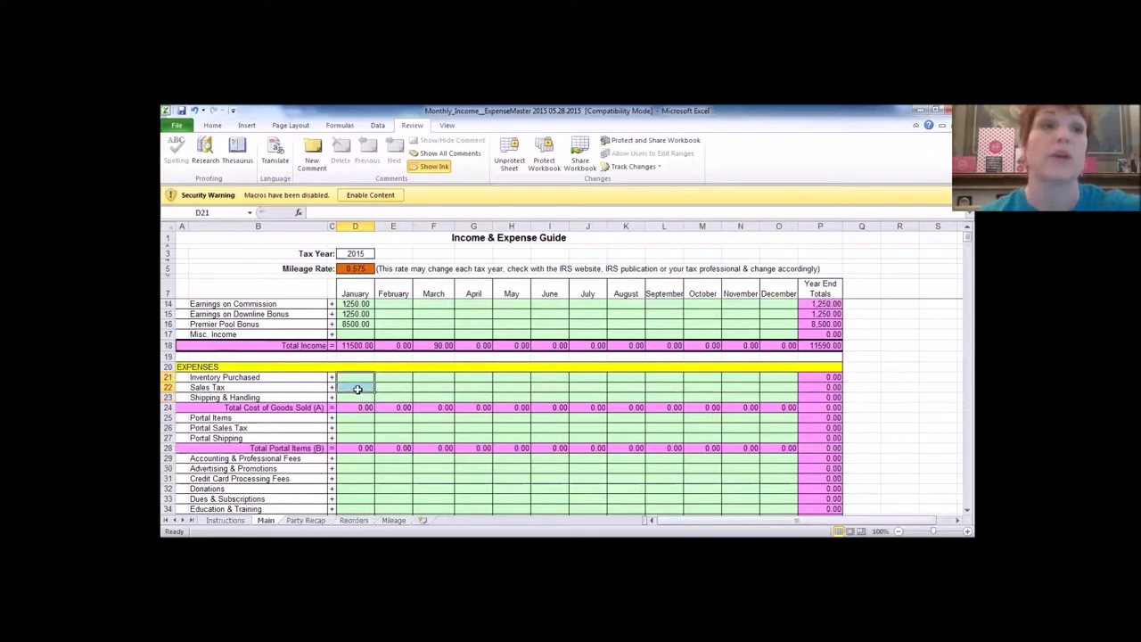
# Step: Review January's portal expense rows: Portal Items, Portal Sales Tax and Portal Shipping
pyautogui.scroll(-1, 328, 406)
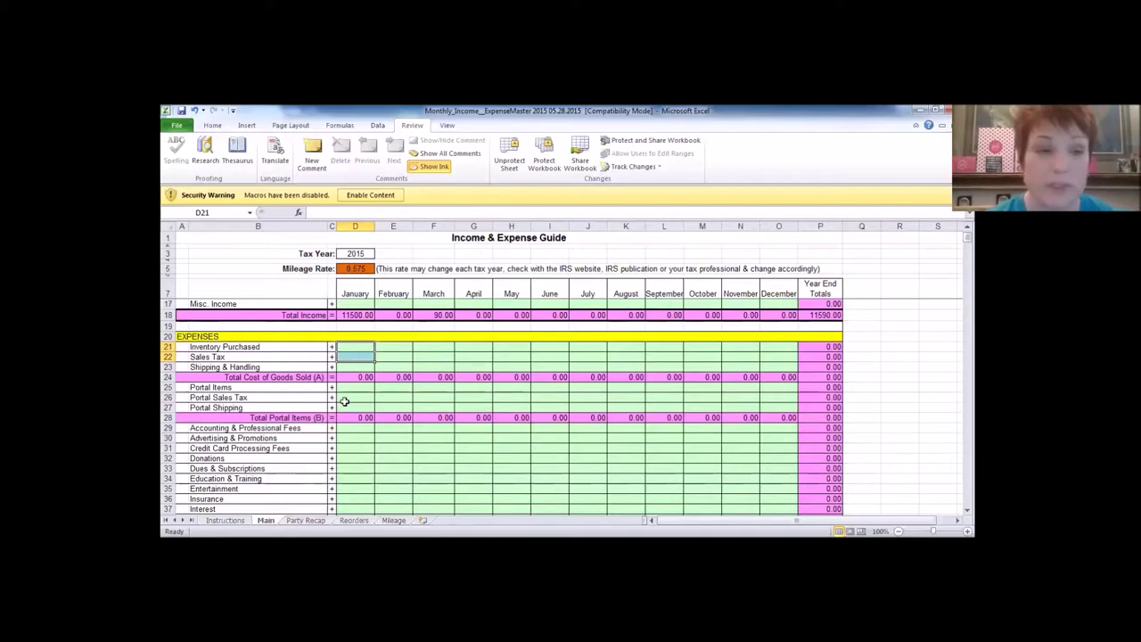
pyautogui.click(356, 387)
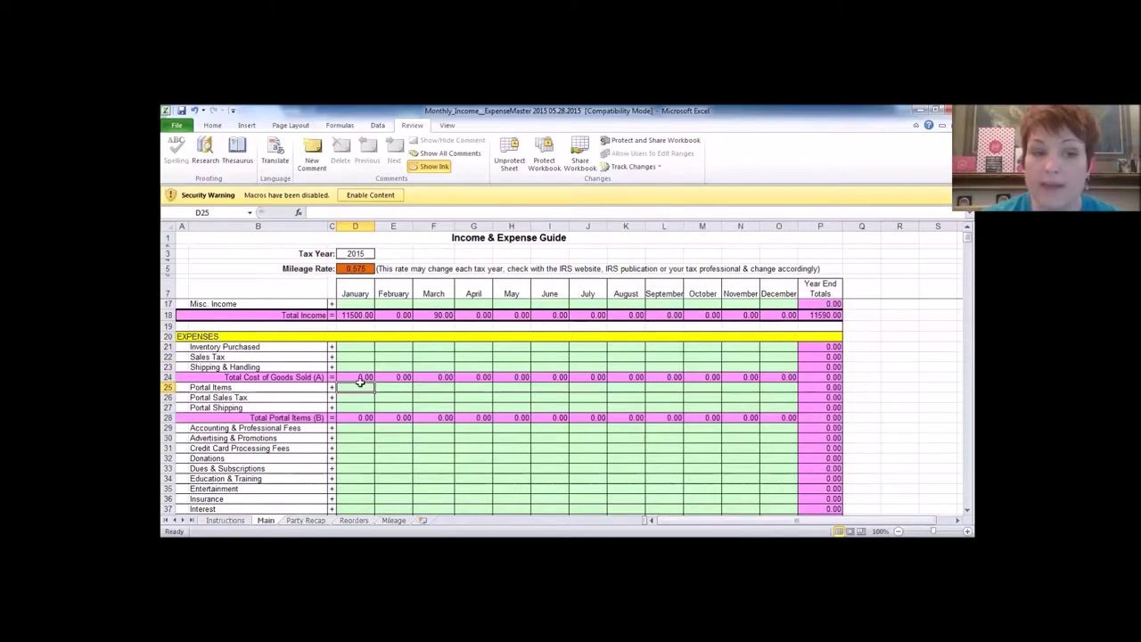
pyautogui.click(359, 397)
pyautogui.click(360, 408)
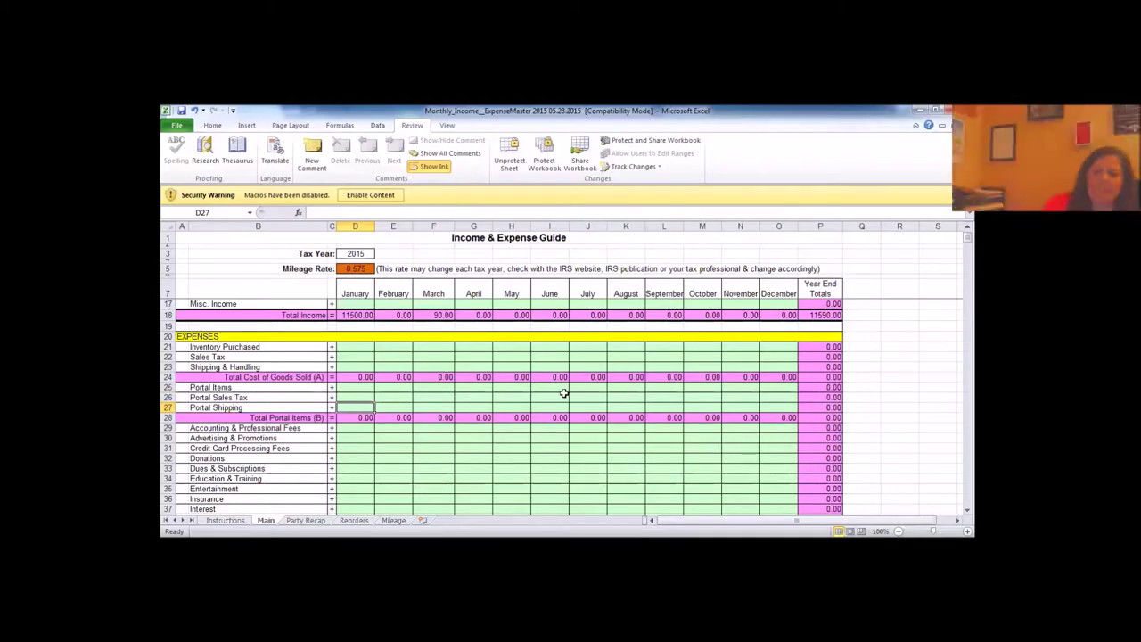
# Step: Enter January's cost of goods expenses: Inventory Purchased 1500, Sales Tax 100 and Shipping & Handling 0
pyautogui.click(345, 347)
pyautogui.write('1500')
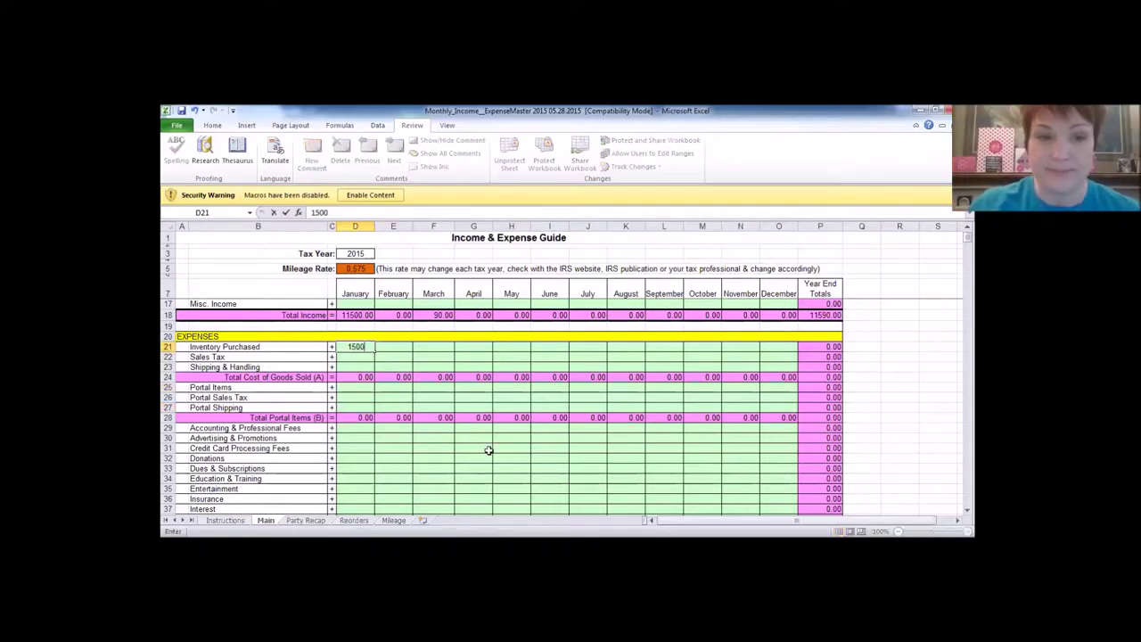
pyautogui.press('Return')
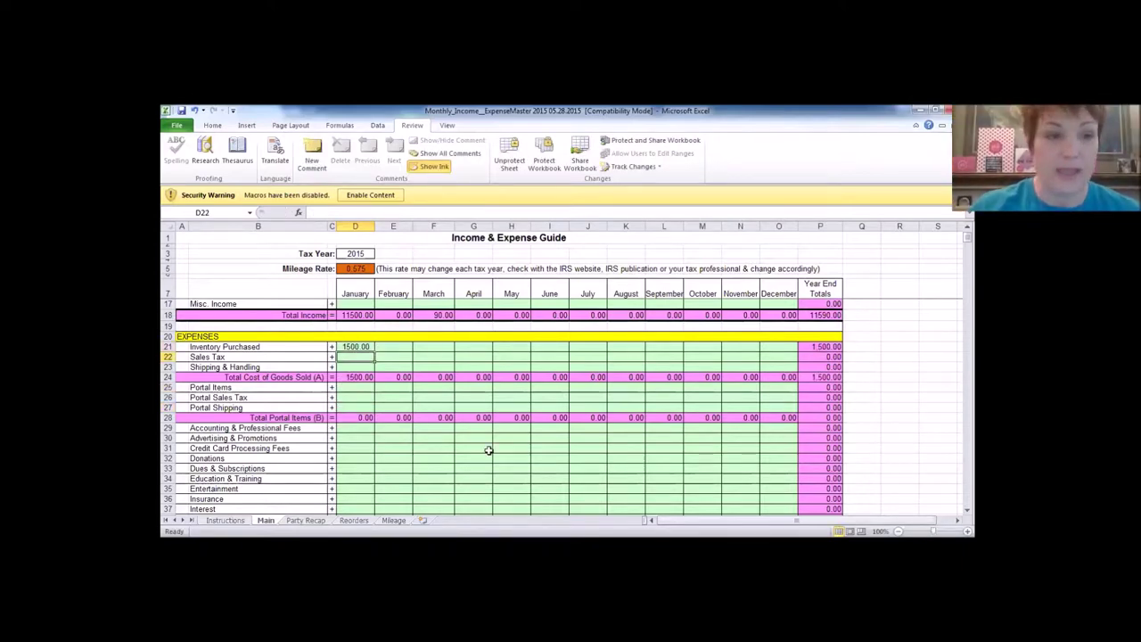
pyautogui.write('100')
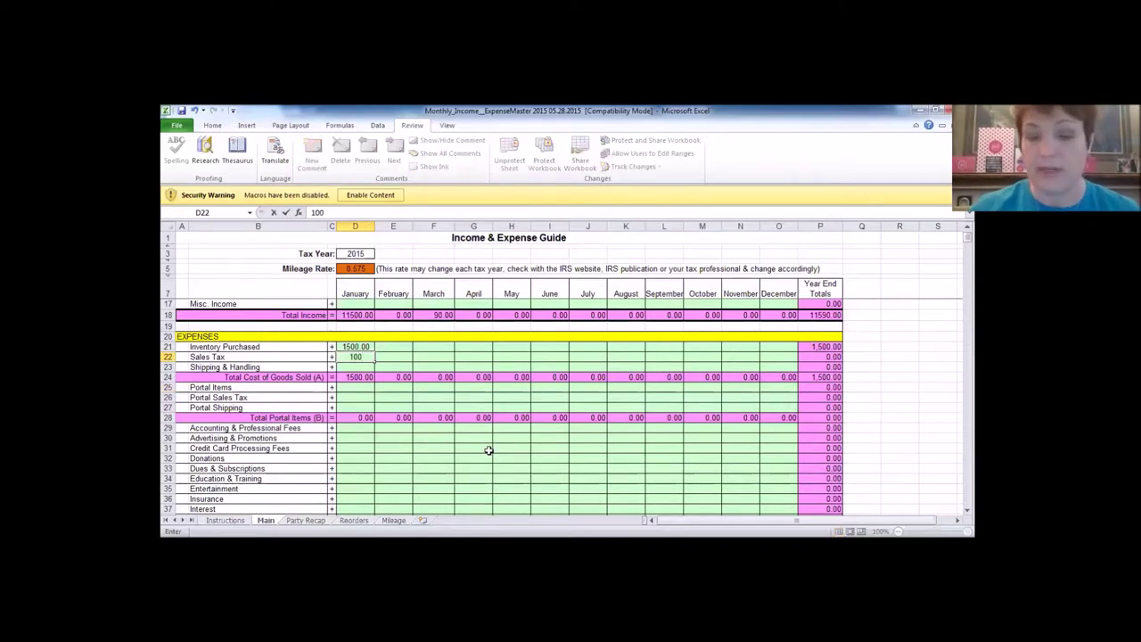
pyautogui.press('Return')
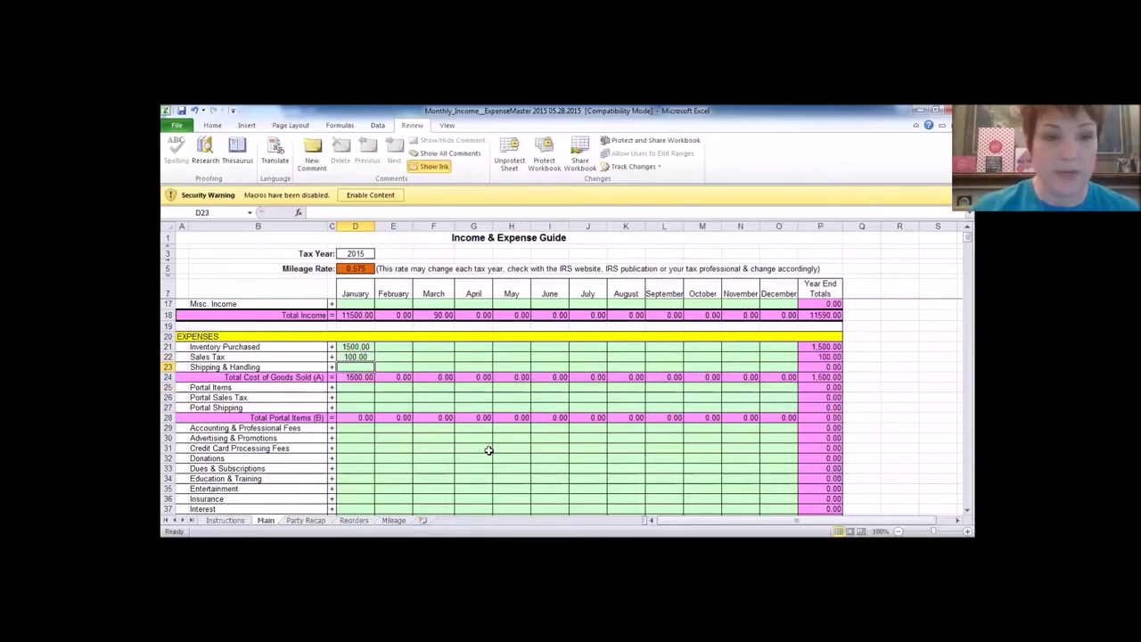
pyautogui.write('0')
pyautogui.press('Return')
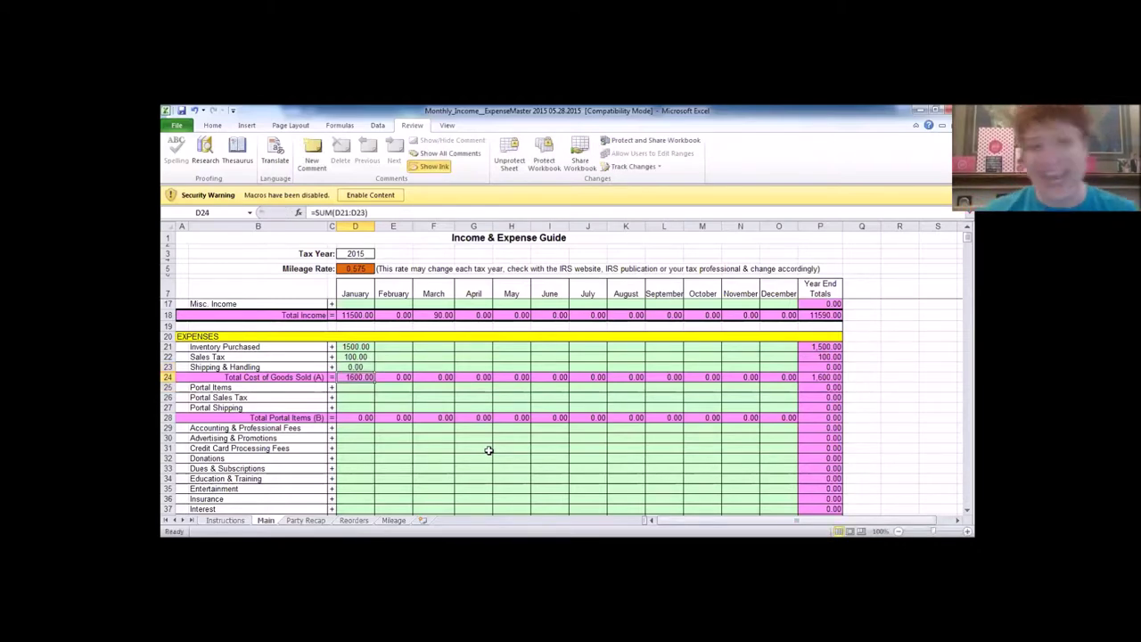
pyautogui.click(355, 367)
pyautogui.click(356, 347)
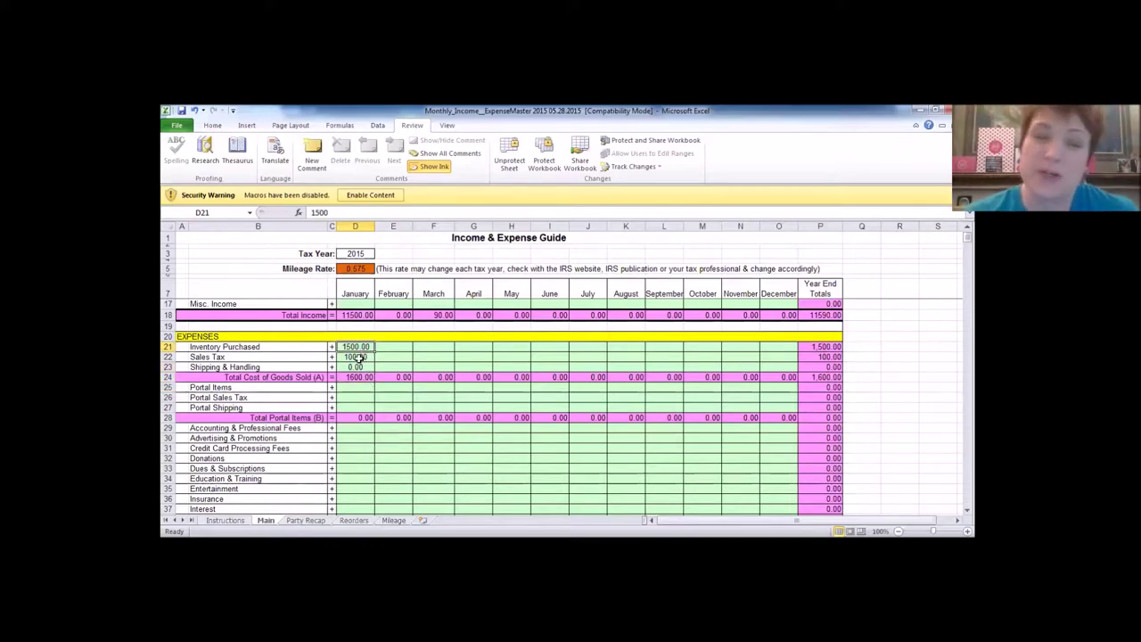
pyautogui.click(353, 366)
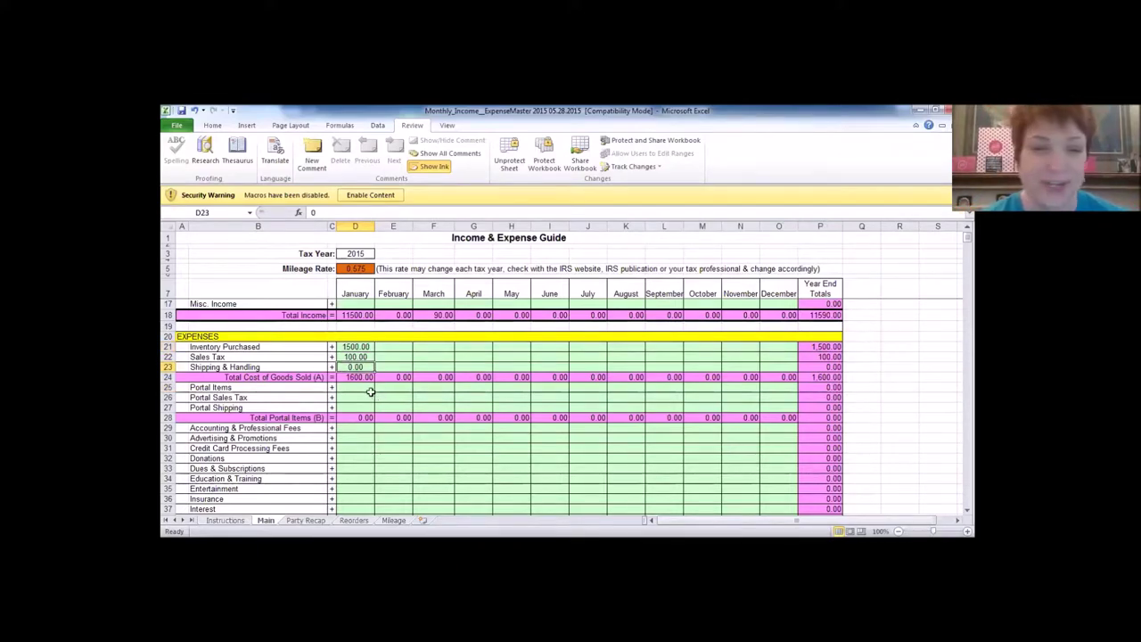
# Step: Enter January's portal expenses: Portal Items 200, Portal Sales Tax 25 and Portal Shipping 5
pyautogui.click(358, 388)
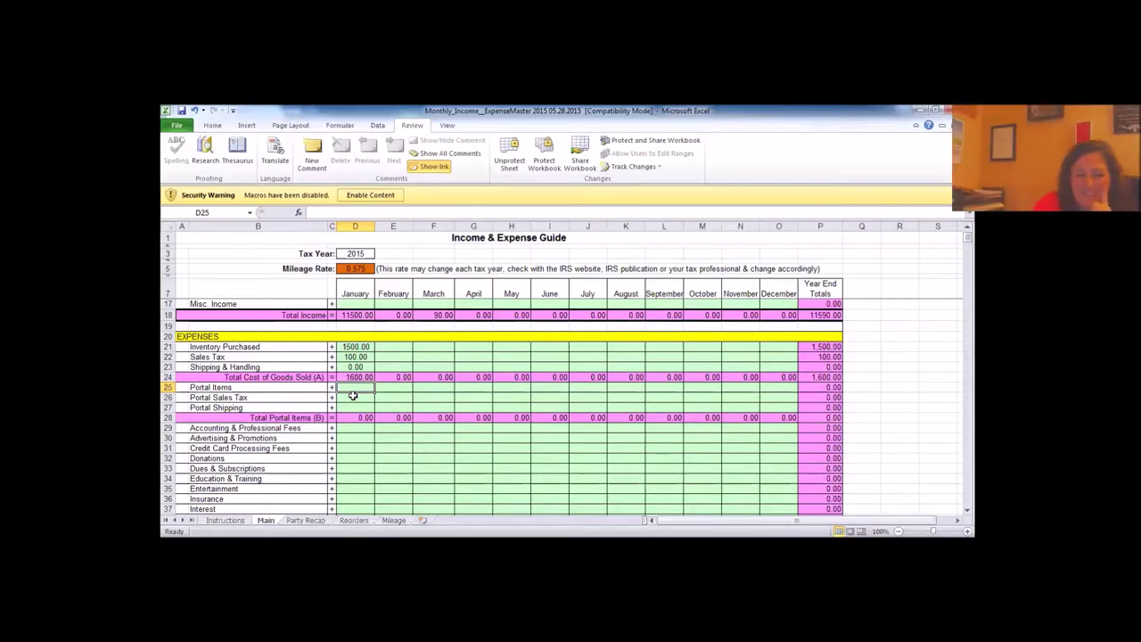
pyautogui.write('200')
pyautogui.press('Return')
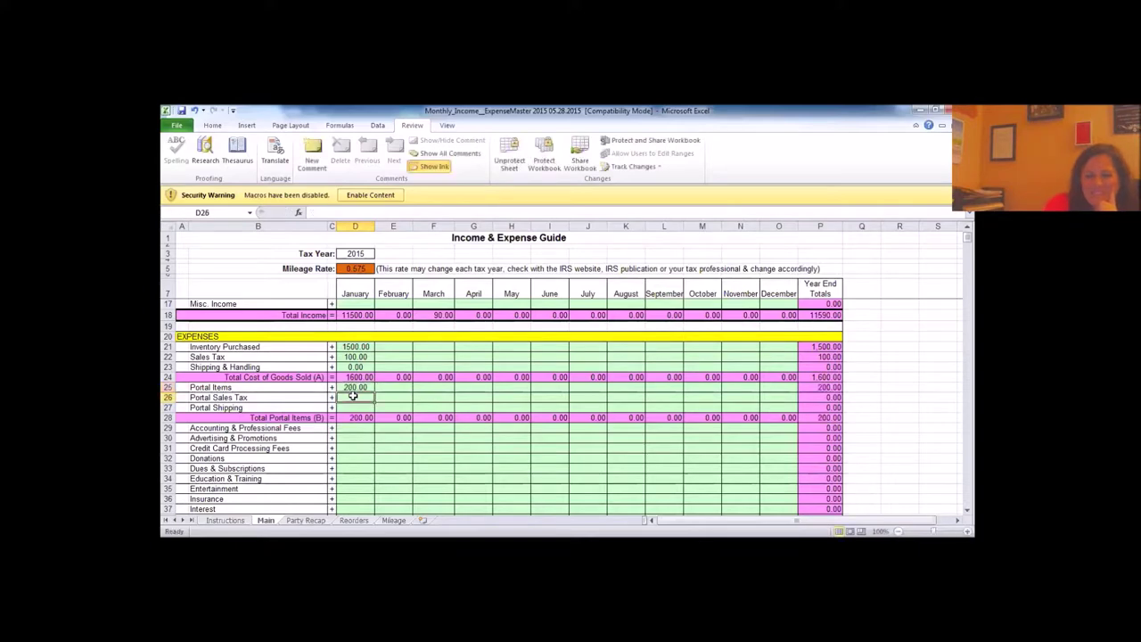
pyautogui.write('25')
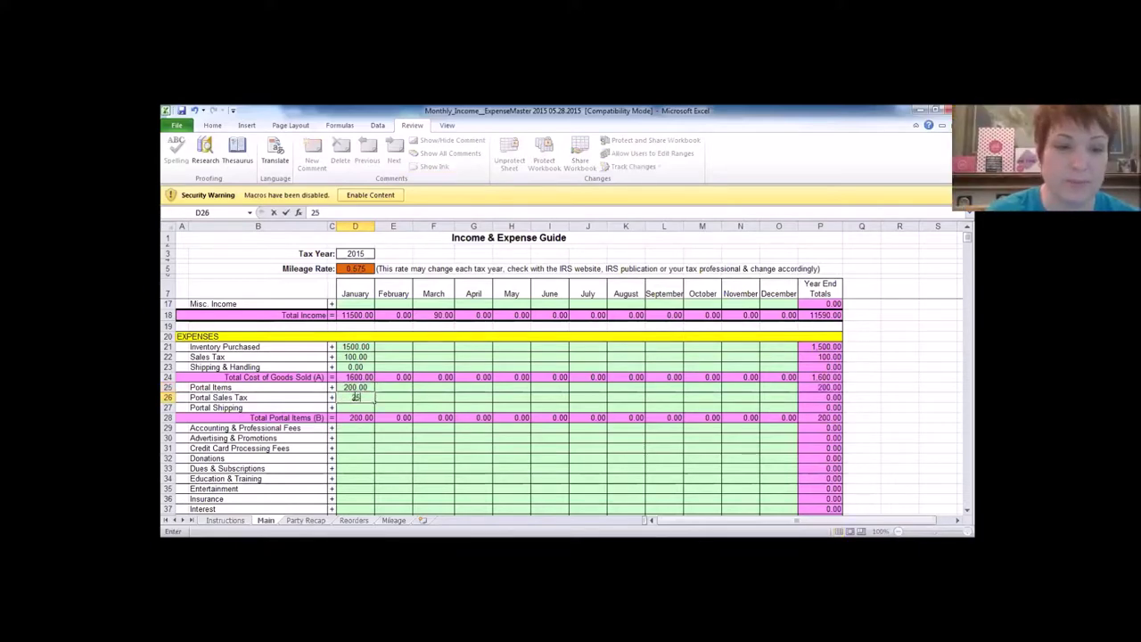
pyautogui.press('Return')
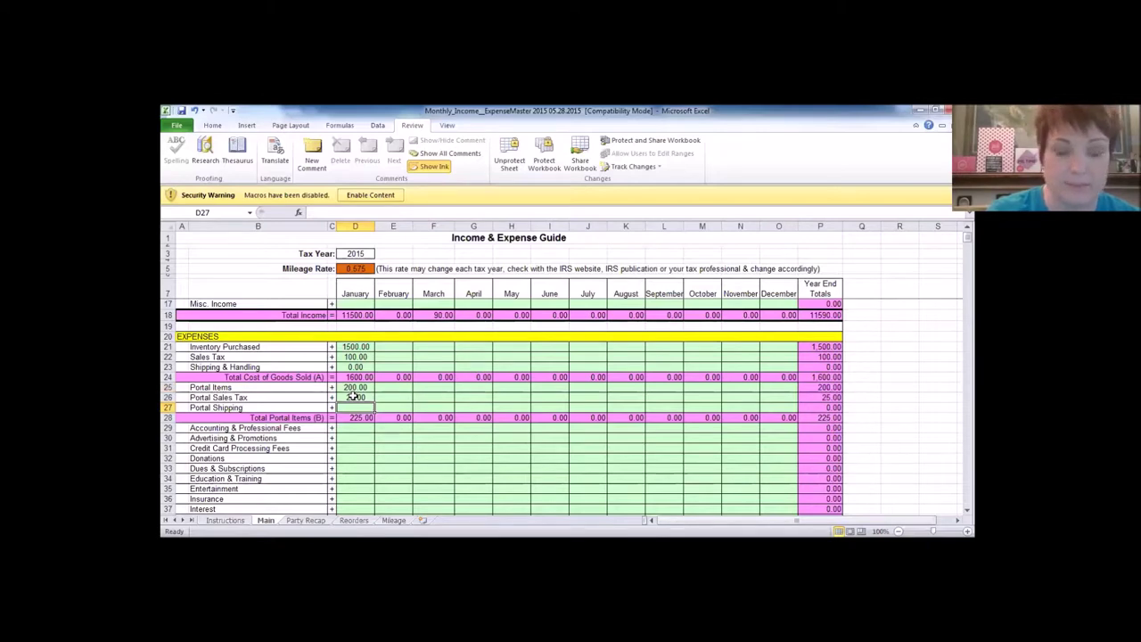
pyautogui.write('5')
pyautogui.press('Return')
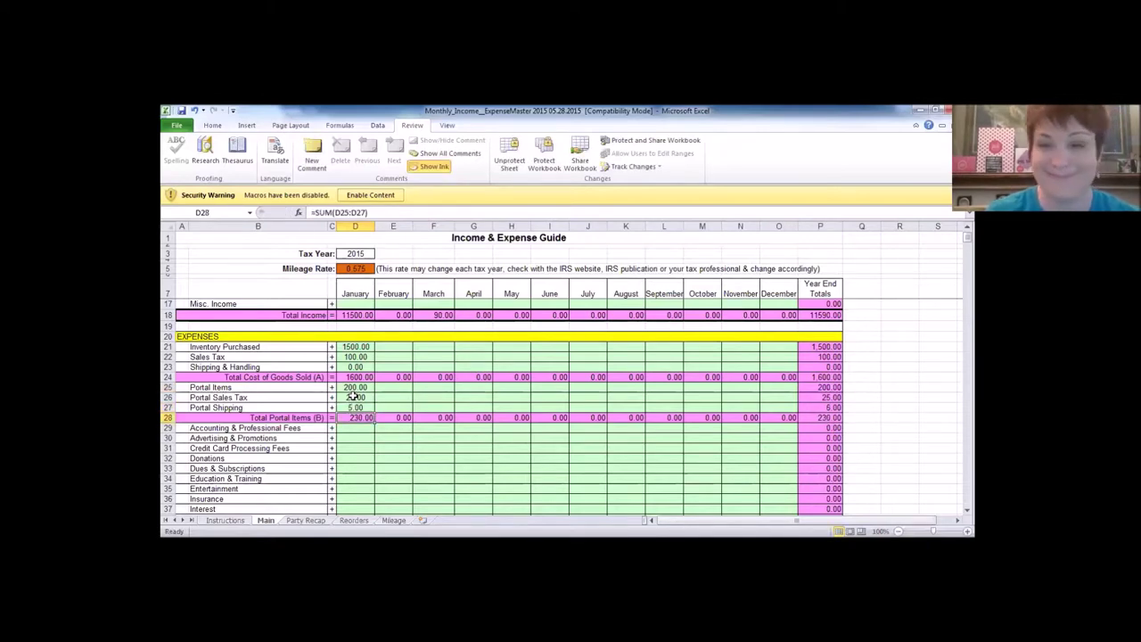
# Step: View the other expense categories below the portal items and find January's Accounting & Professional Fees cell
pyautogui.click(355, 428)
pyautogui.scroll(-2, 362, 417)
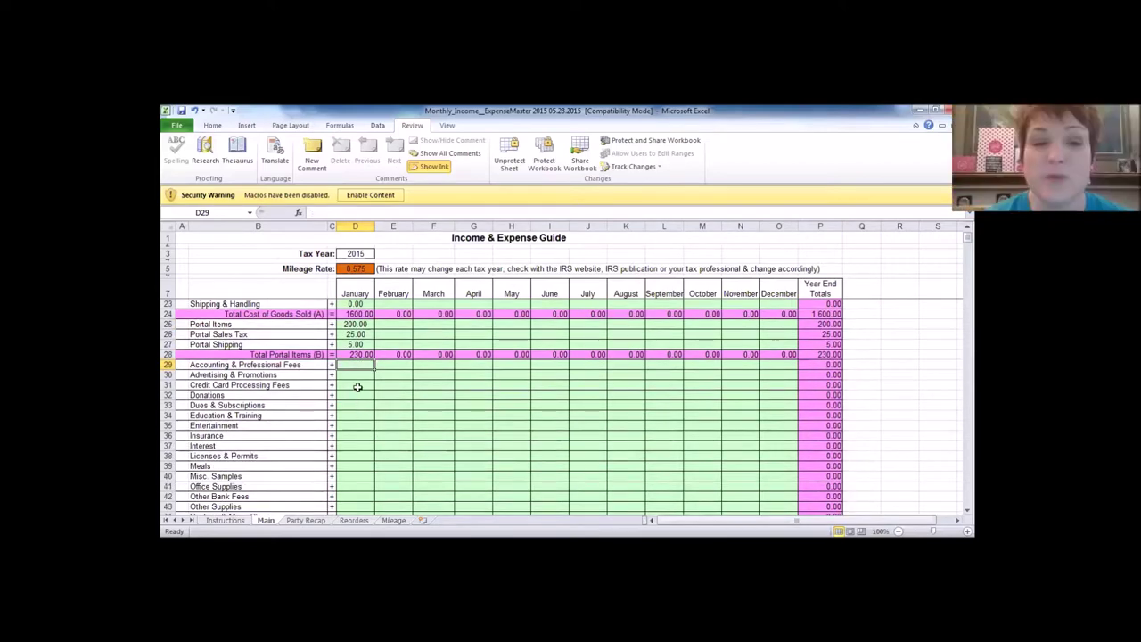
pyautogui.scroll(-2, 359, 387)
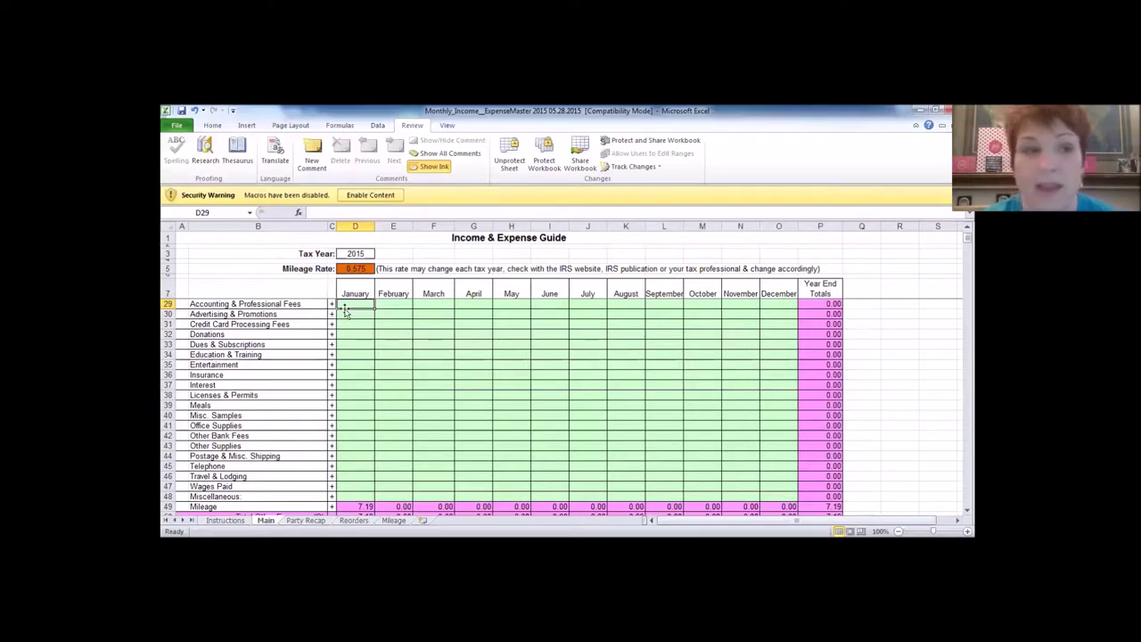
pyautogui.click(274, 305)
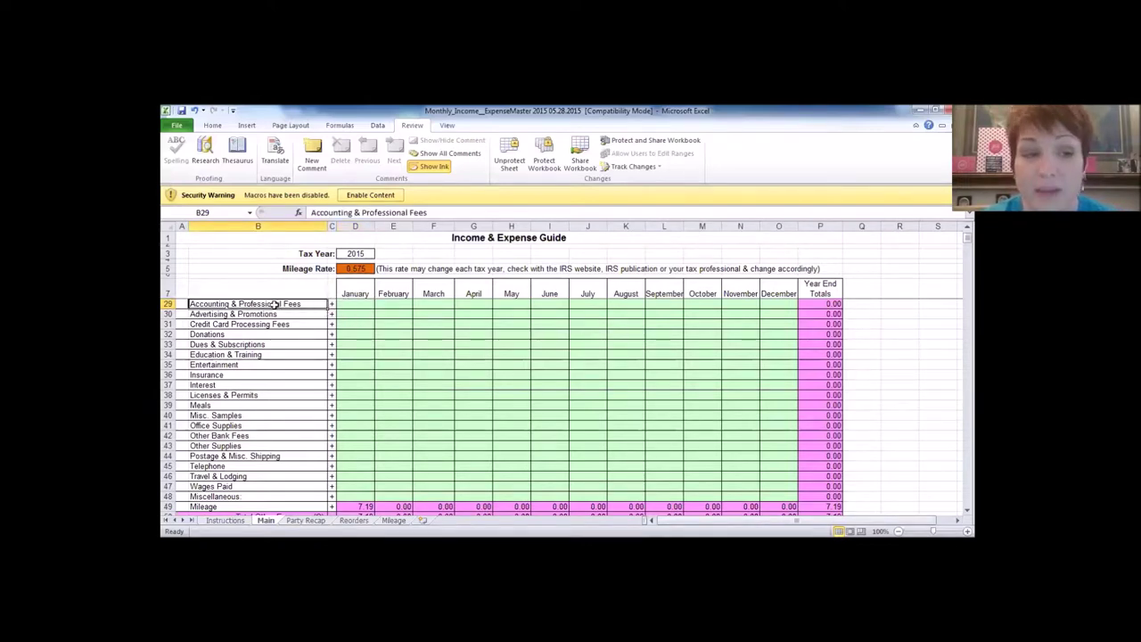
pyautogui.click(351, 305)
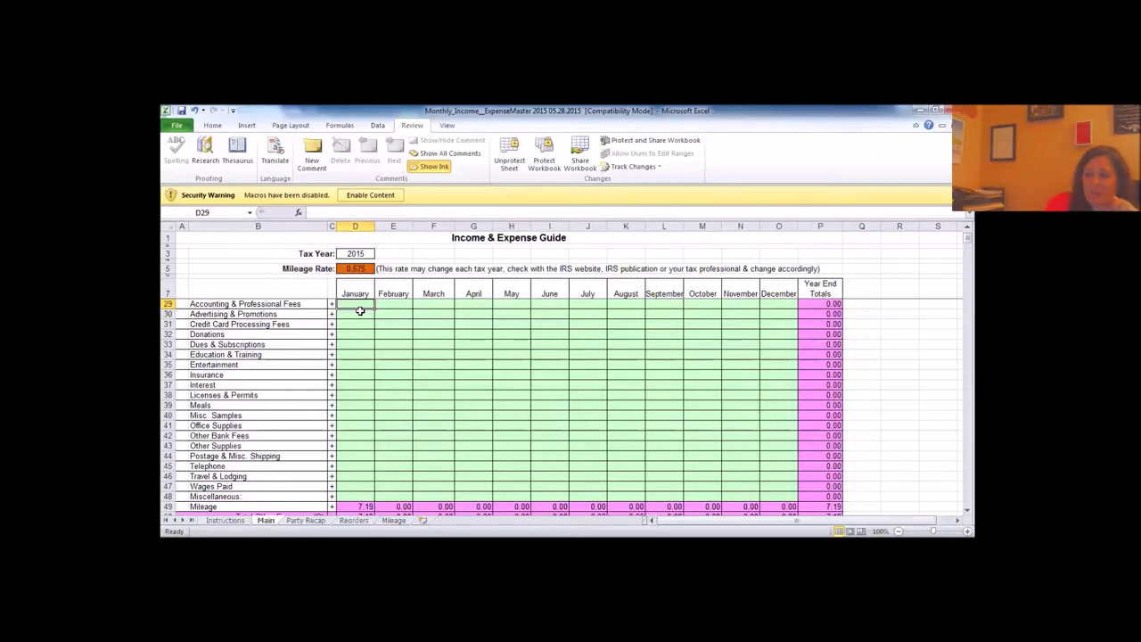
# Step: Check how January's Total Cost of Goods Sold (A) adds up Inventory Purchased, Sales Tax and Shipping & Handling
pyautogui.scroll(4, 359, 309)
pyautogui.click(359, 347)
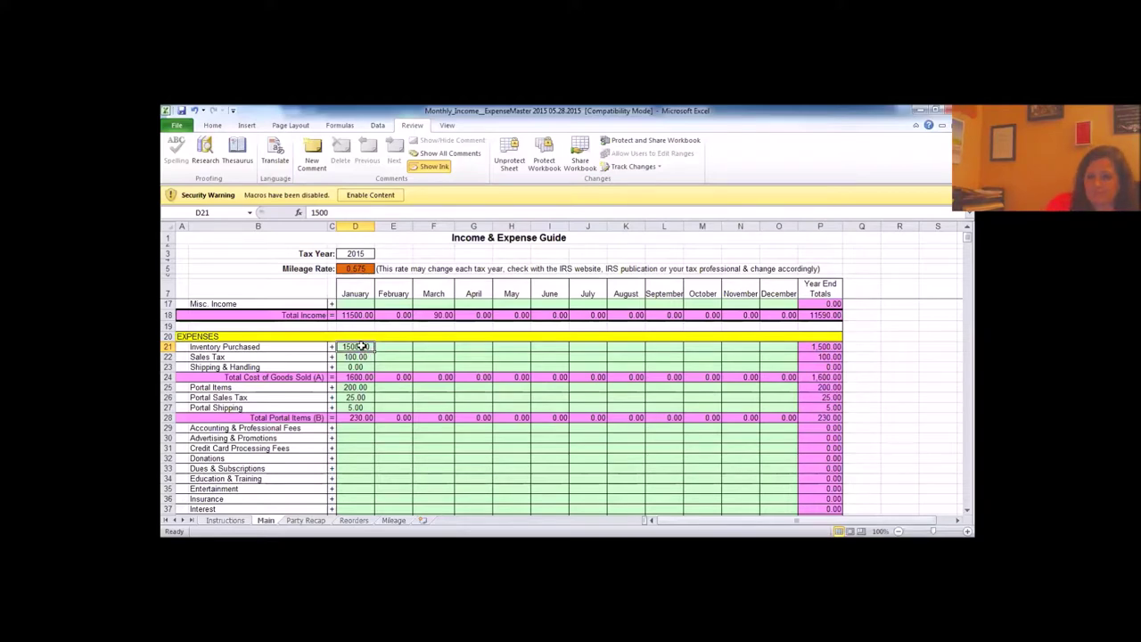
pyautogui.click(276, 377)
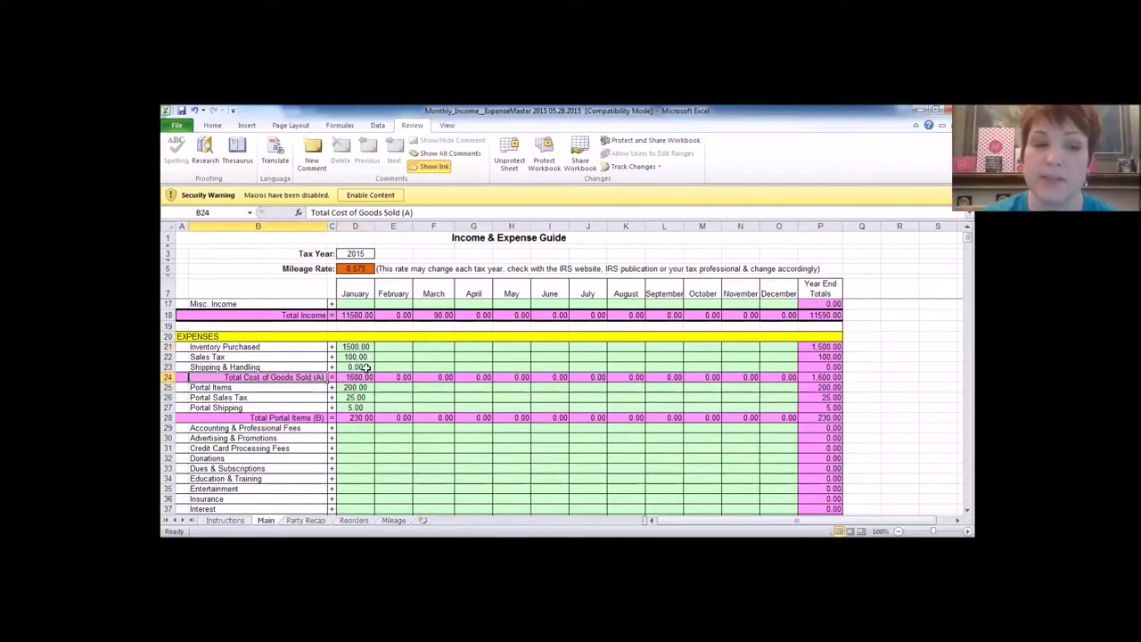
pyautogui.click(363, 377)
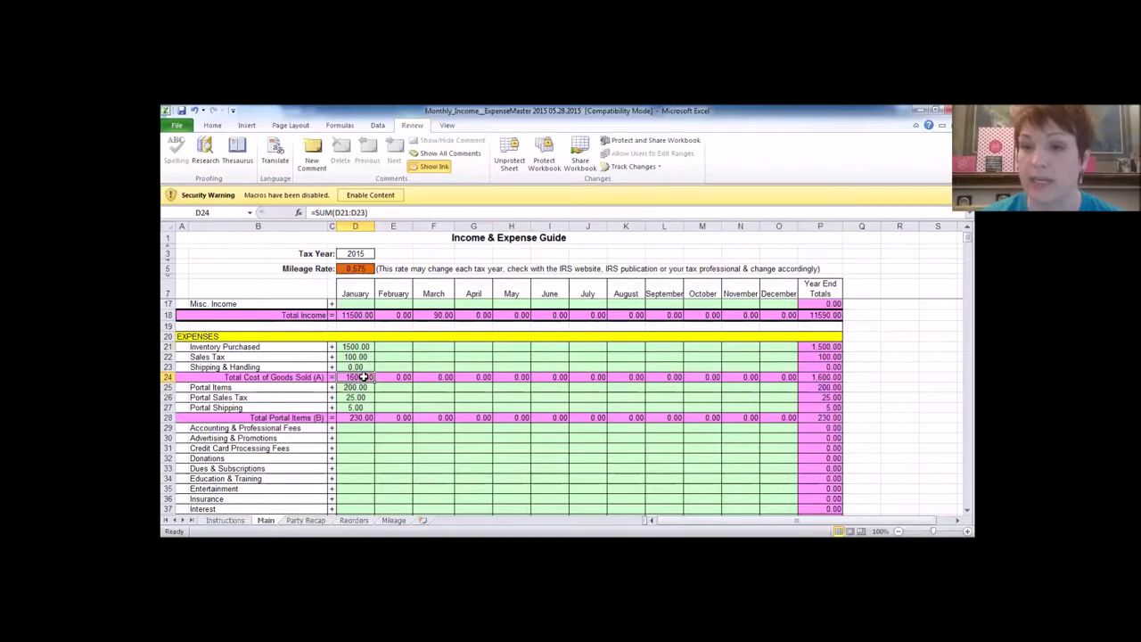
pyautogui.click(362, 356)
pyautogui.click(361, 367)
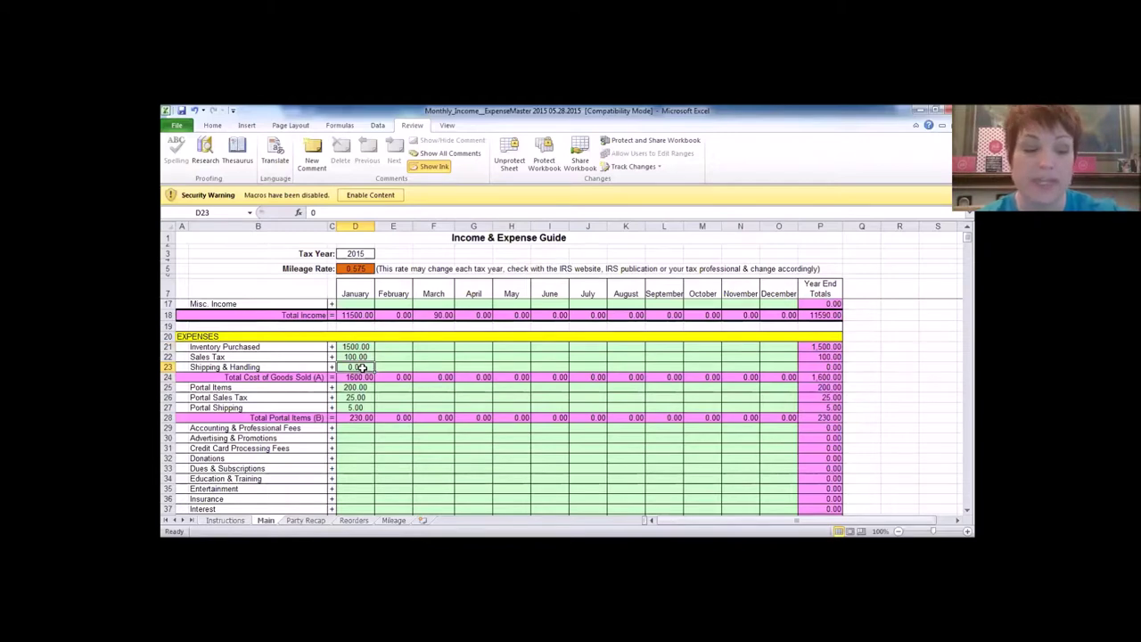
pyautogui.click(352, 378)
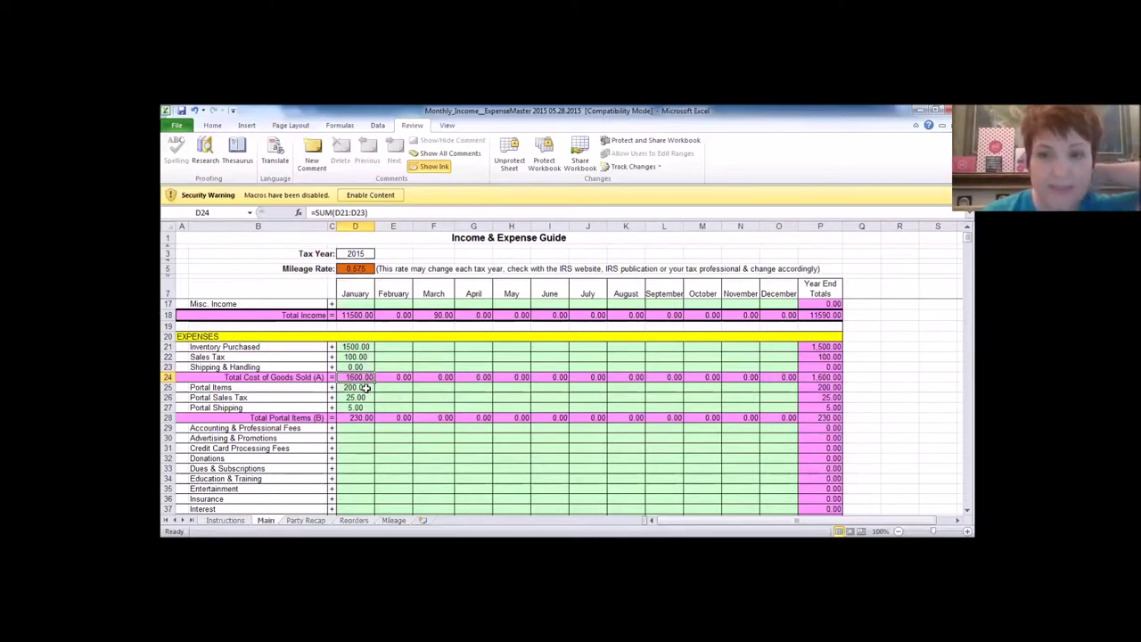
# Step: Review January's other expense rows one by one, from Accounting & Professional Fees through Entertainment
pyautogui.click(356, 428)
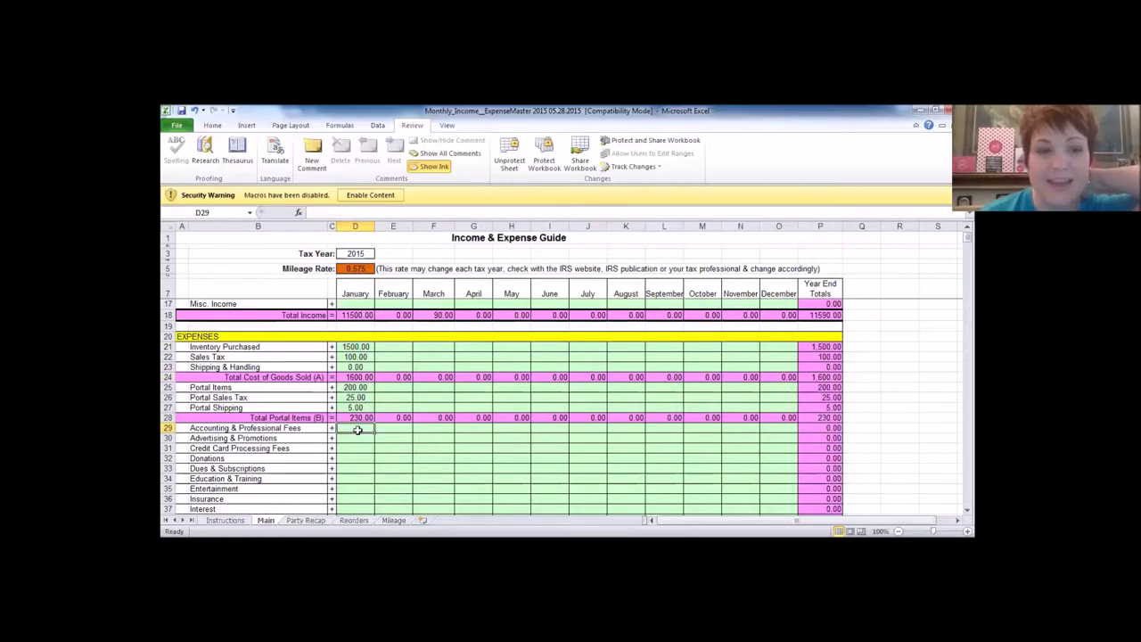
pyautogui.scroll(-5, 356, 430)
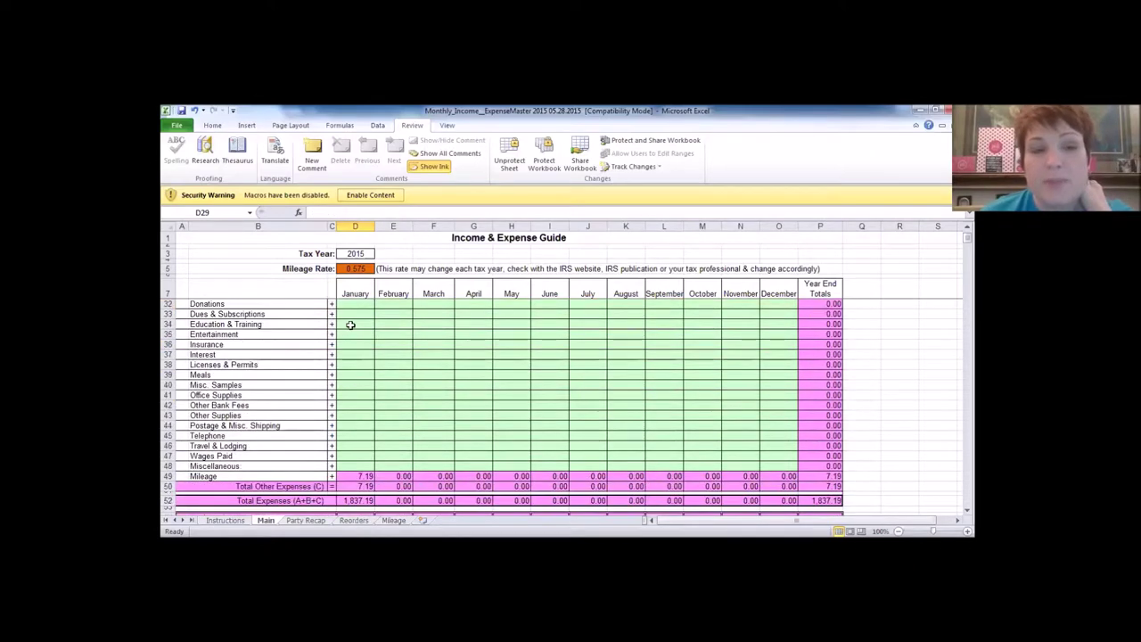
pyautogui.scroll(1, 344, 307)
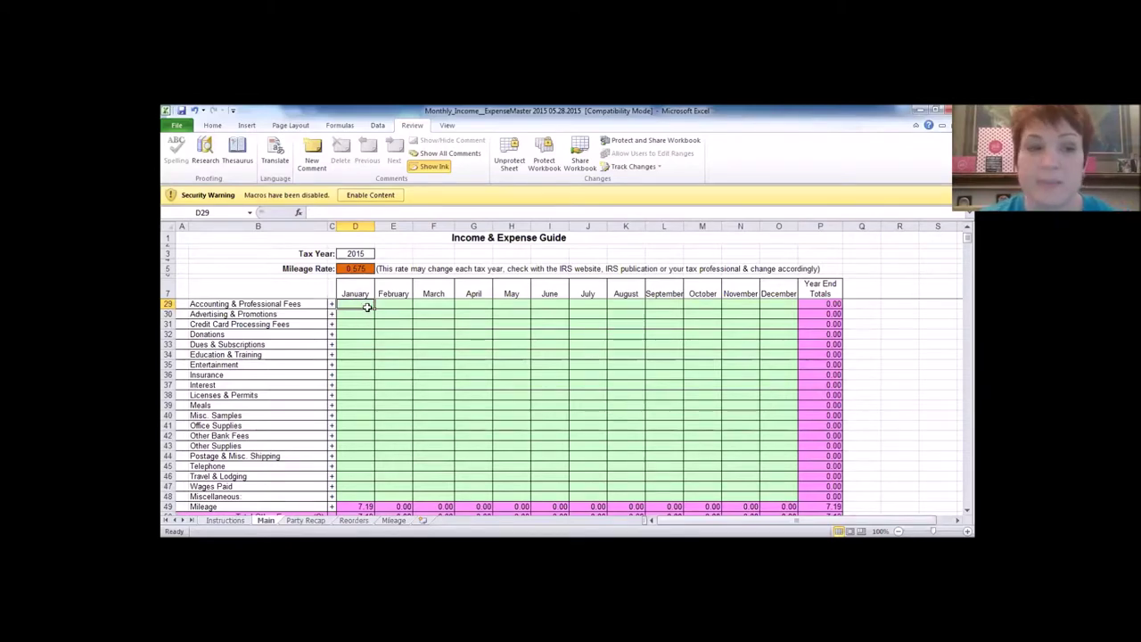
pyautogui.press('Return')
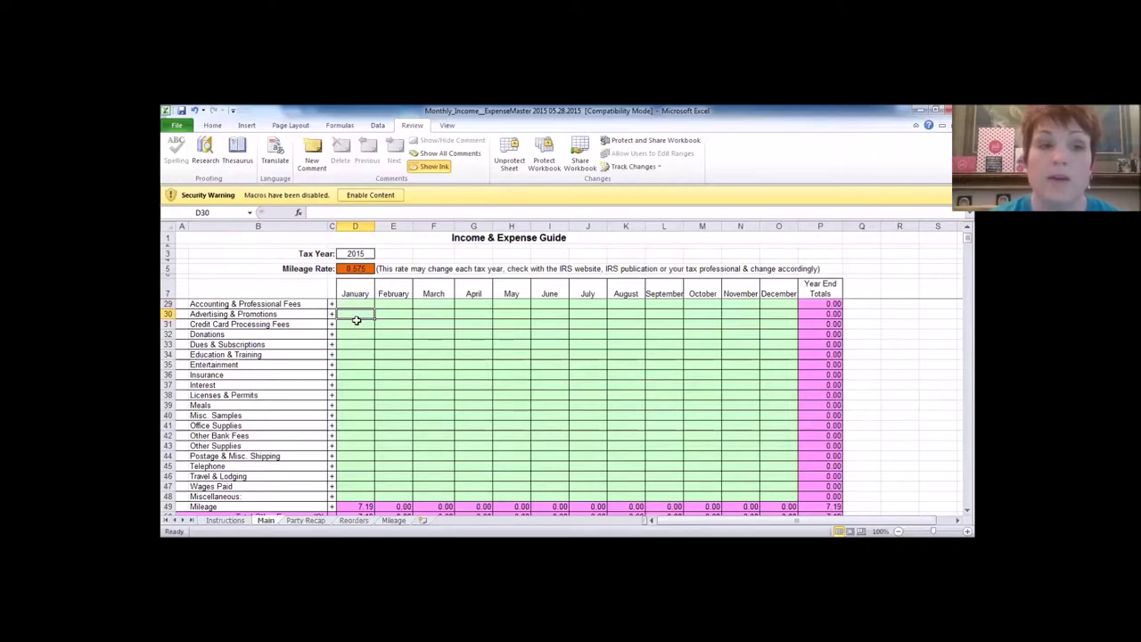
pyautogui.click(357, 323)
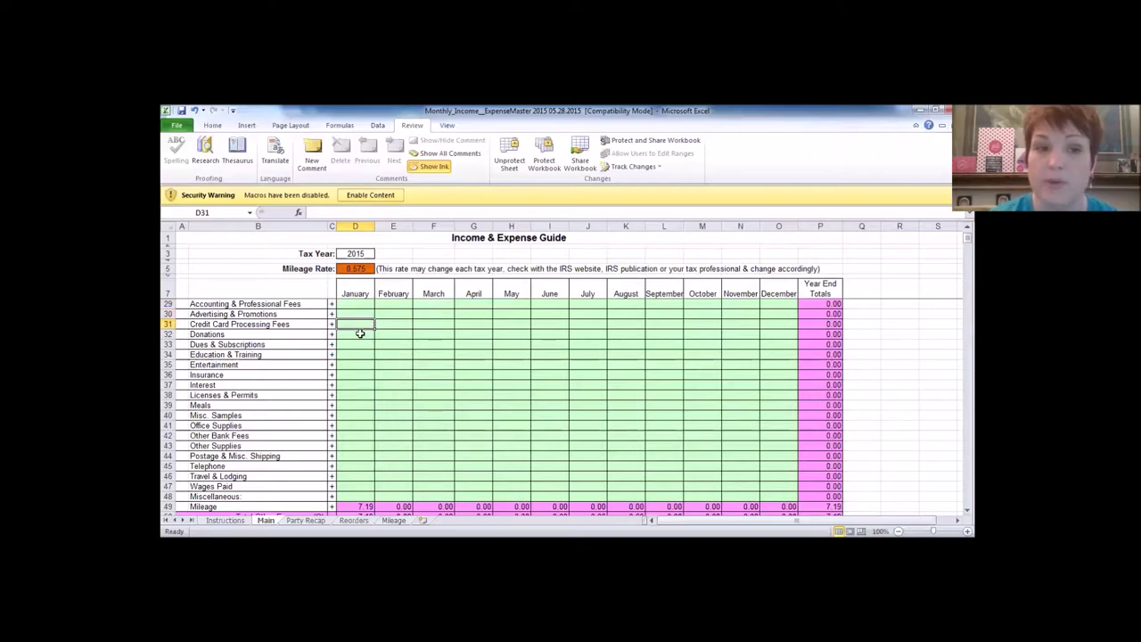
pyautogui.click(358, 335)
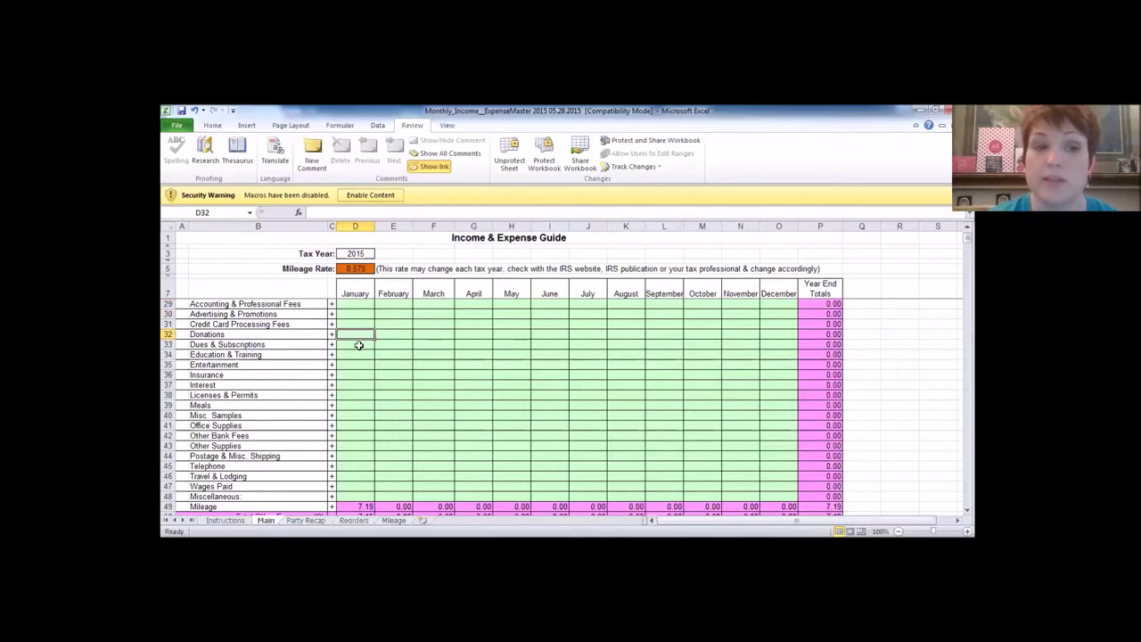
pyautogui.click(358, 345)
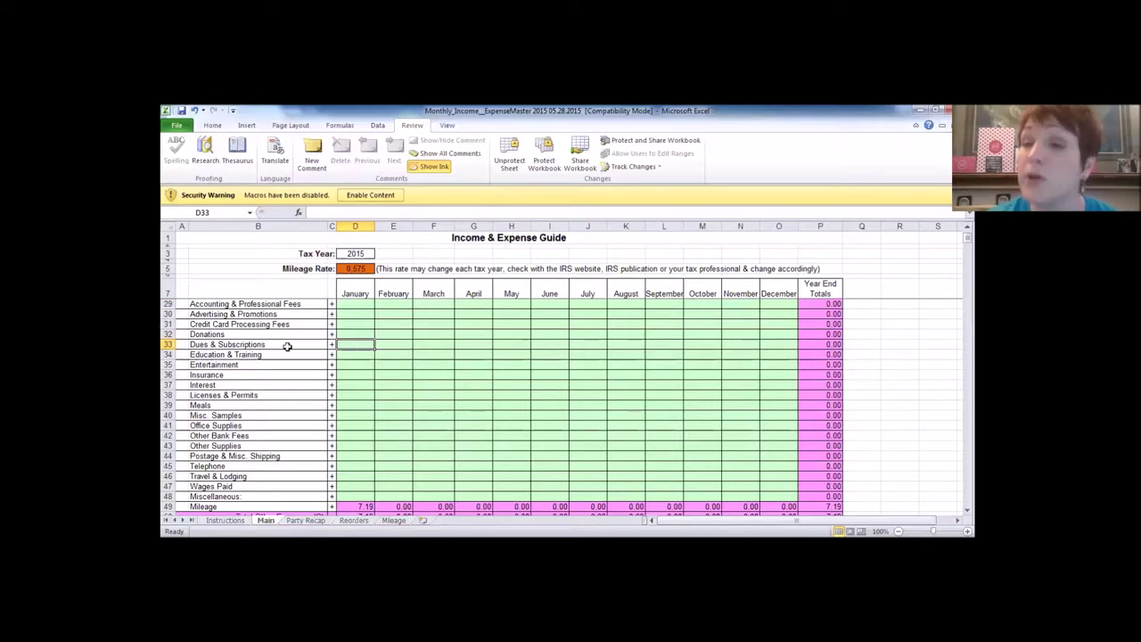
pyautogui.click(365, 354)
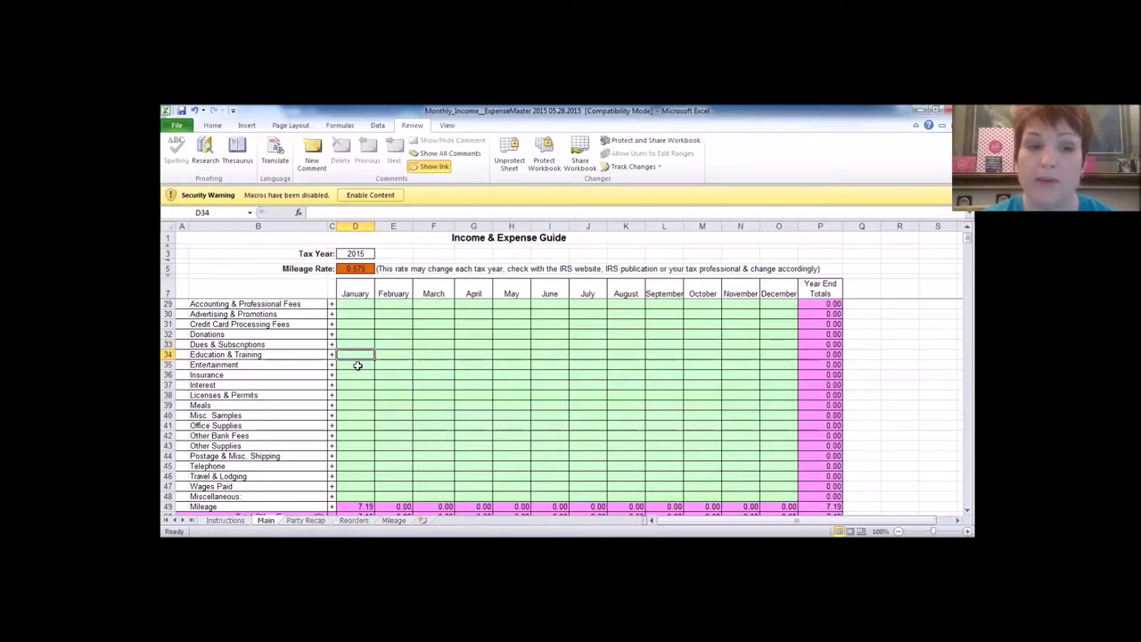
pyautogui.click(356, 366)
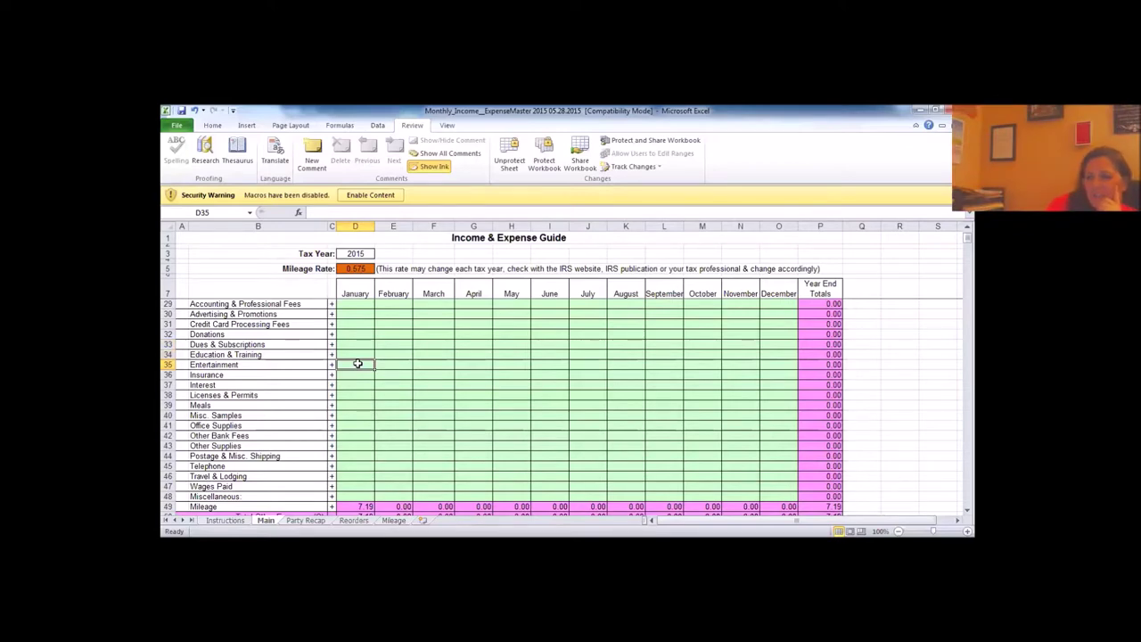
# Step: Look back over January's income and expense sections and check the Inventory Purchased entry
pyautogui.scroll(7, 357, 363)
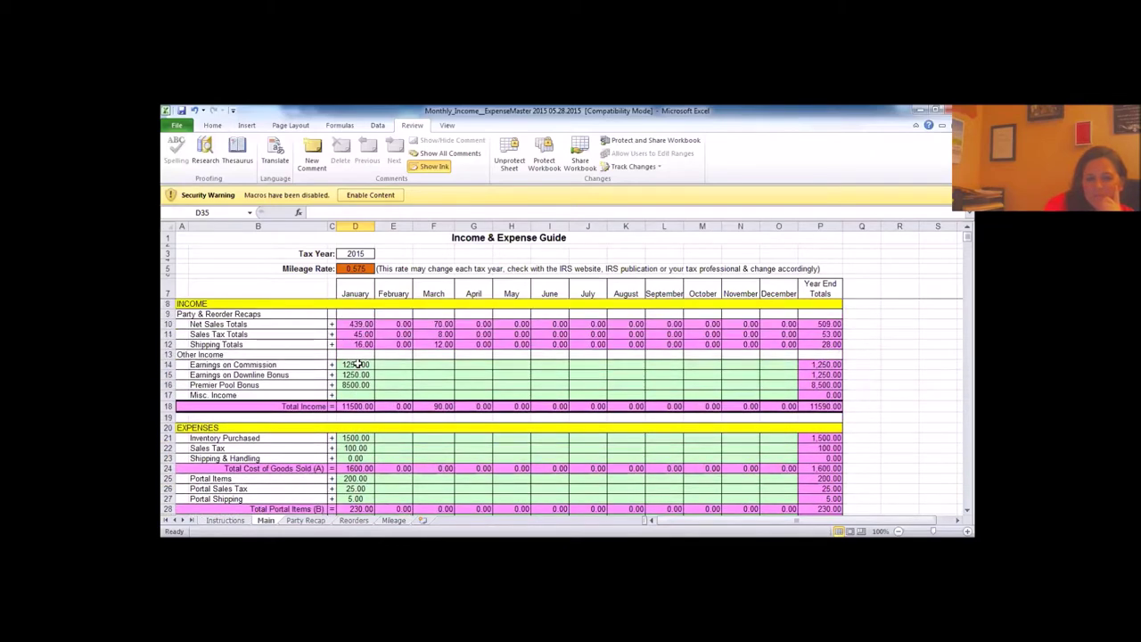
pyautogui.scroll(-6, 357, 363)
pyautogui.scroll(1, 358, 364)
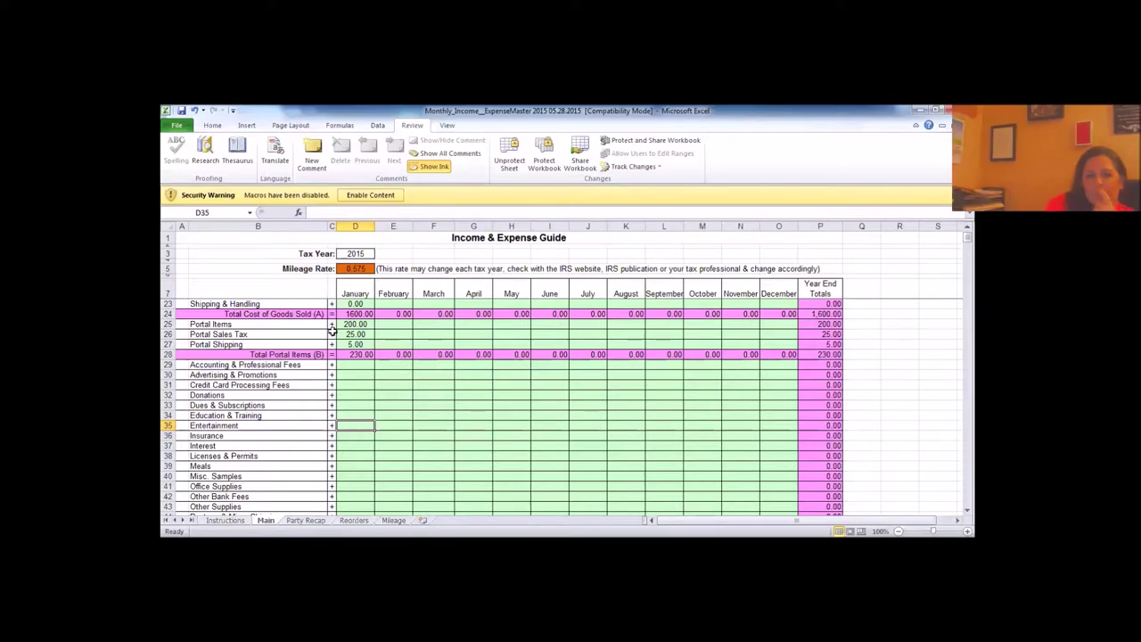
pyautogui.scroll(4, 286, 344)
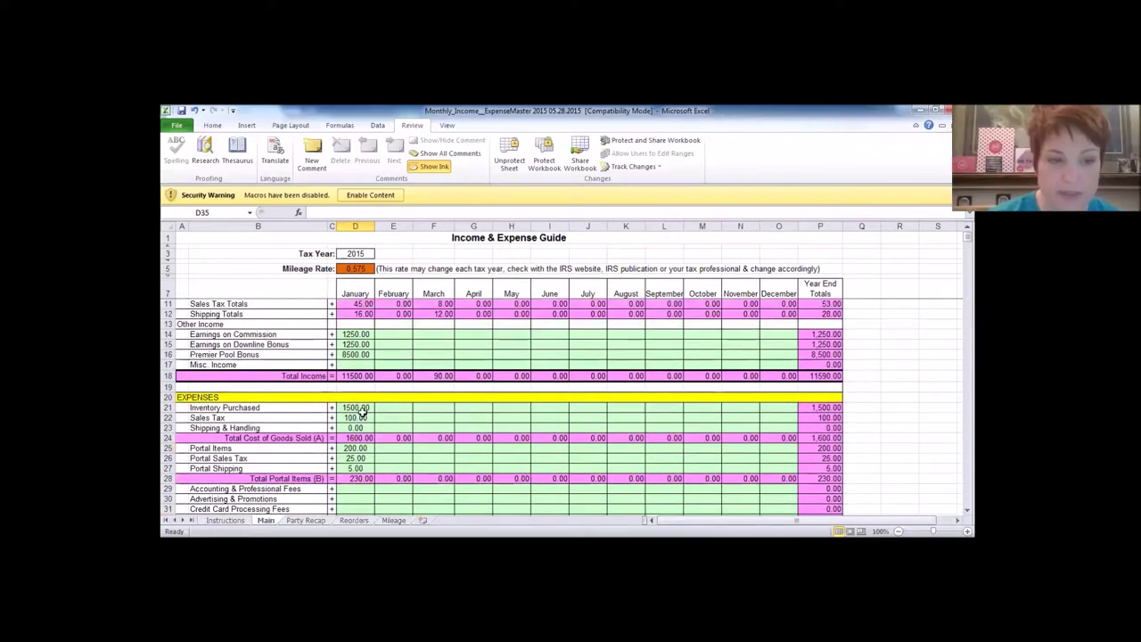
pyautogui.click(363, 407)
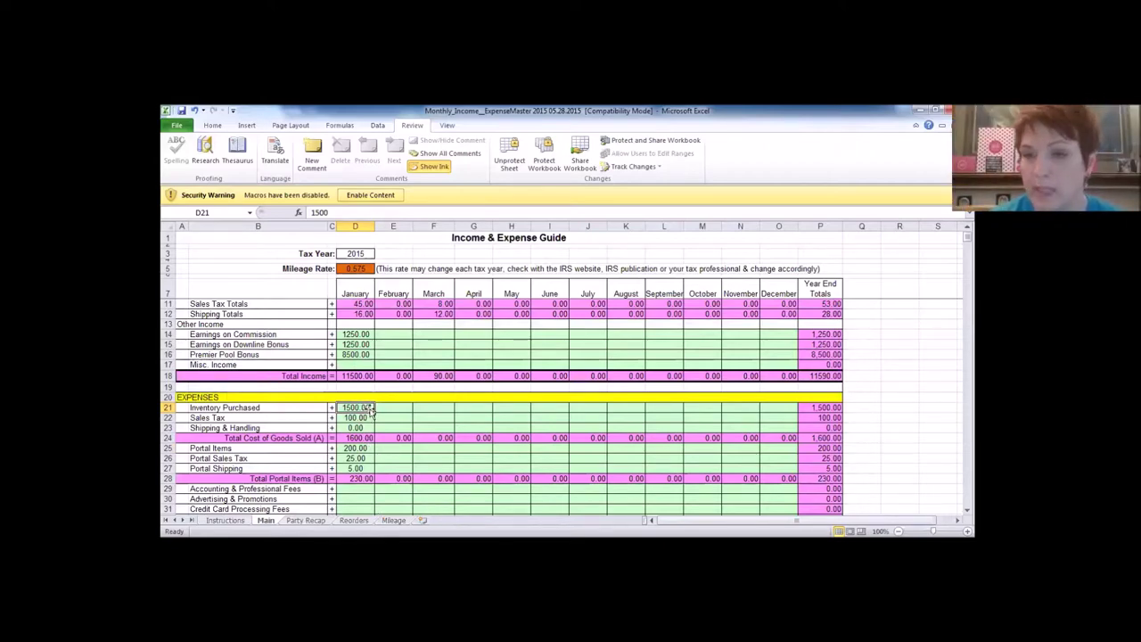
pyautogui.scroll(-1, 370, 409)
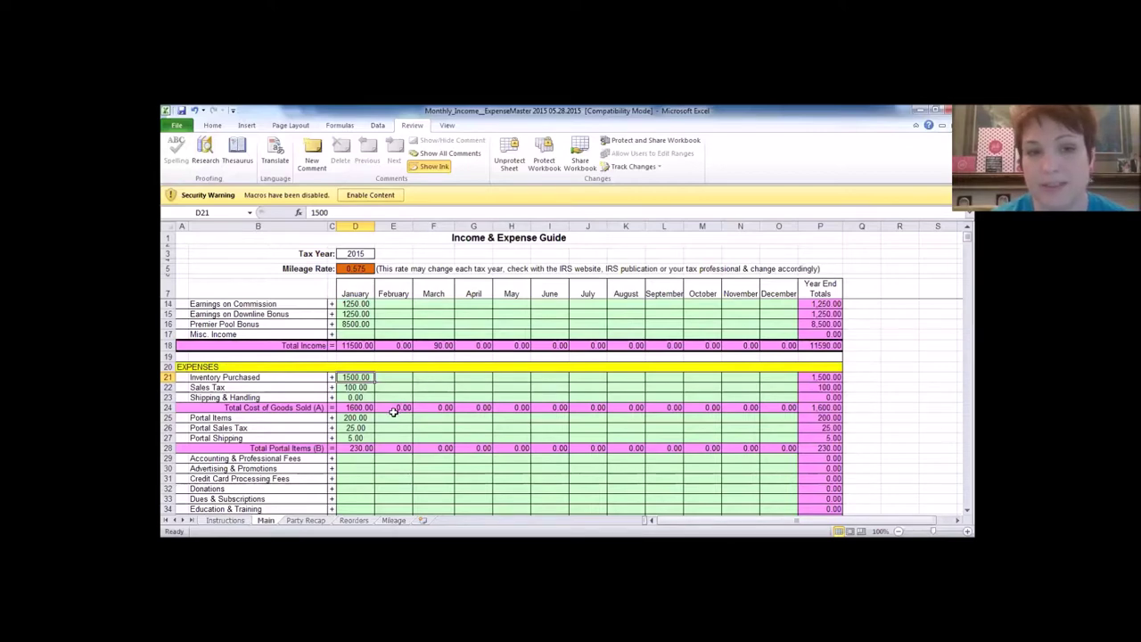
# Step: Review January's other expense rows again from Donations down to Entertainment and Insurance
pyautogui.scroll(-2, 388, 409)
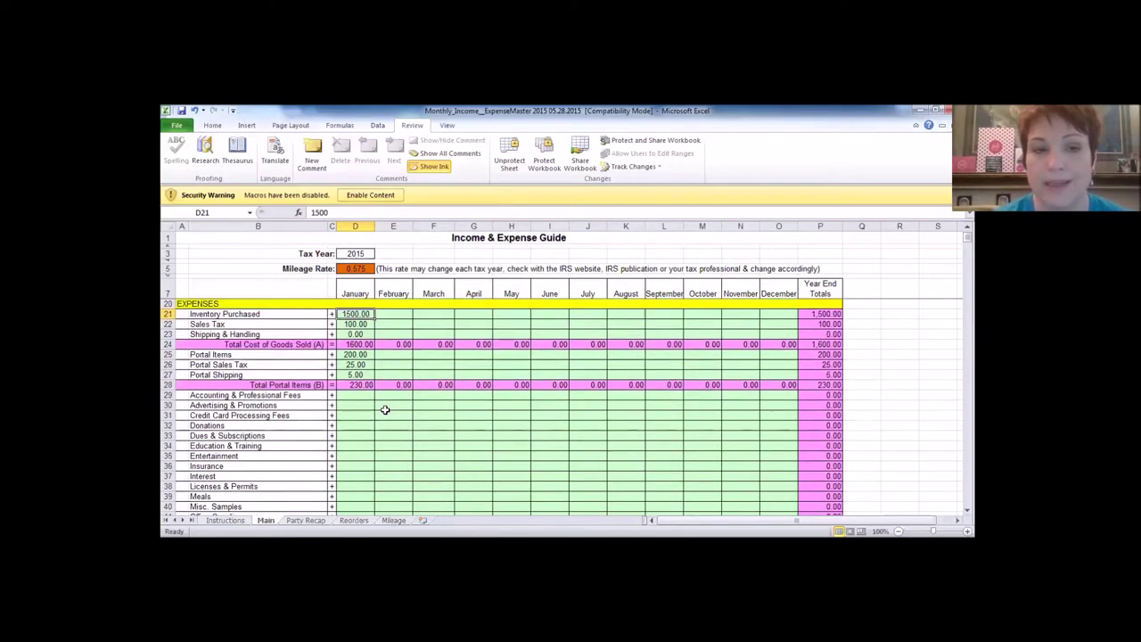
pyautogui.scroll(1, 385, 409)
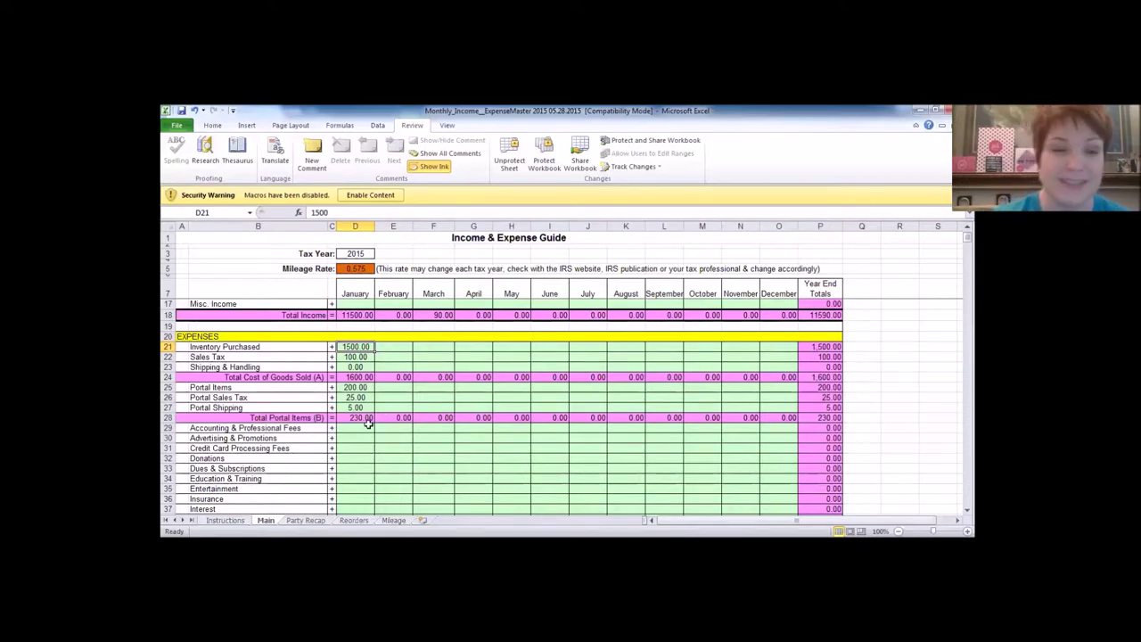
pyautogui.click(357, 455)
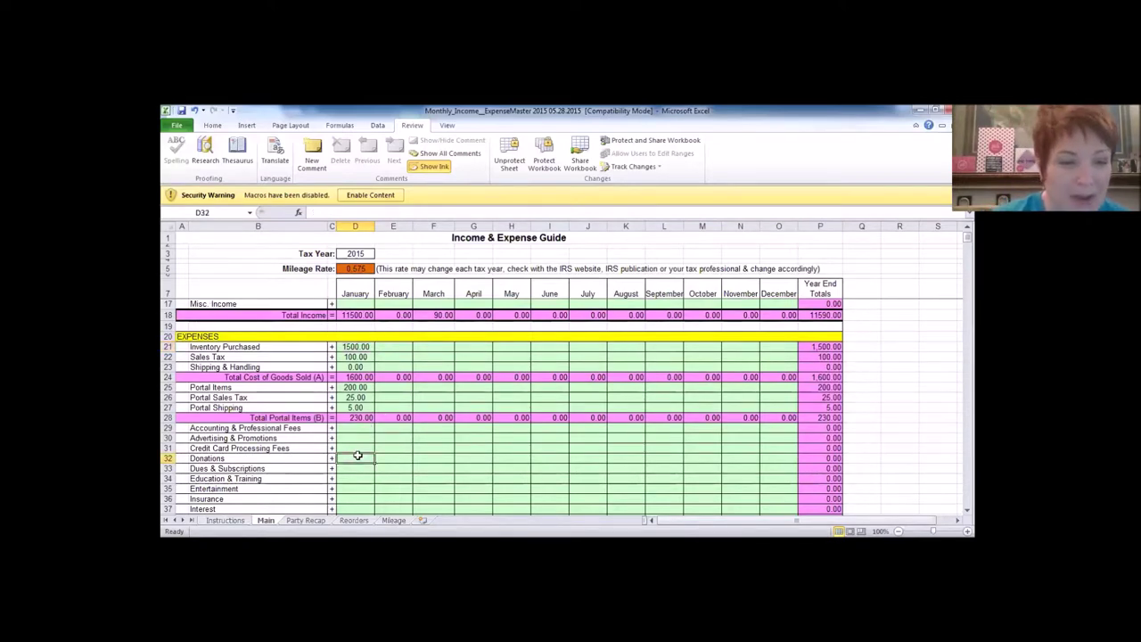
pyautogui.scroll(-2, 357, 455)
pyautogui.click(354, 416)
pyautogui.click(356, 426)
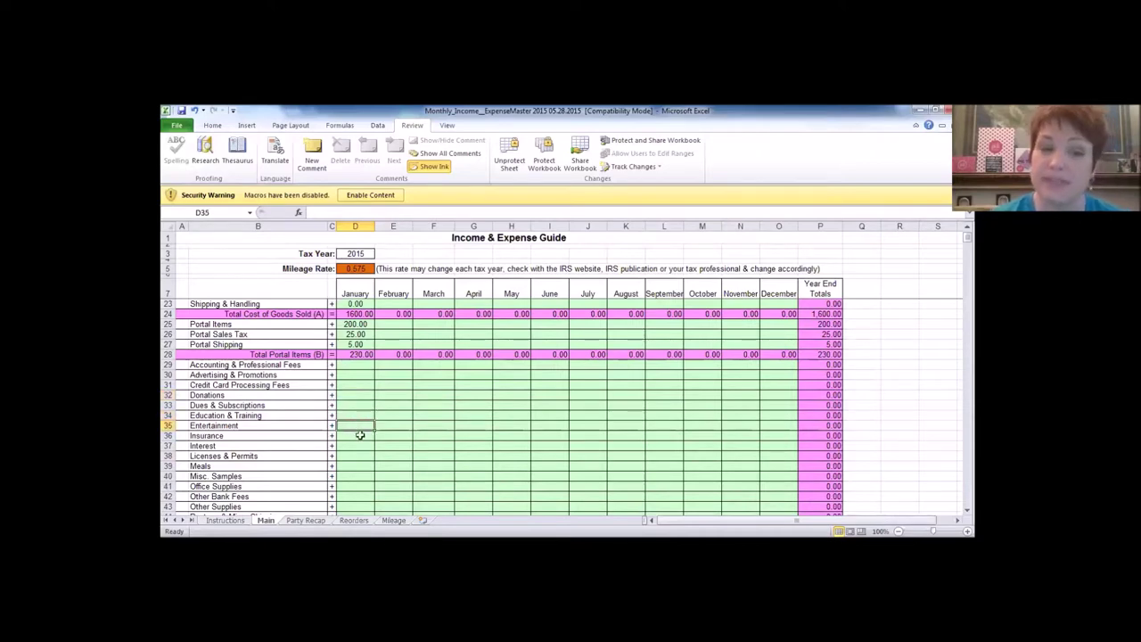
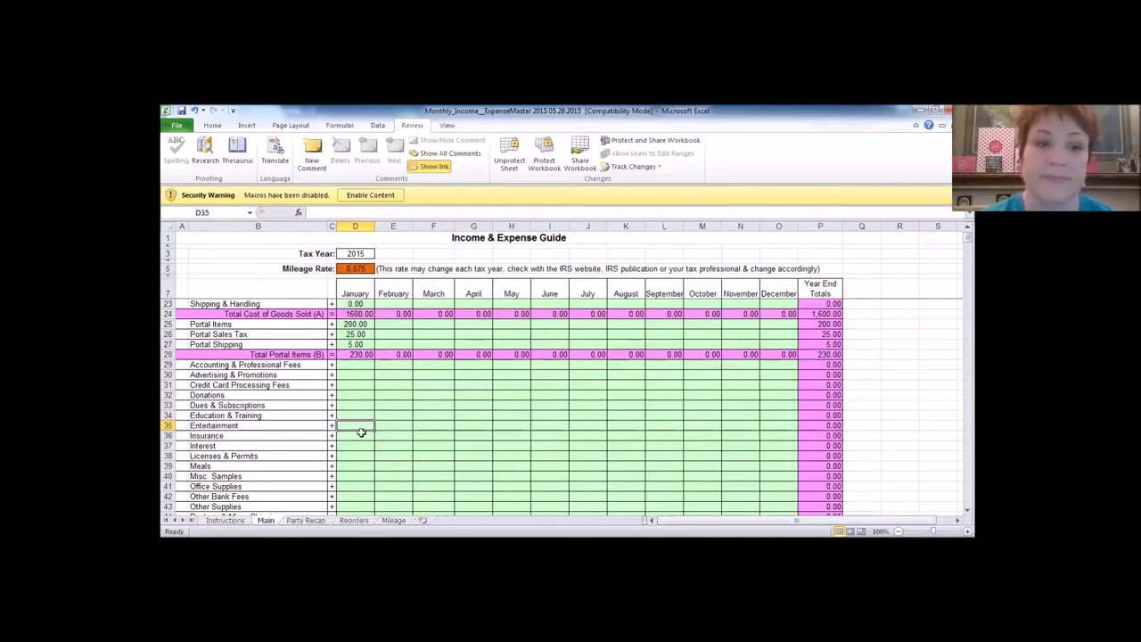
pyautogui.click(362, 433)
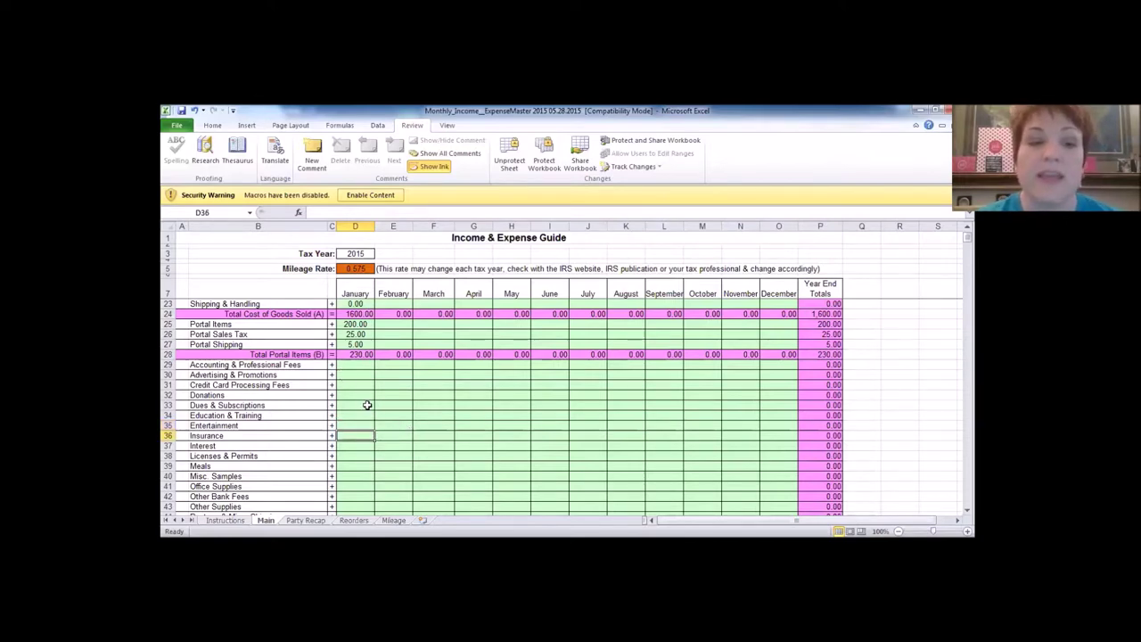
# Step: Look over the remaining expense rows, the net income section and Home Office Expenses, and return to the Insurance row
pyautogui.scroll(-1, 368, 408)
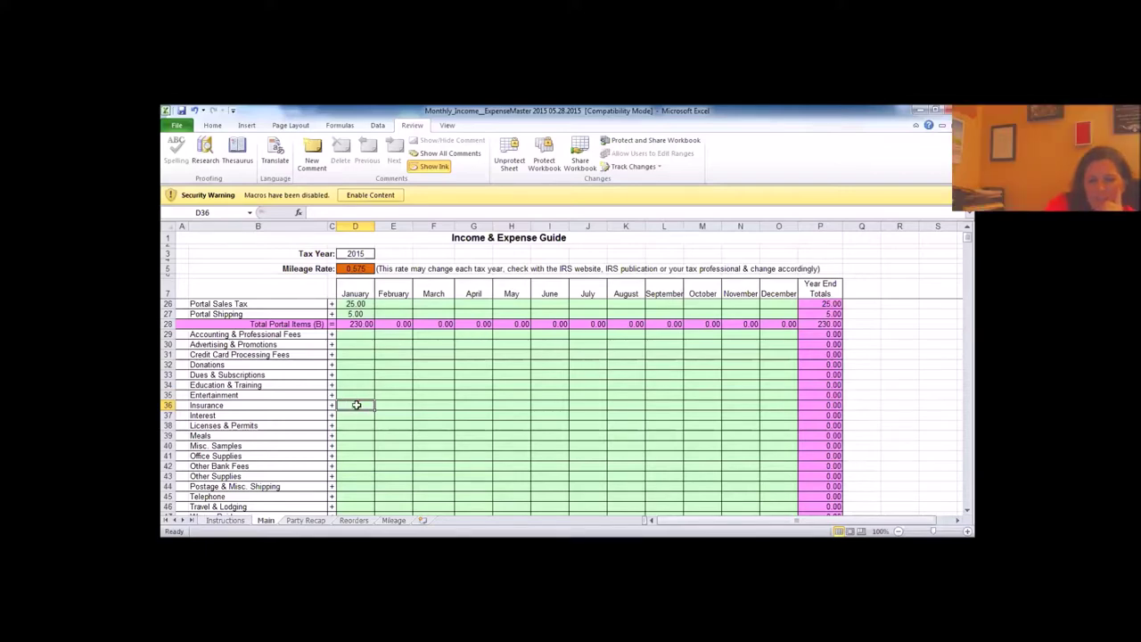
pyautogui.scroll(-9, 355, 405)
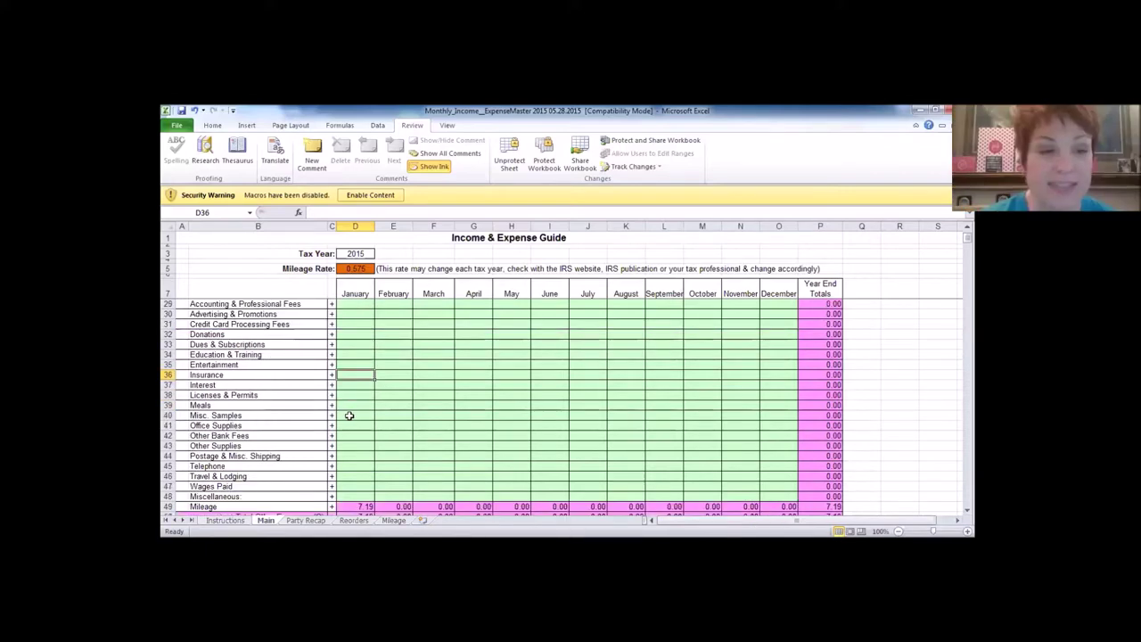
pyautogui.scroll(-2, 232, 345)
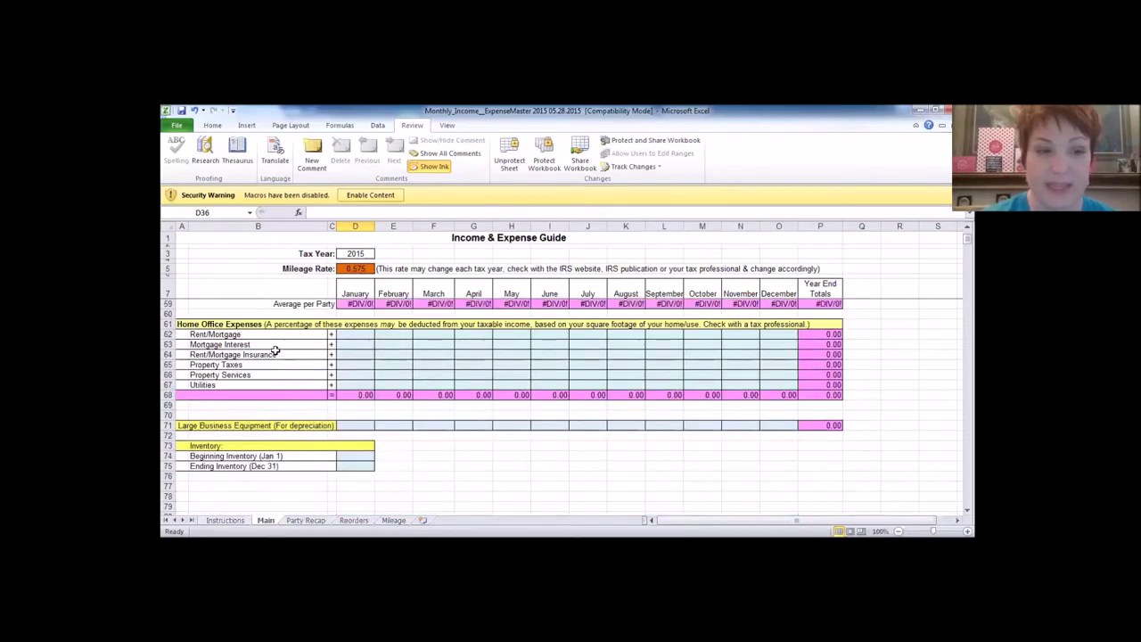
pyautogui.scroll(5, 339, 356)
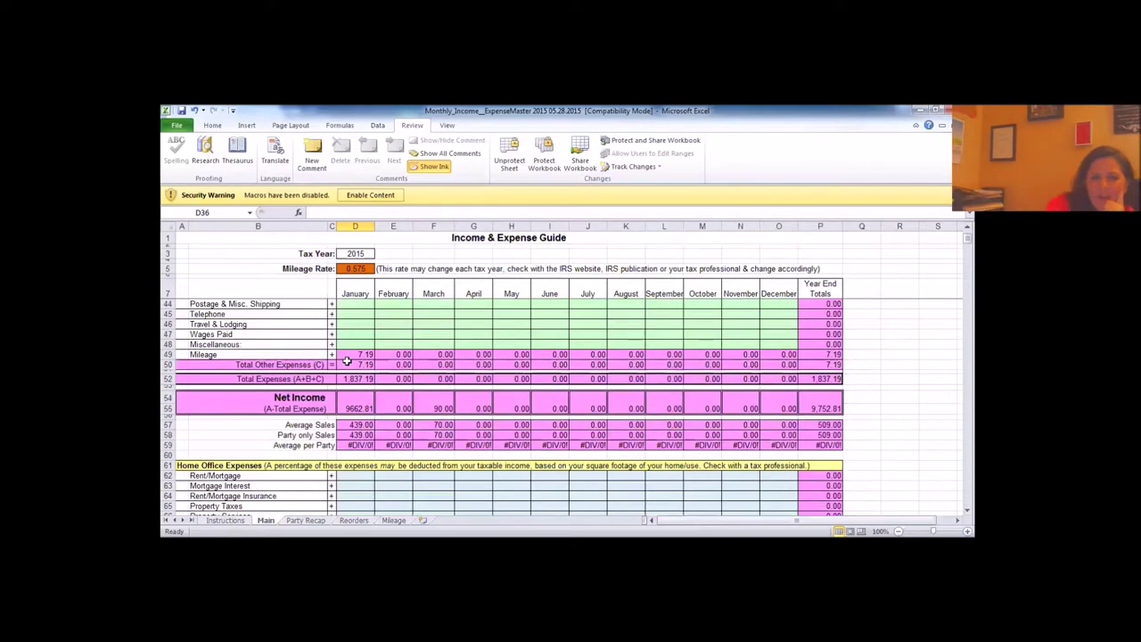
pyautogui.scroll(6, 362, 403)
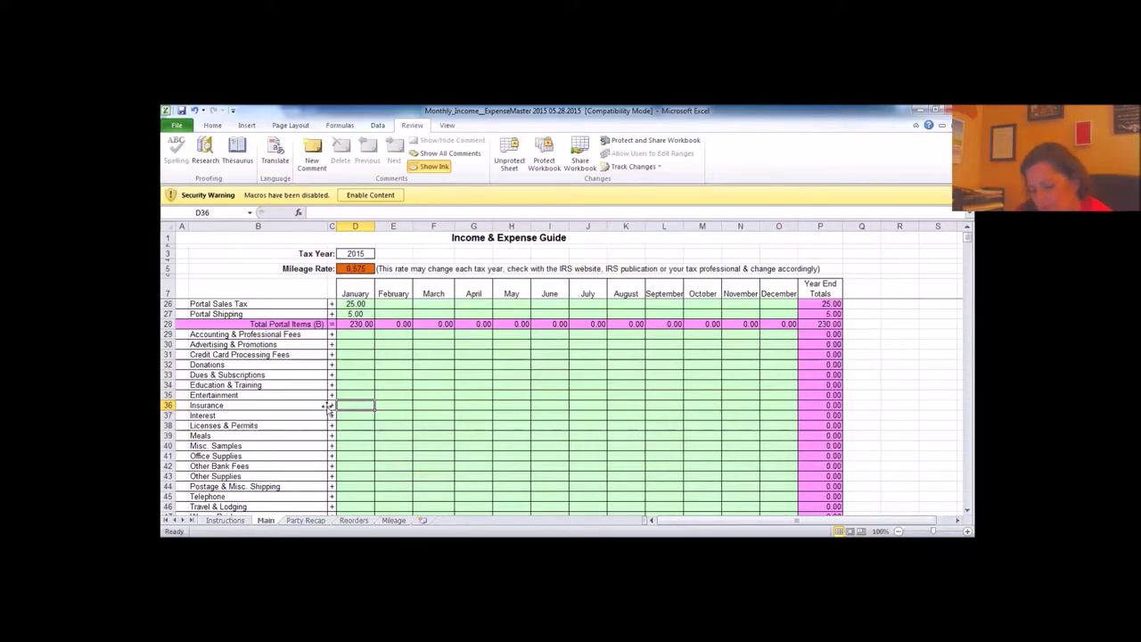
# Step: Review January's Interest, Licenses & Permits and Meals rows, comparing Meals with Entertainment
pyautogui.click(370, 415)
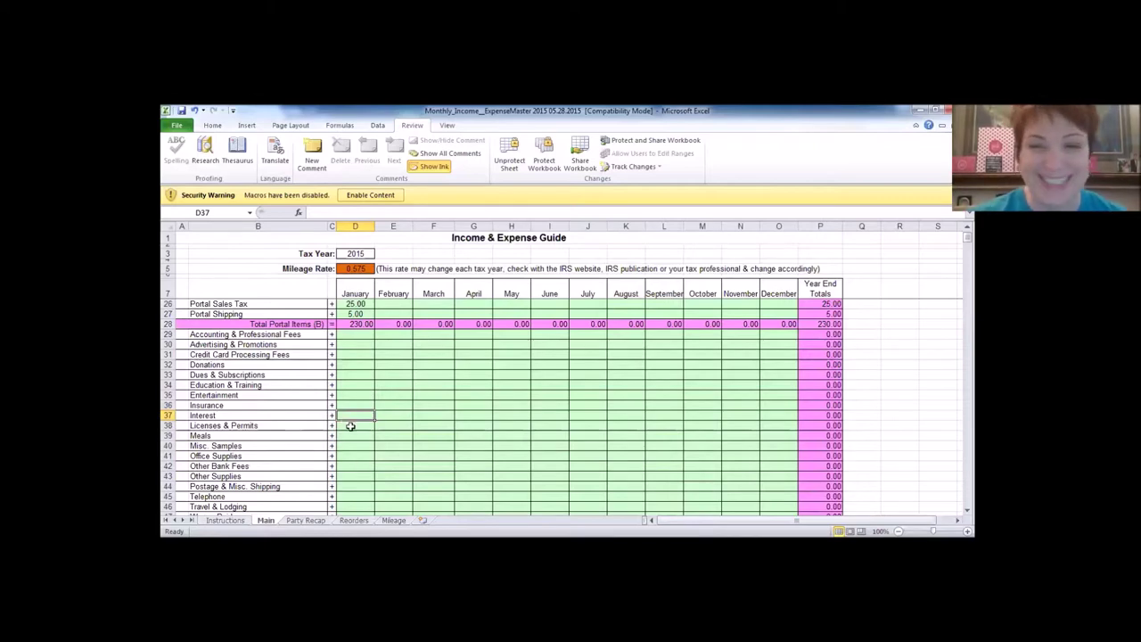
pyautogui.click(349, 426)
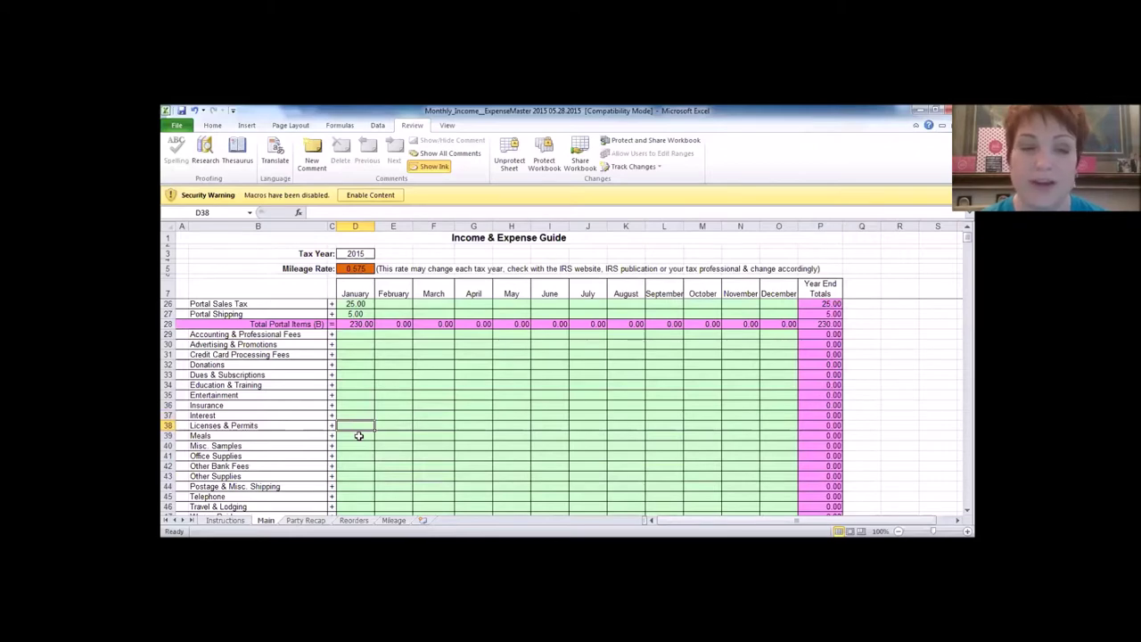
pyautogui.click(358, 435)
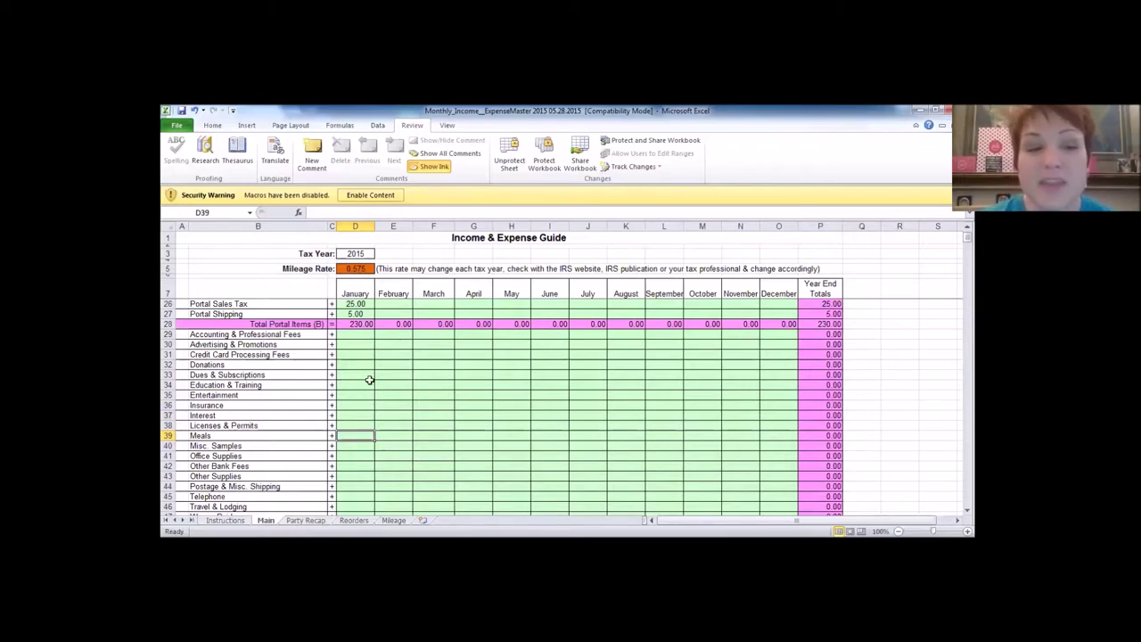
pyautogui.click(369, 395)
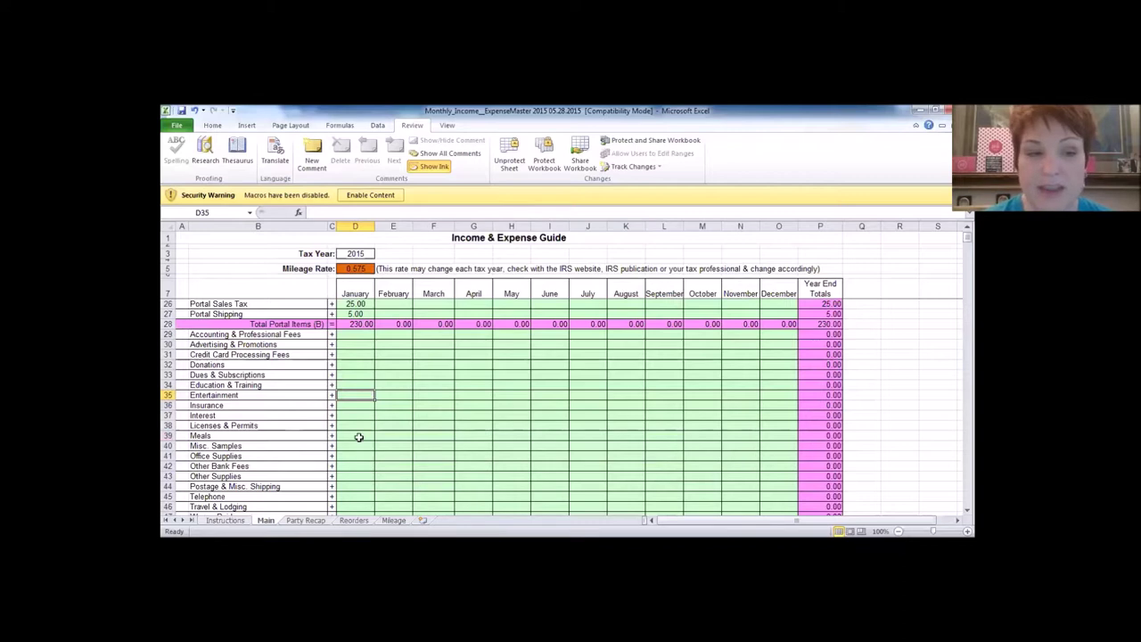
pyautogui.click(357, 434)
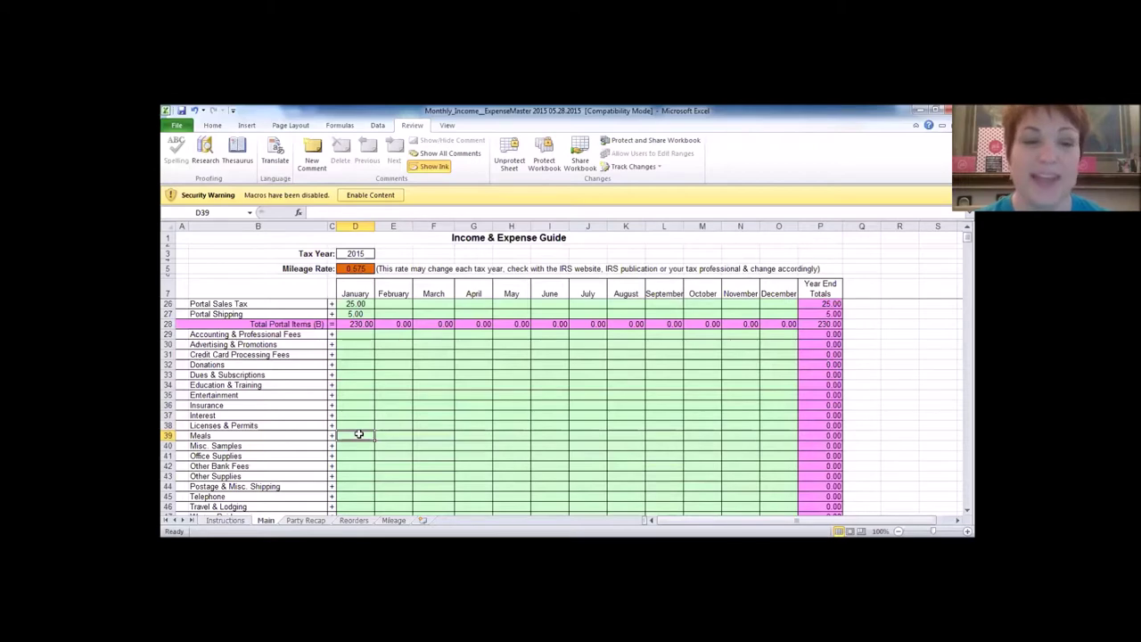
# Step: Review January's expense rows one by one, from Misc. Samples through Postage & Misc. Shipping
pyautogui.click(358, 443)
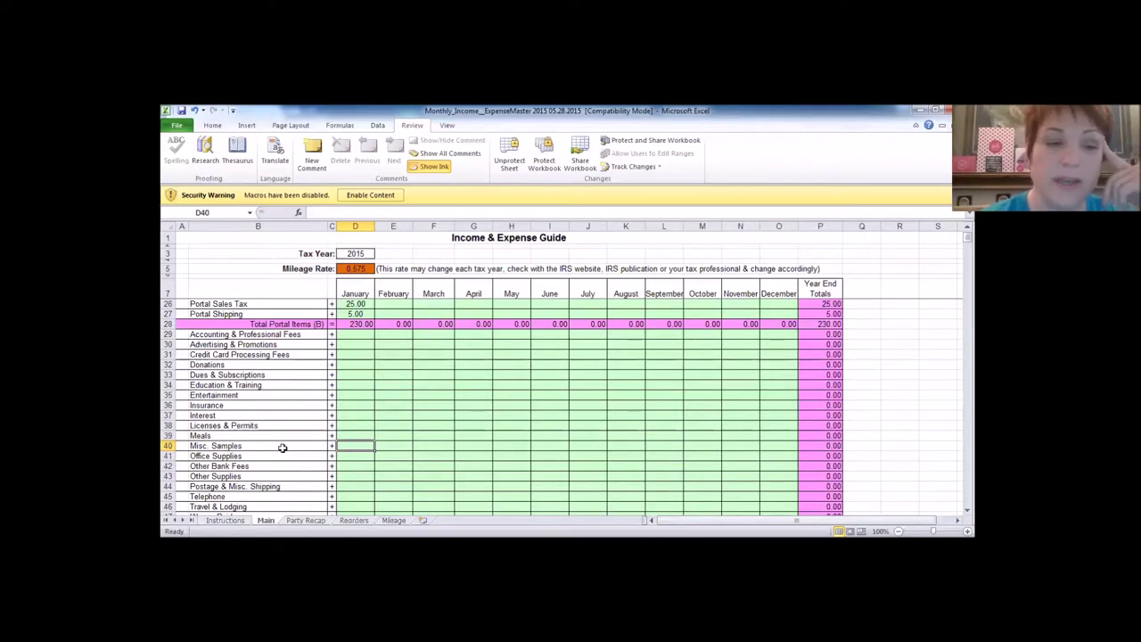
pyautogui.click(364, 457)
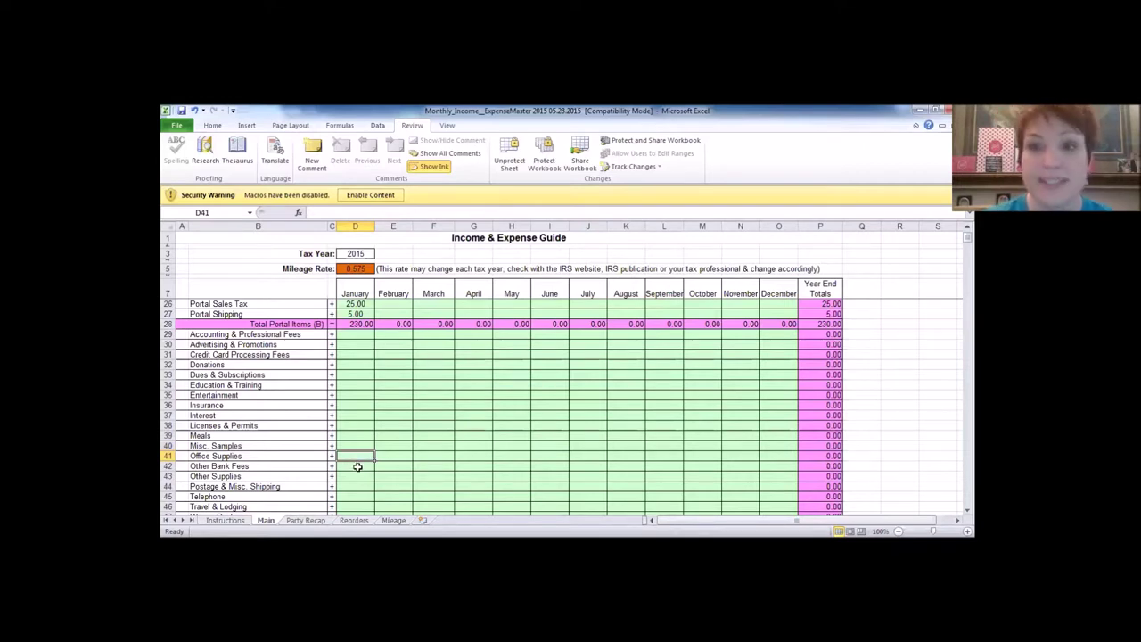
pyautogui.click(356, 465)
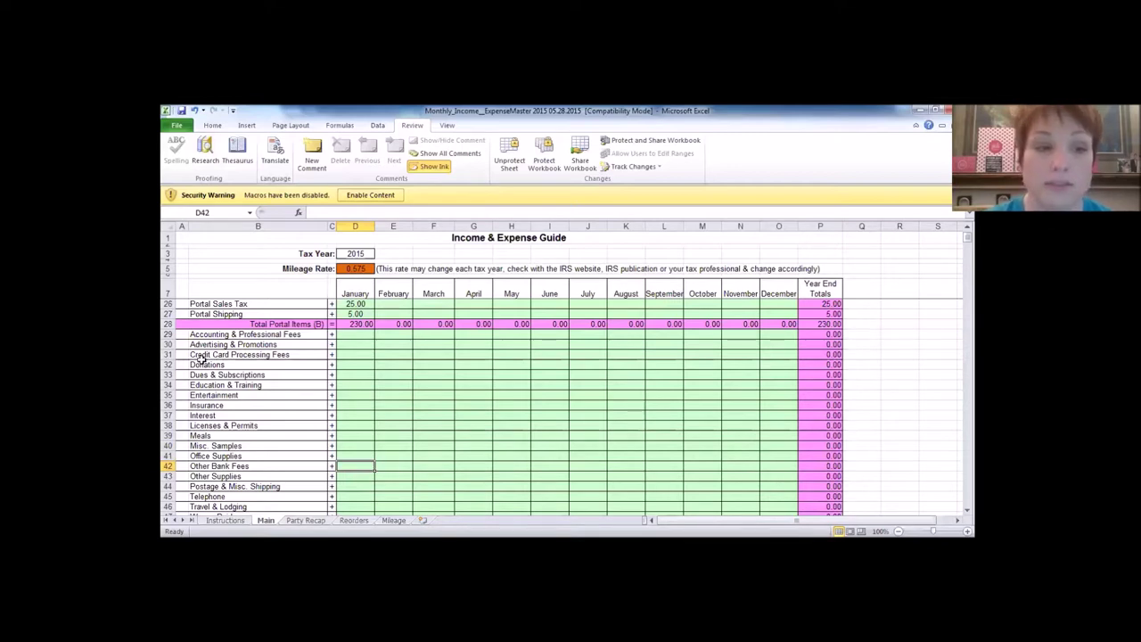
pyautogui.click(361, 476)
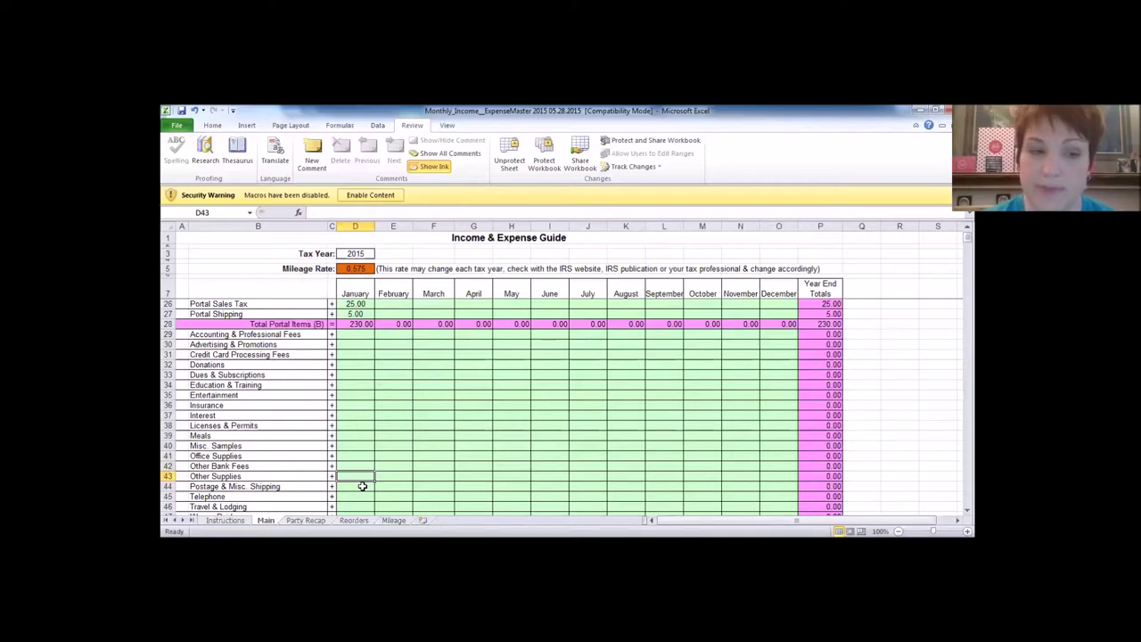
pyautogui.click(362, 485)
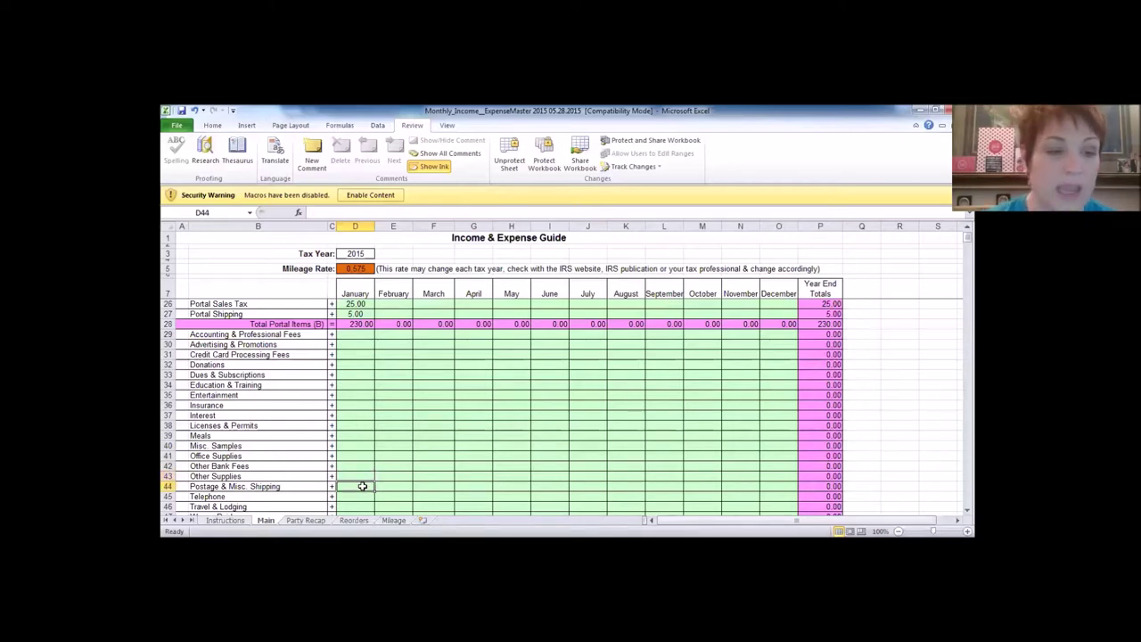
pyautogui.scroll(-2, 362, 486)
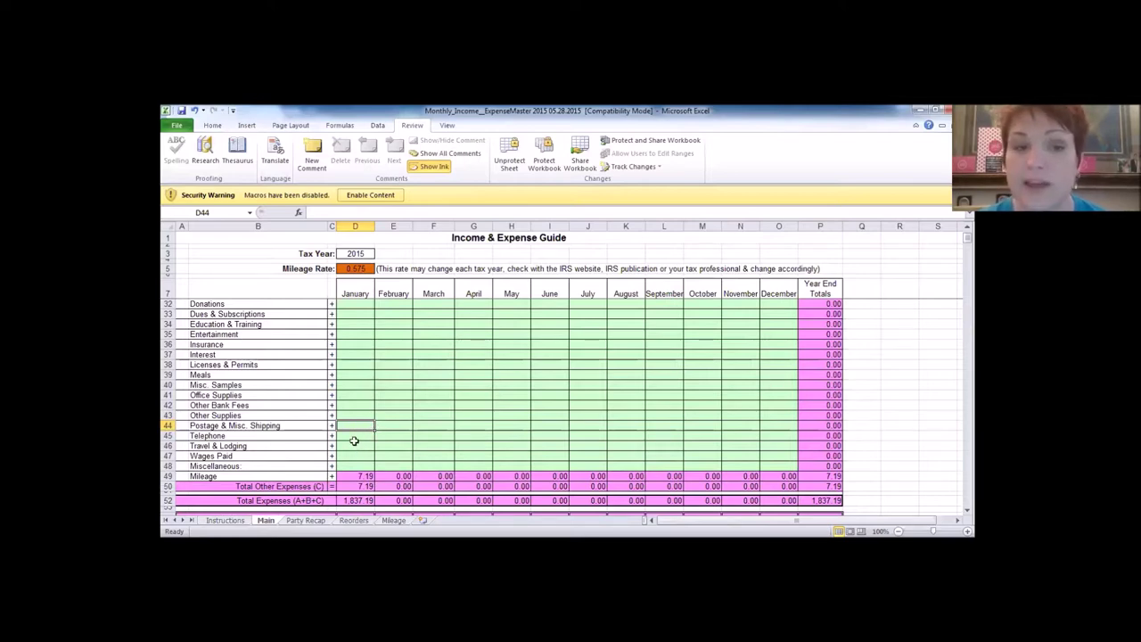
# Step: Revisit January's Office Supplies and Postage & Misc. Shipping rows, and go on to Telephone and Travel & Lodging
pyautogui.click(345, 396)
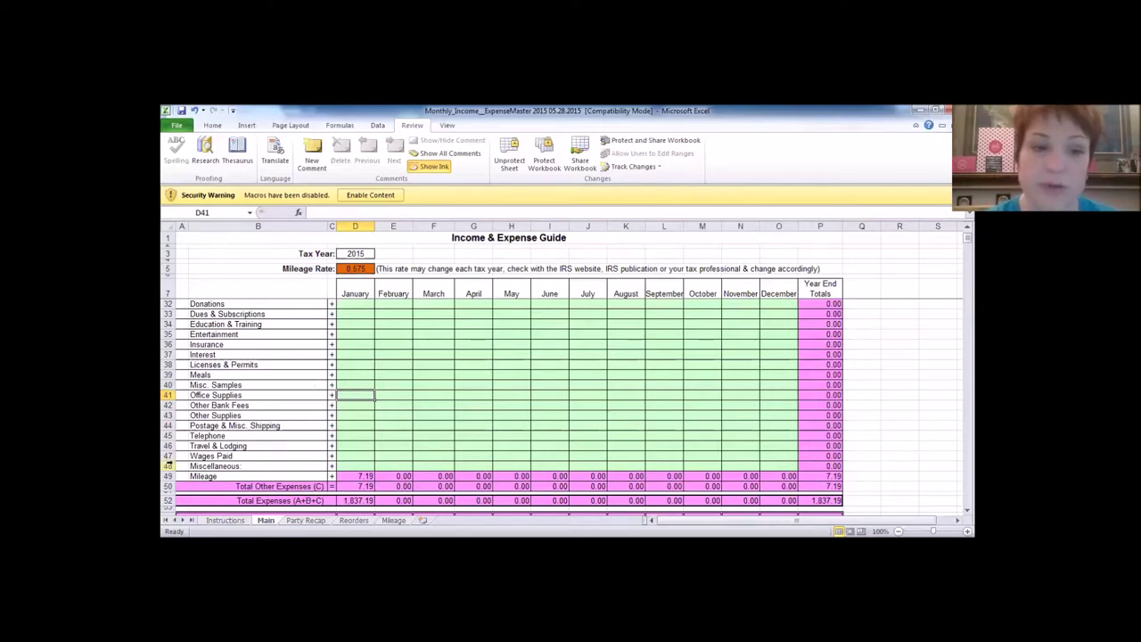
pyautogui.click(357, 426)
pyautogui.click(351, 435)
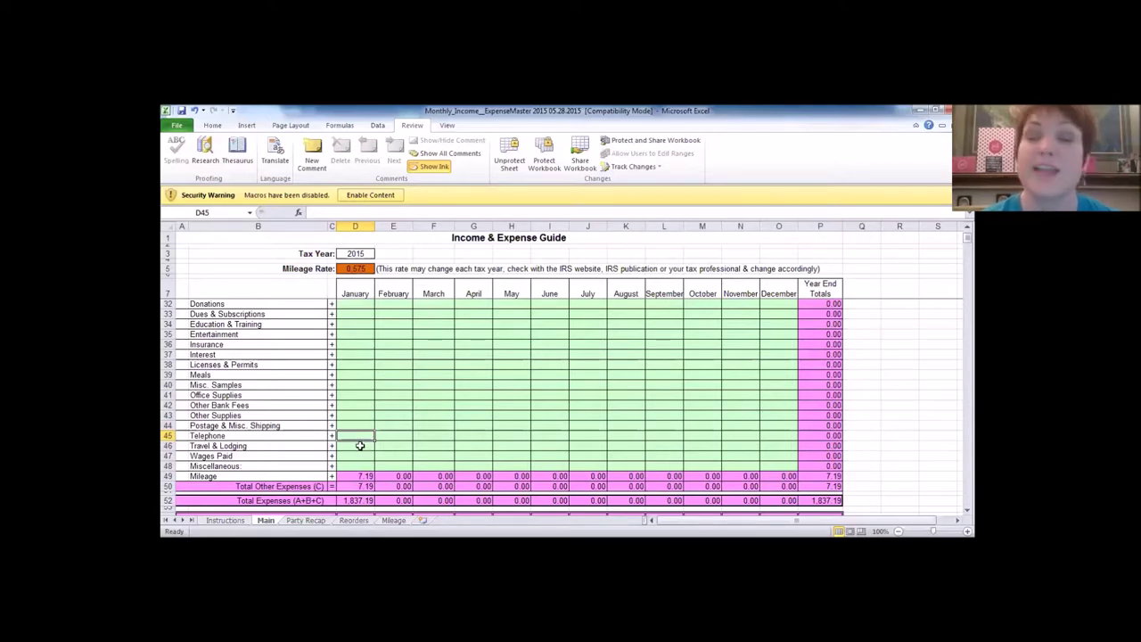
pyautogui.click(359, 445)
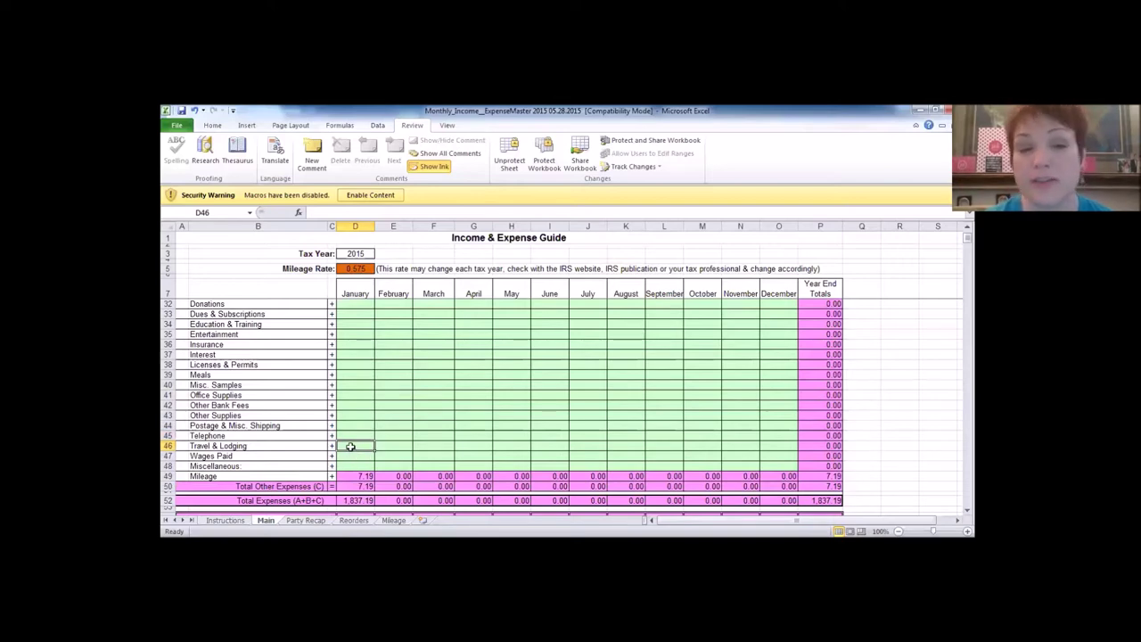
# Step: Try a sample amount of 89 in January's Travel & Lodging row and clear it again
pyautogui.click(364, 432)
pyautogui.click(360, 448)
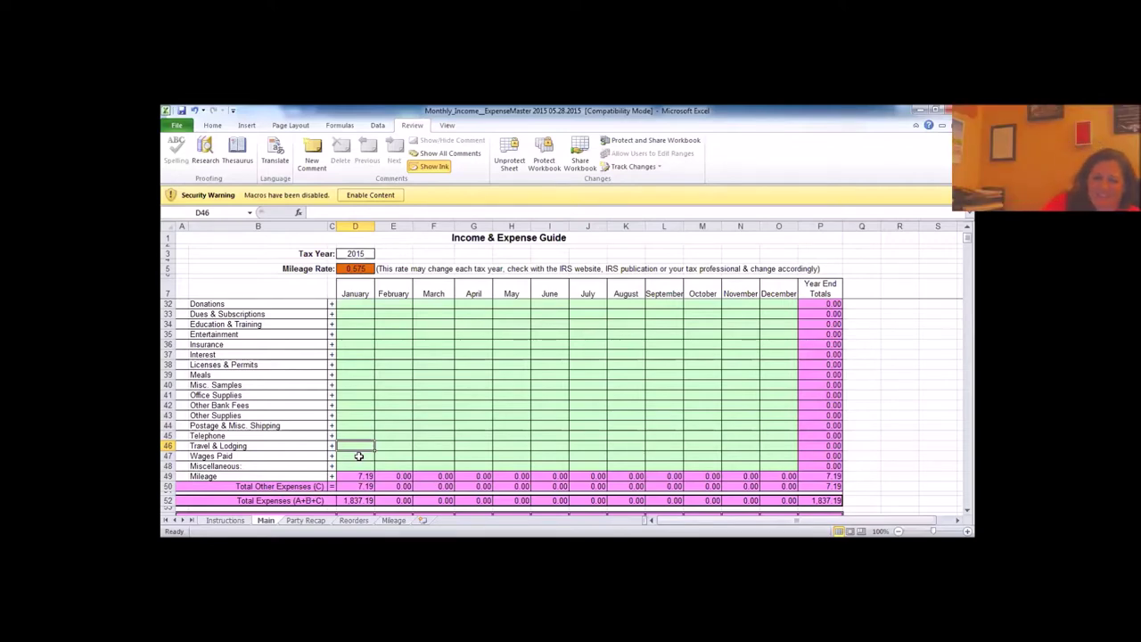
pyautogui.write('89')
pyautogui.press('Return')
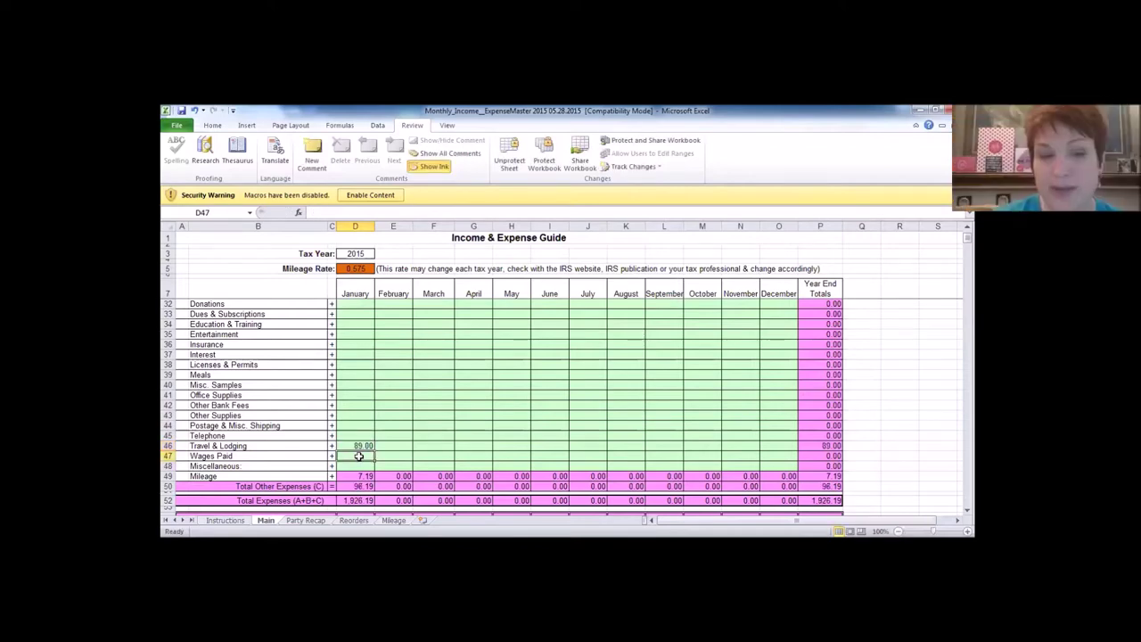
pyautogui.press('Up')
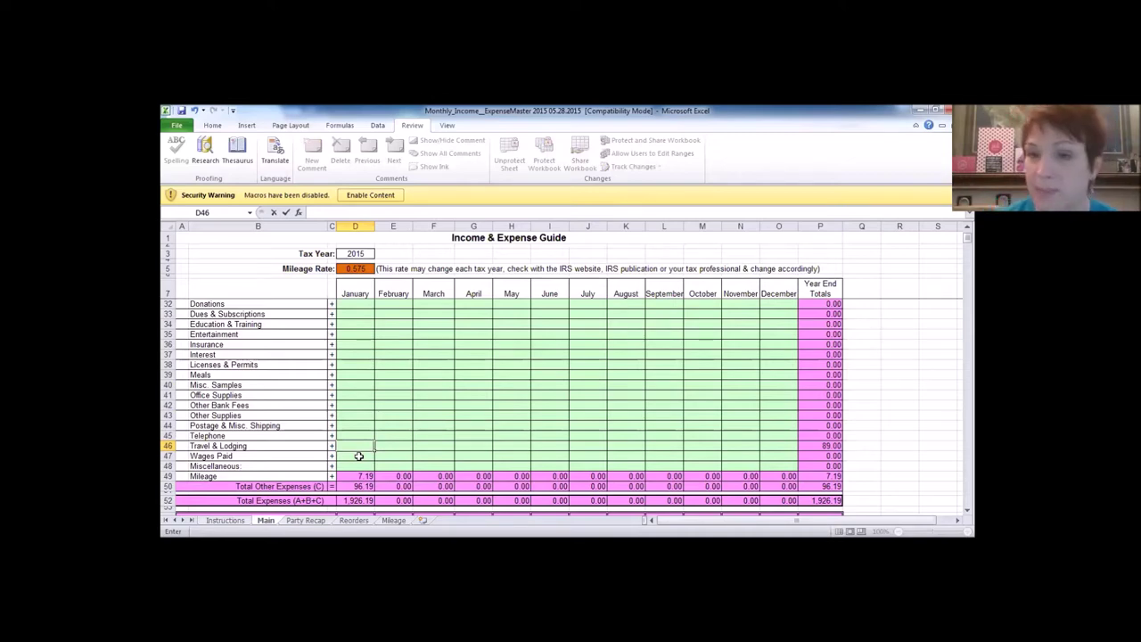
pyautogui.click(359, 456)
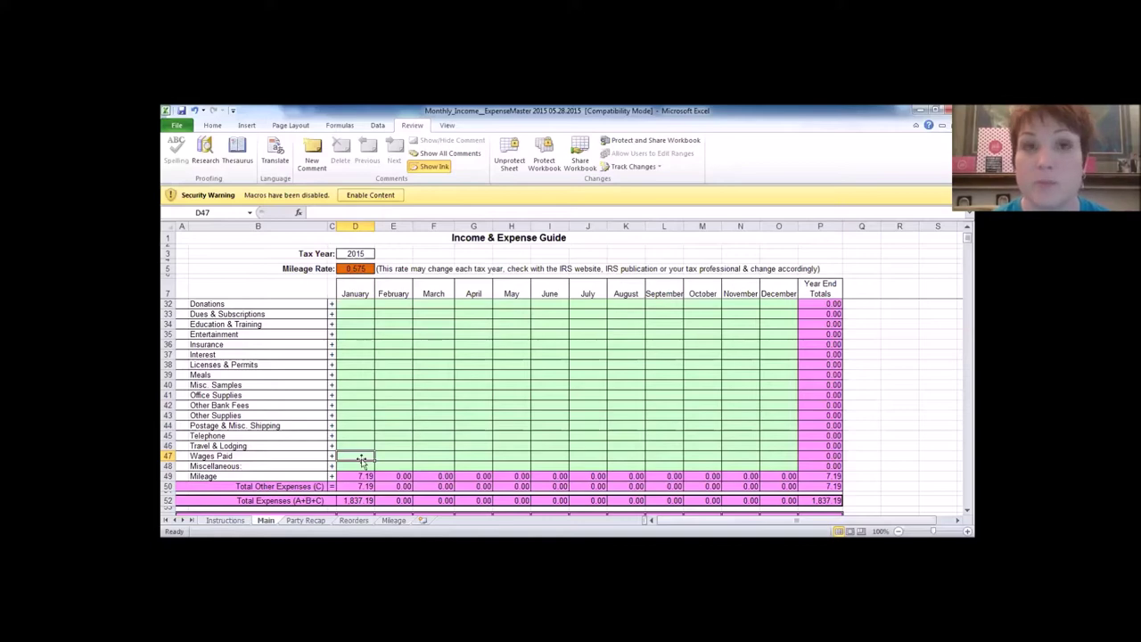
pyautogui.click(366, 465)
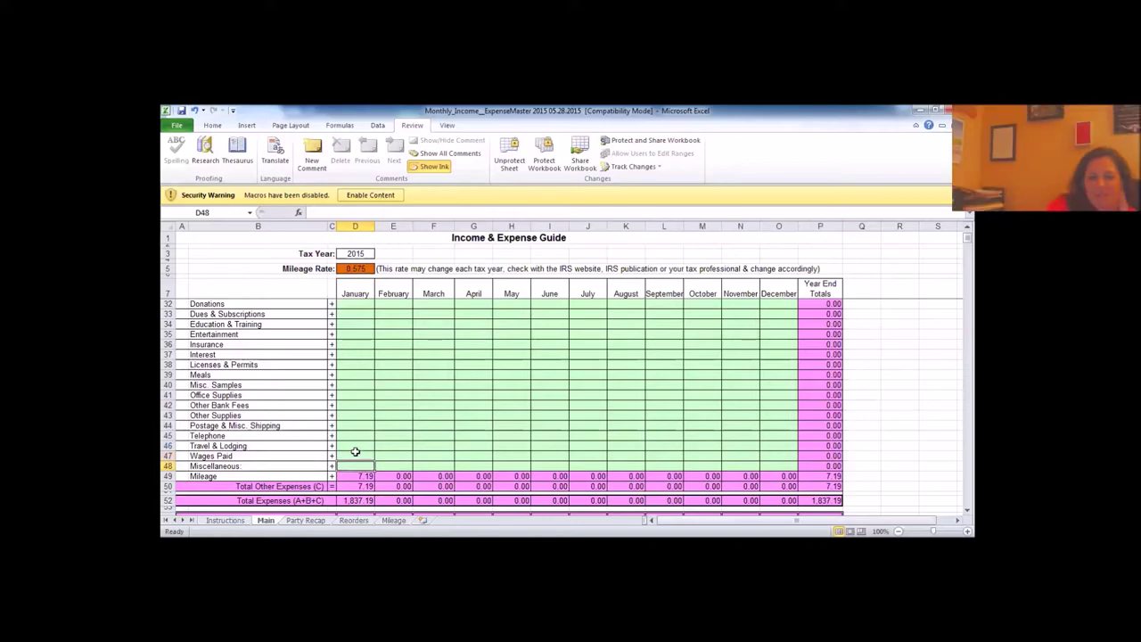
# Step: Enter January's Donations as 20, Dues & Subscriptions as 500 and Education & Training as 53
pyautogui.click(350, 308)
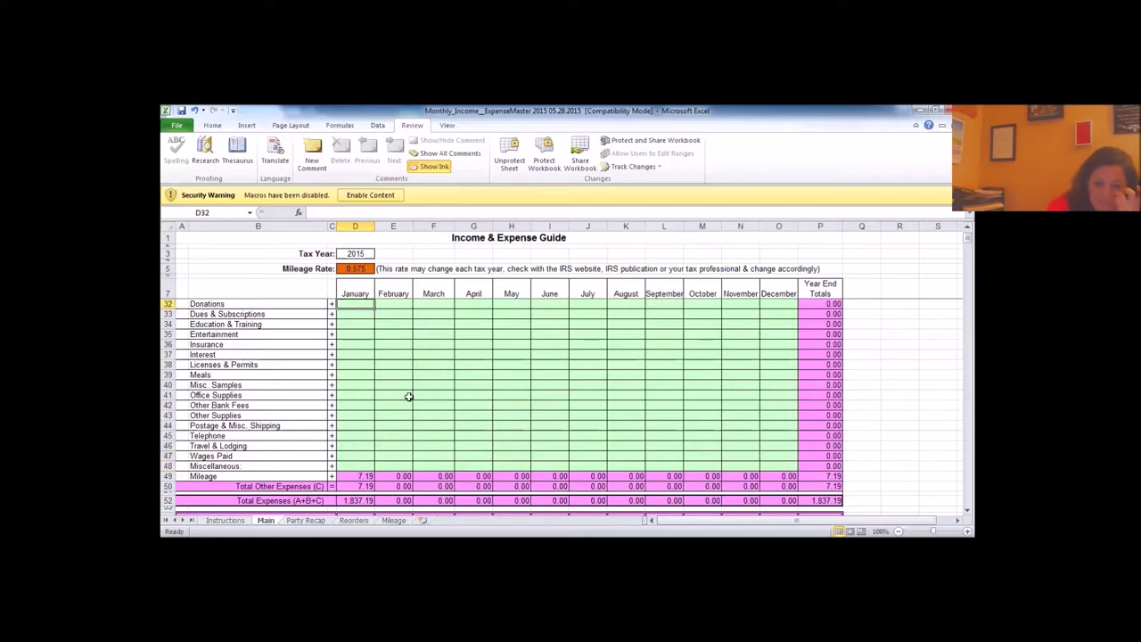
pyautogui.write('20')
pyautogui.press('Return')
pyautogui.write('500')
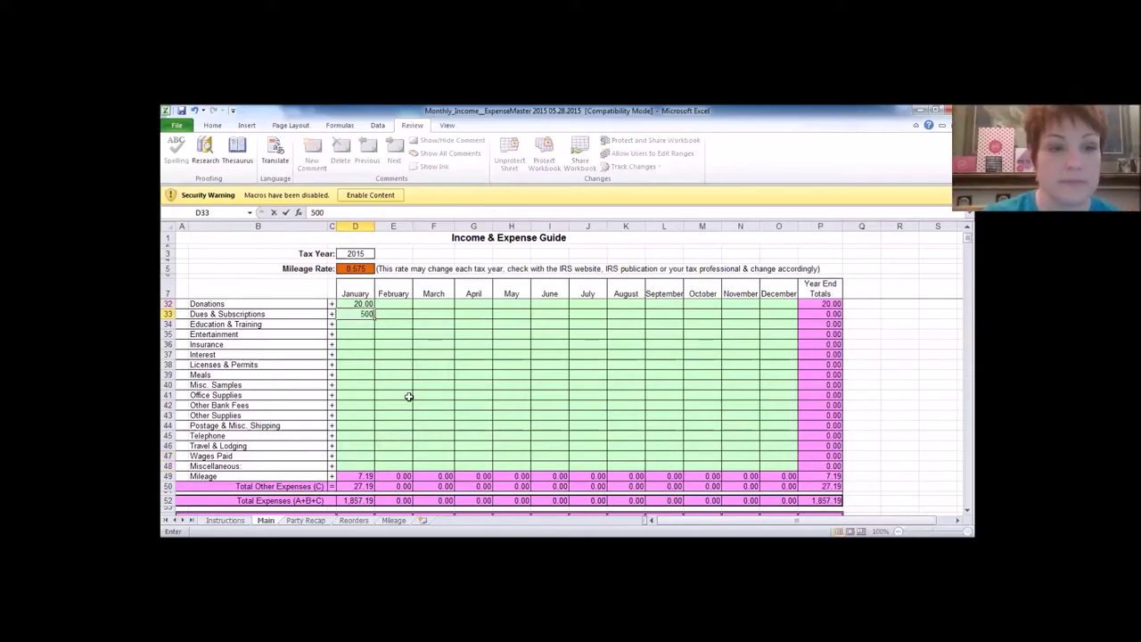
pyautogui.press('Return')
pyautogui.write('53')
pyautogui.press('Return')
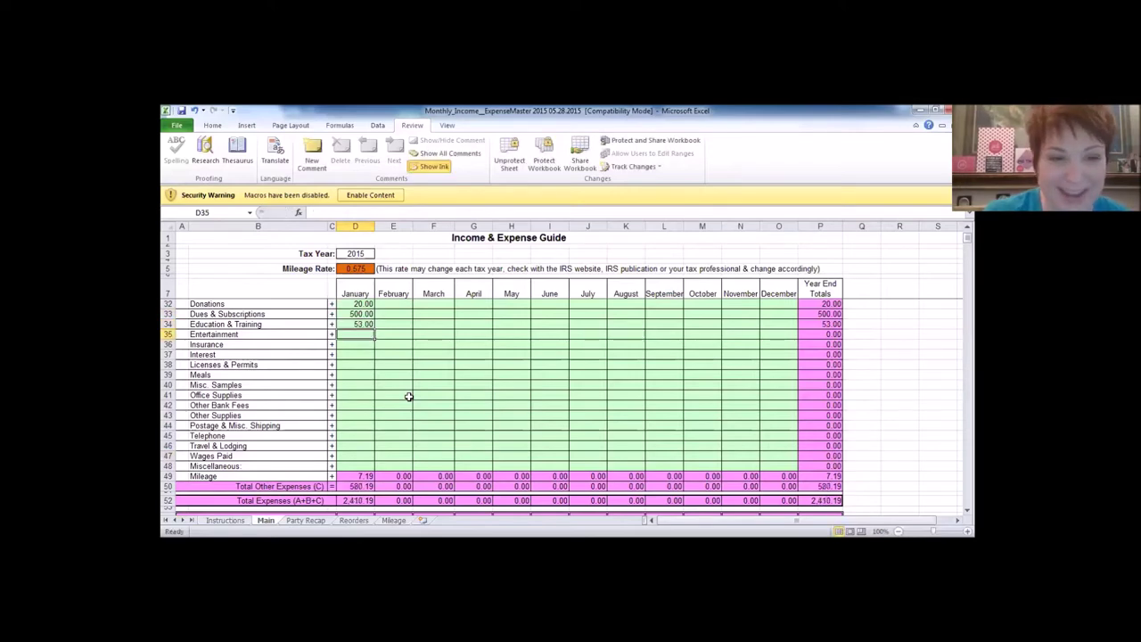
# Step: Enter January's Entertainment as 1000 and Insurance as 50
pyautogui.write('1000')
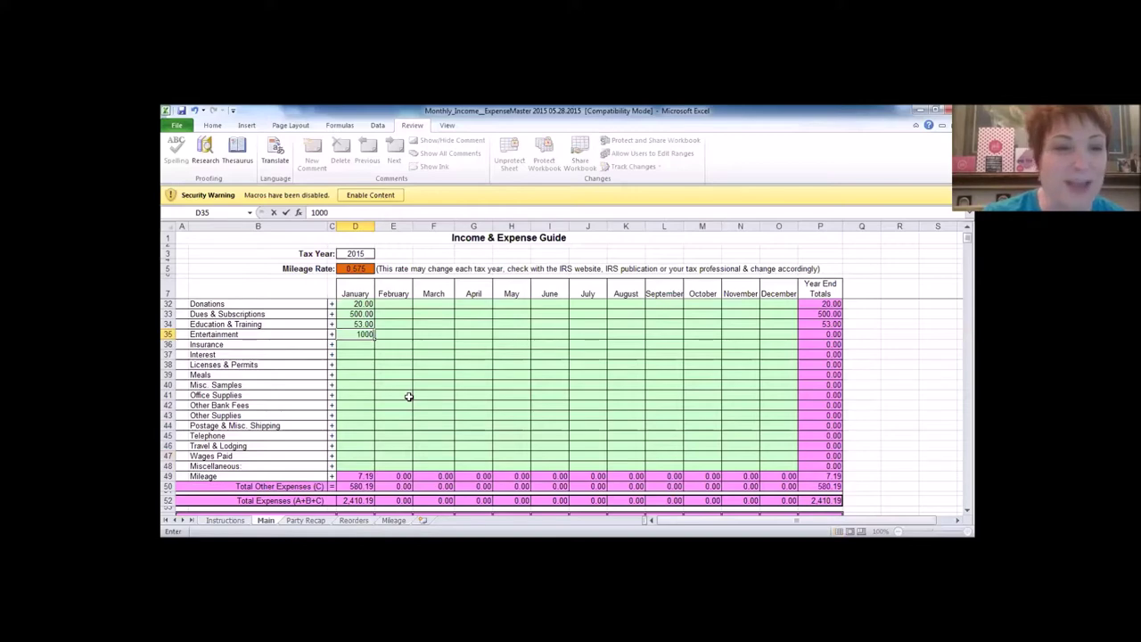
pyautogui.press('Return')
pyautogui.write('50')
pyautogui.press('Return')
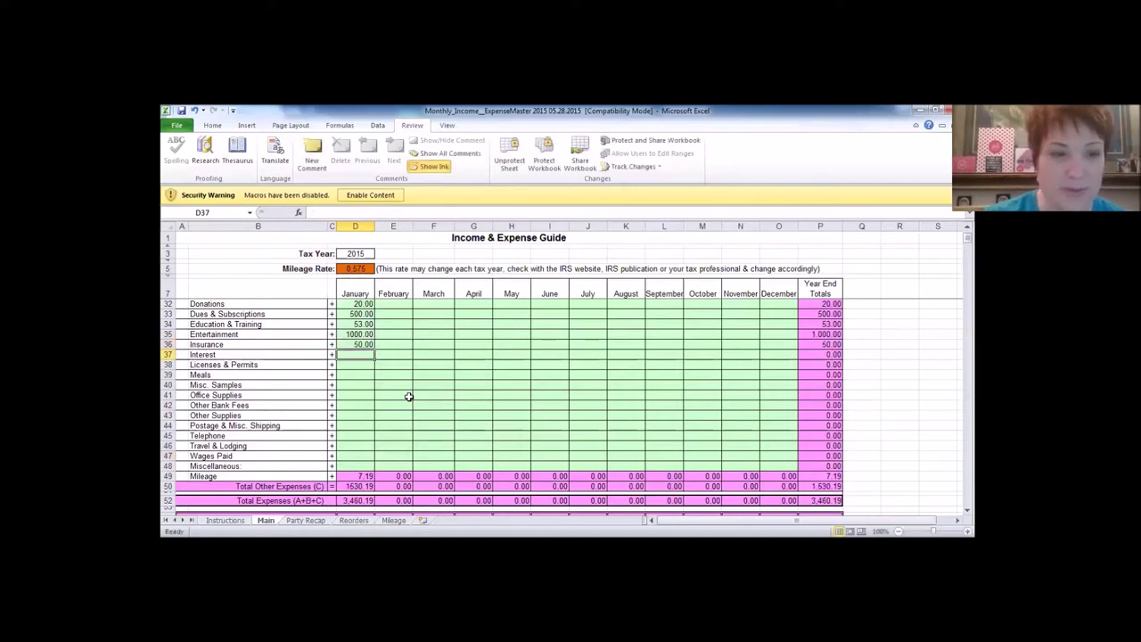
# Step: Enter January's Meals as 800 and Misc. Samples as 20, leaving Interest and Licenses & Permits blank
pyautogui.press('Down')
pyautogui.press('Down')
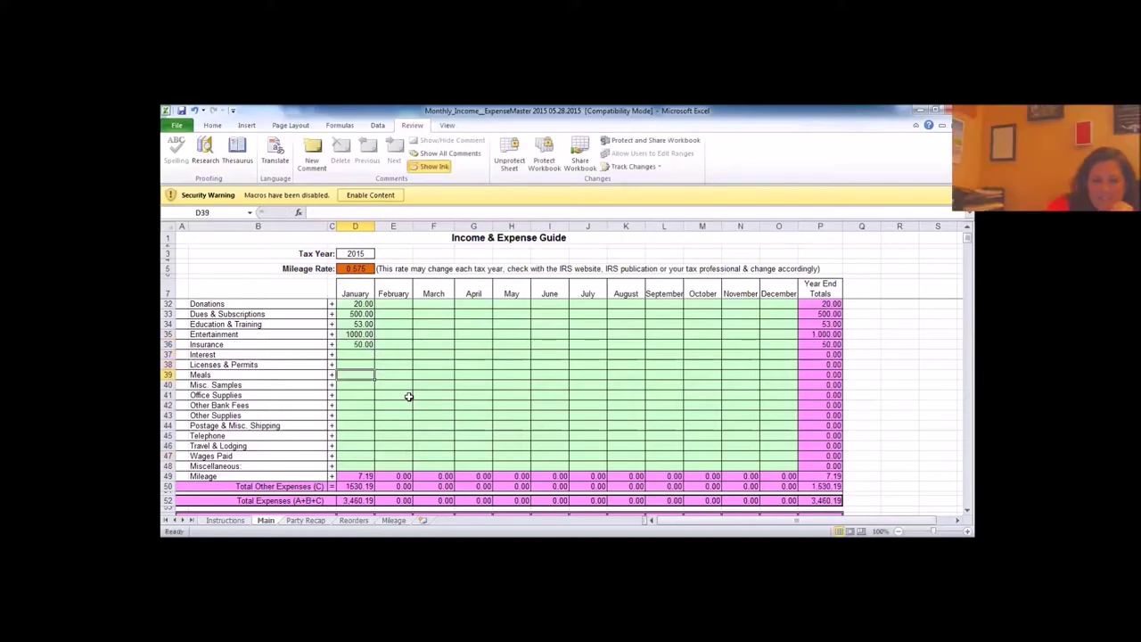
pyautogui.write('800')
pyautogui.press('Return')
pyautogui.write('20')
pyautogui.press('Return')
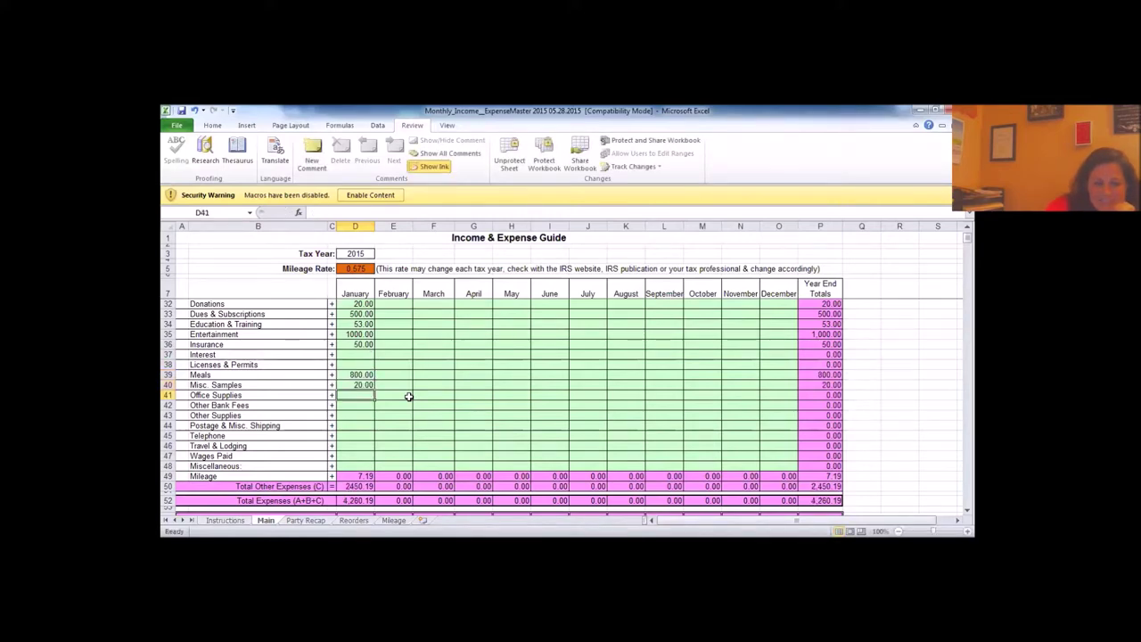
# Step: Enter January's Office Supplies as 800 and Telephone as 700, skipping the three rows between them
pyautogui.write('800')
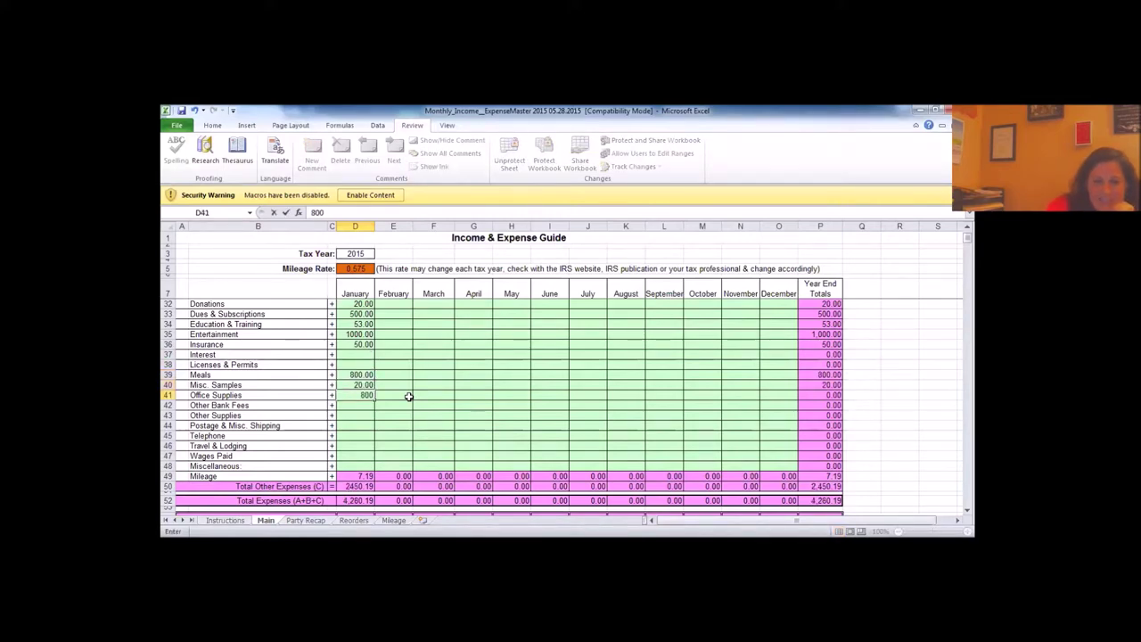
pyautogui.press('Return')
pyautogui.press('Return')
pyautogui.press('Return')
pyautogui.press('Return')
pyautogui.write('700')
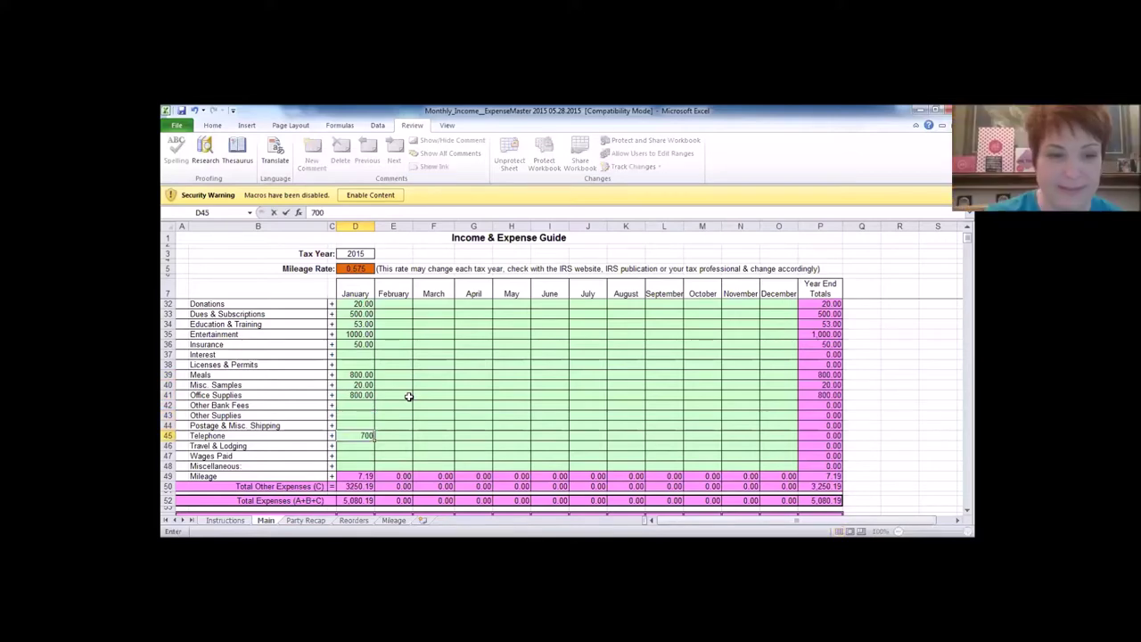
pyautogui.press('Return')
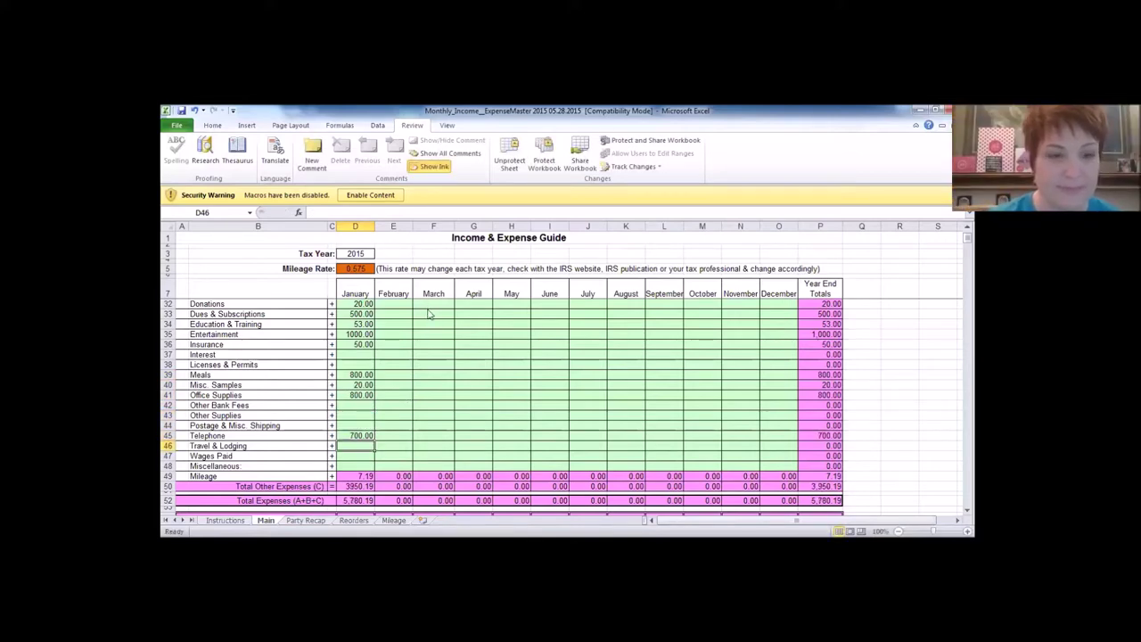
# Step: Enter January's Miscellaneous expense as 800 and go to its Total Other Expenses (C) cell
pyautogui.click(365, 464)
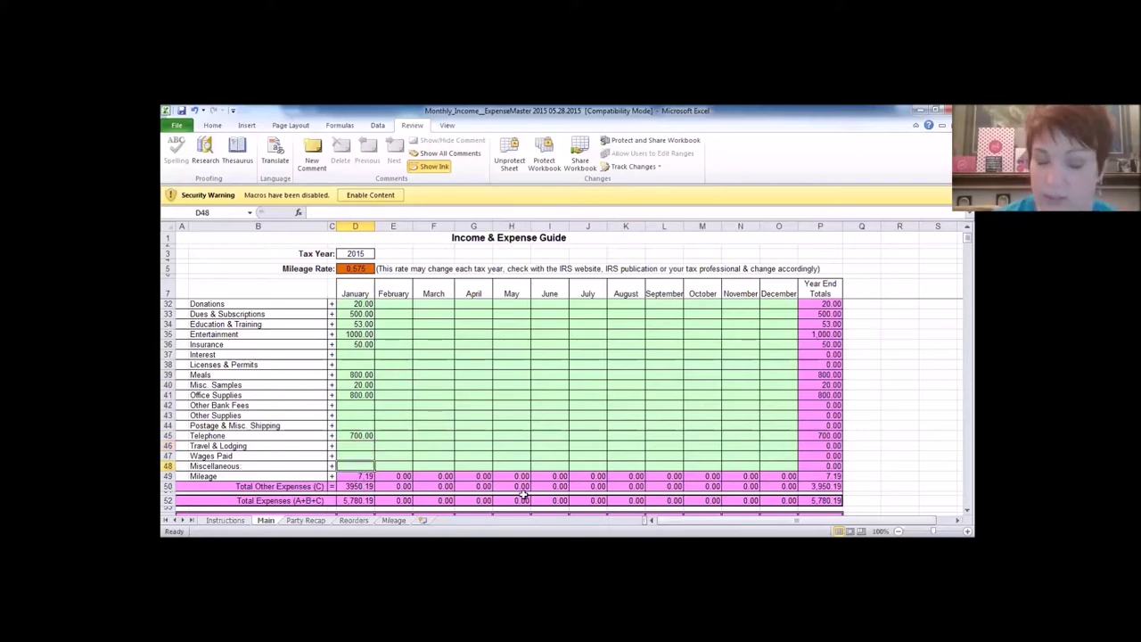
pyautogui.write('800')
pyautogui.press('Return')
pyautogui.press('Down')
pyautogui.press('Down')
pyautogui.press('Up')
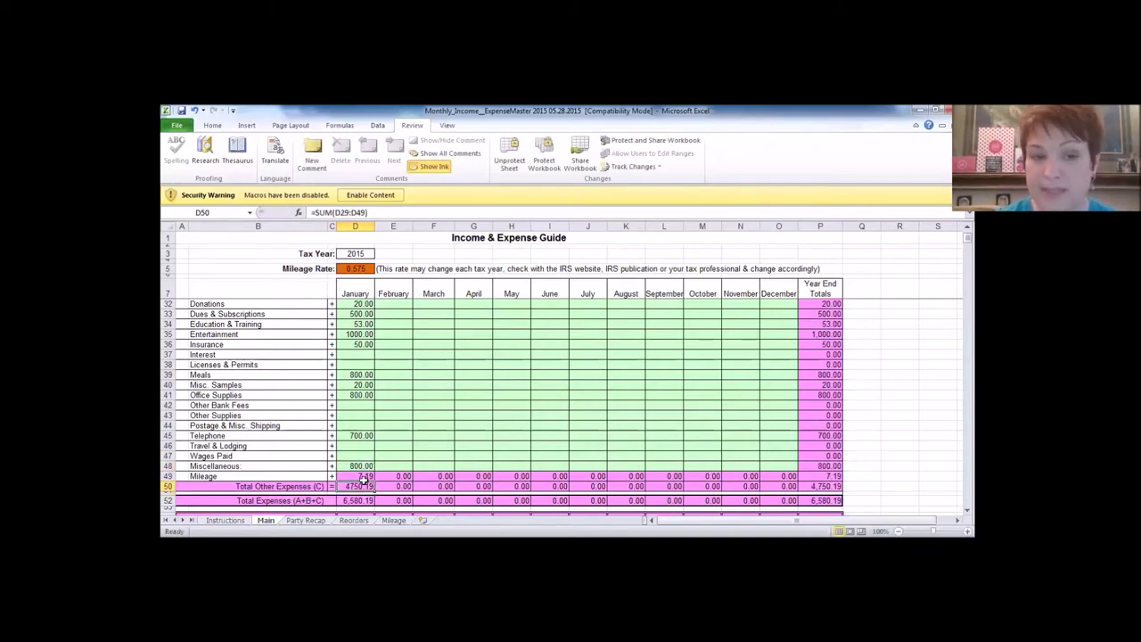
# Step: Inspect January's Total Cost of Goods Sold (A) and Total Portal Items (B) labels and formulas
pyautogui.scroll(4, 316, 397)
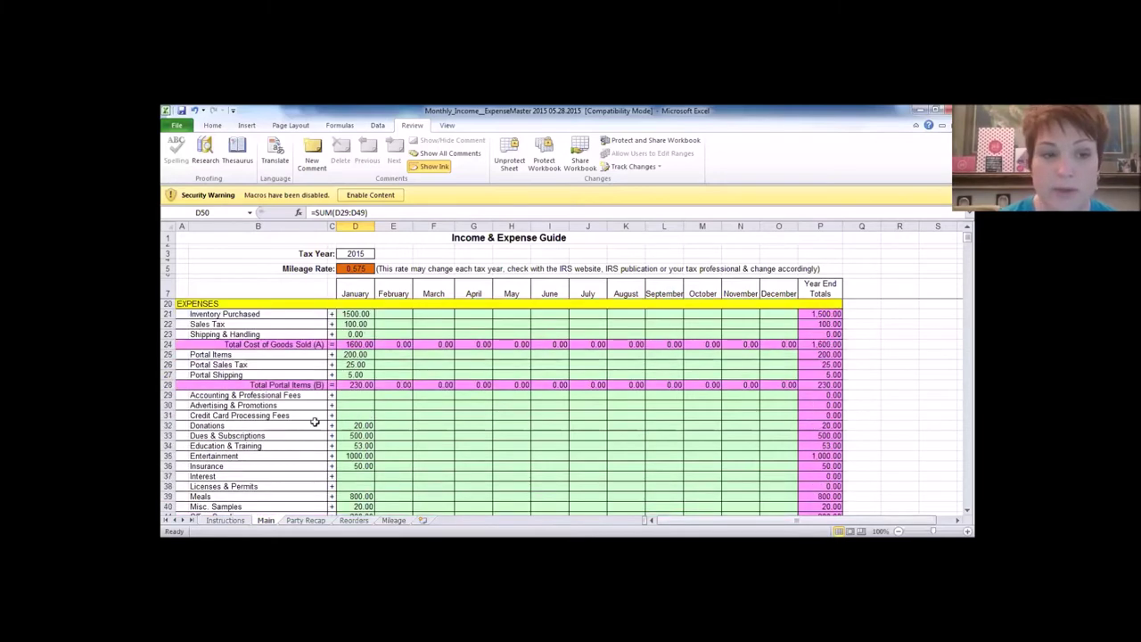
pyautogui.scroll(1, 314, 392)
pyautogui.click(314, 377)
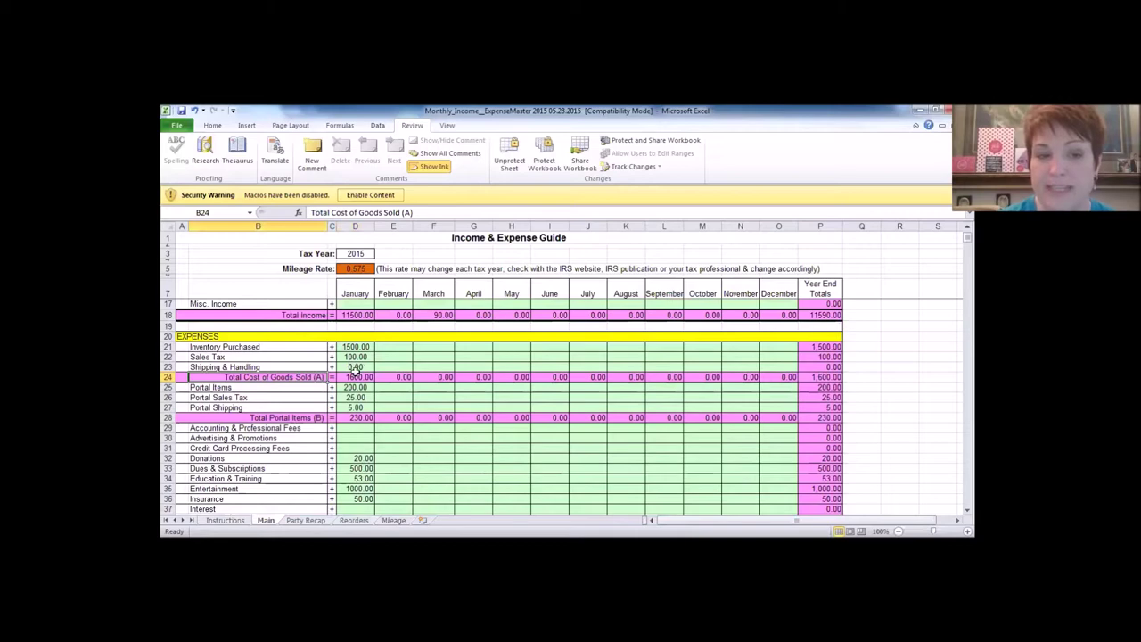
pyautogui.click(355, 377)
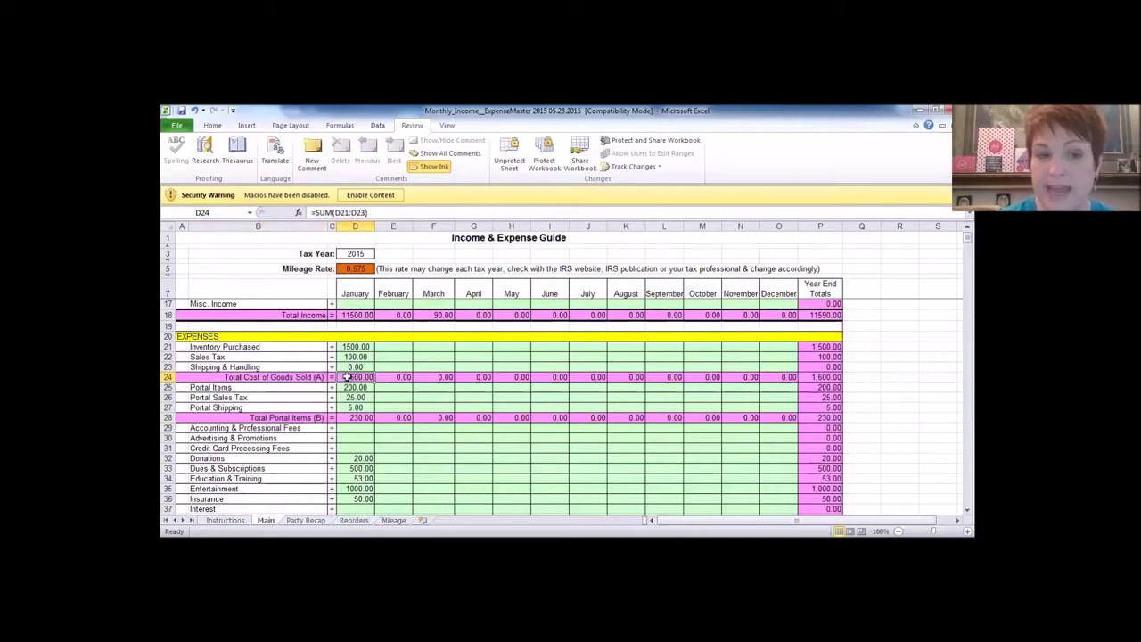
pyautogui.click(310, 417)
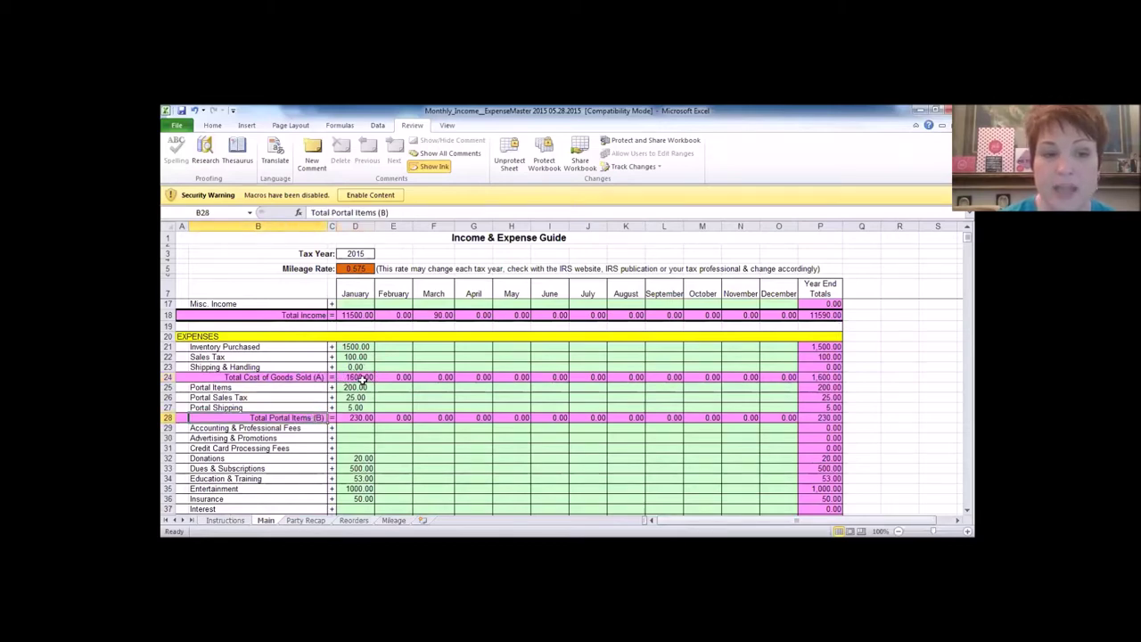
pyautogui.click(361, 417)
# Step: Inspect January's Total Other Expenses (C), Total Expenses (A+B+C) and Mileage formulas
pyautogui.scroll(-4, 356, 392)
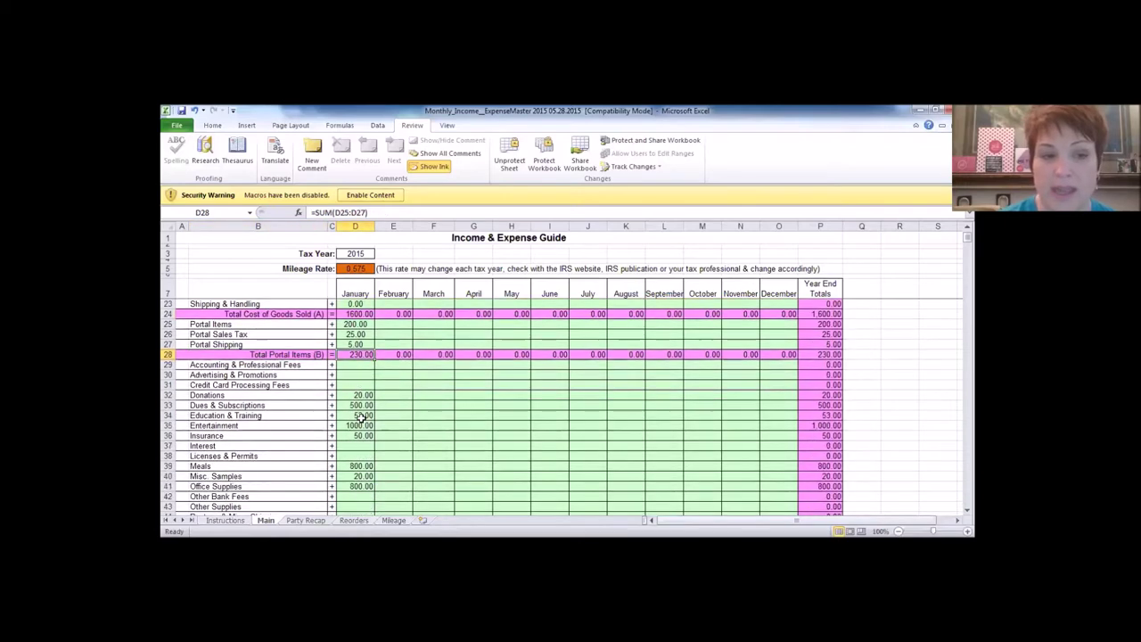
pyautogui.scroll(1, 355, 354)
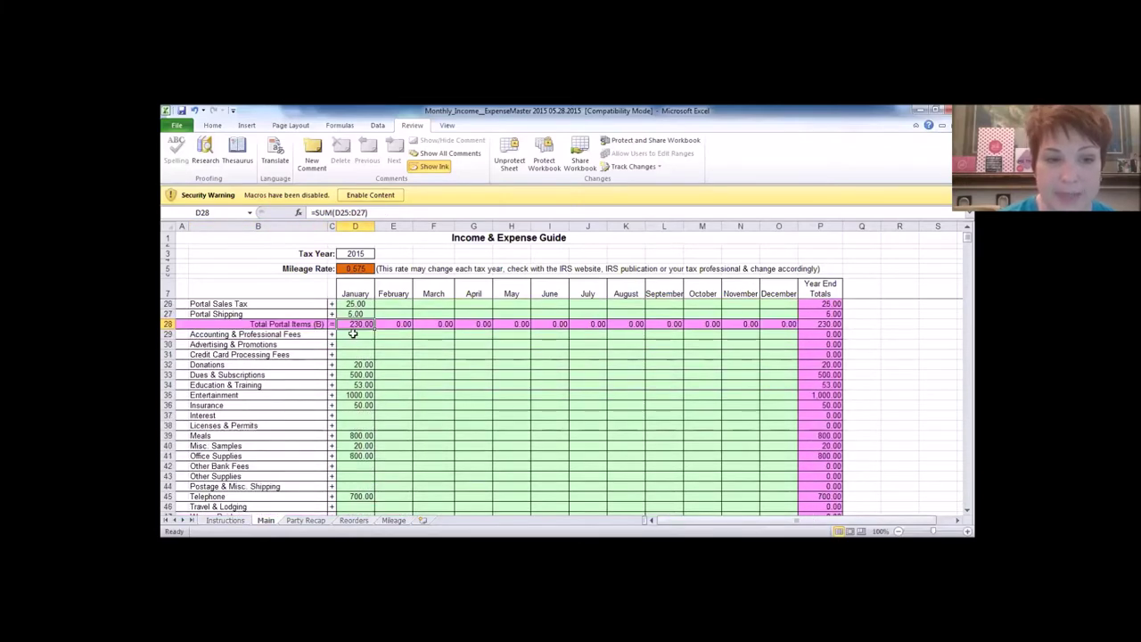
pyautogui.scroll(-4, 353, 417)
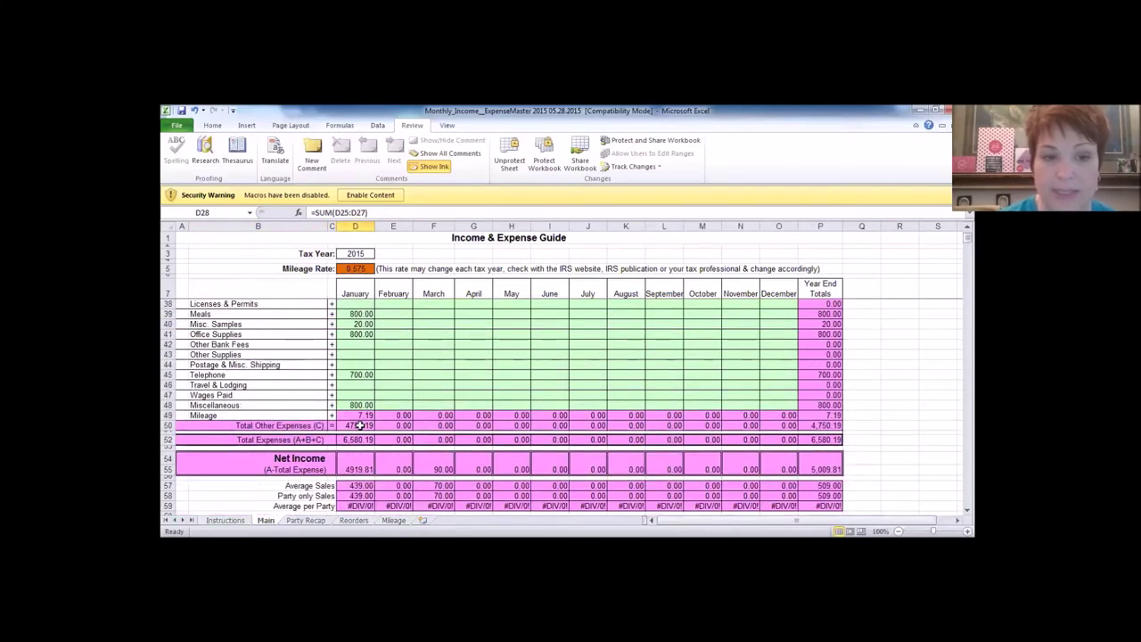
pyautogui.click(353, 426)
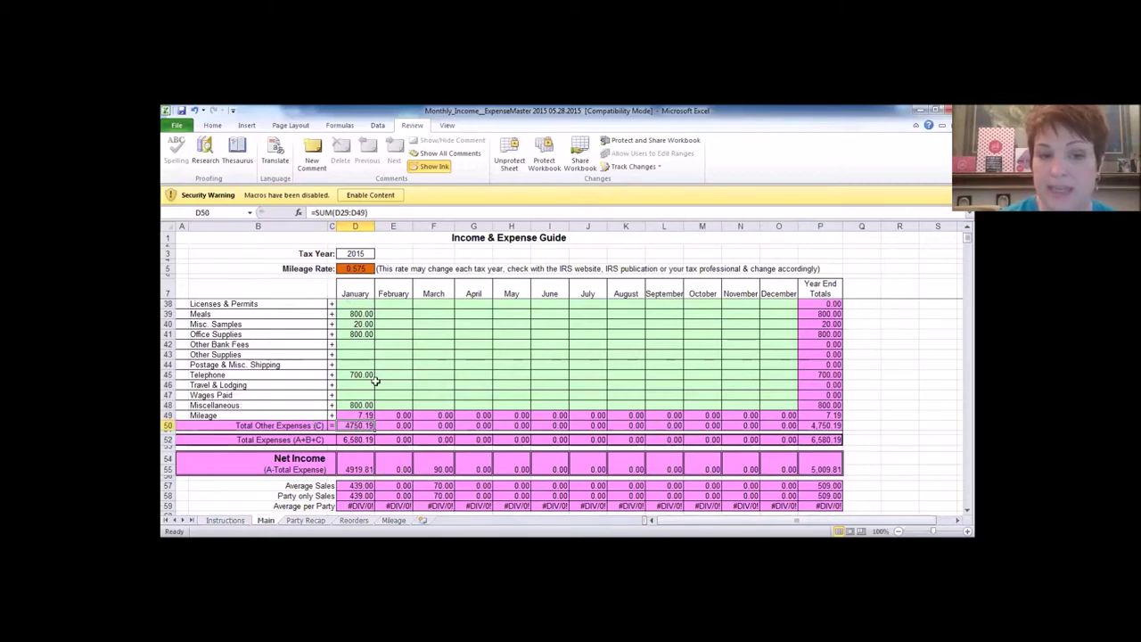
pyautogui.click(361, 438)
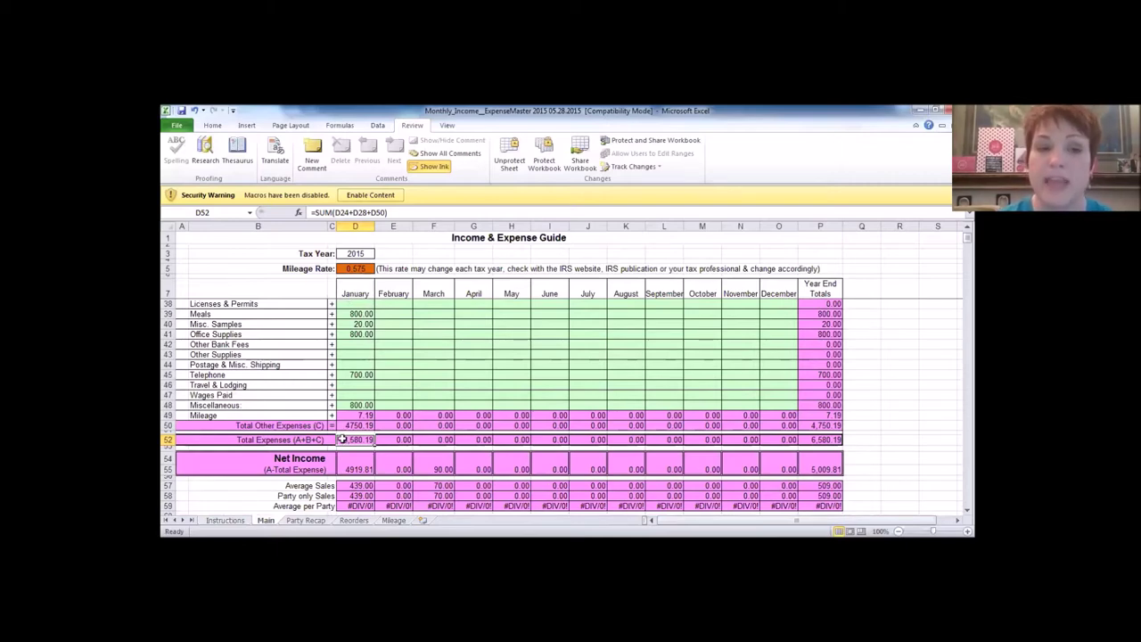
pyautogui.click(357, 414)
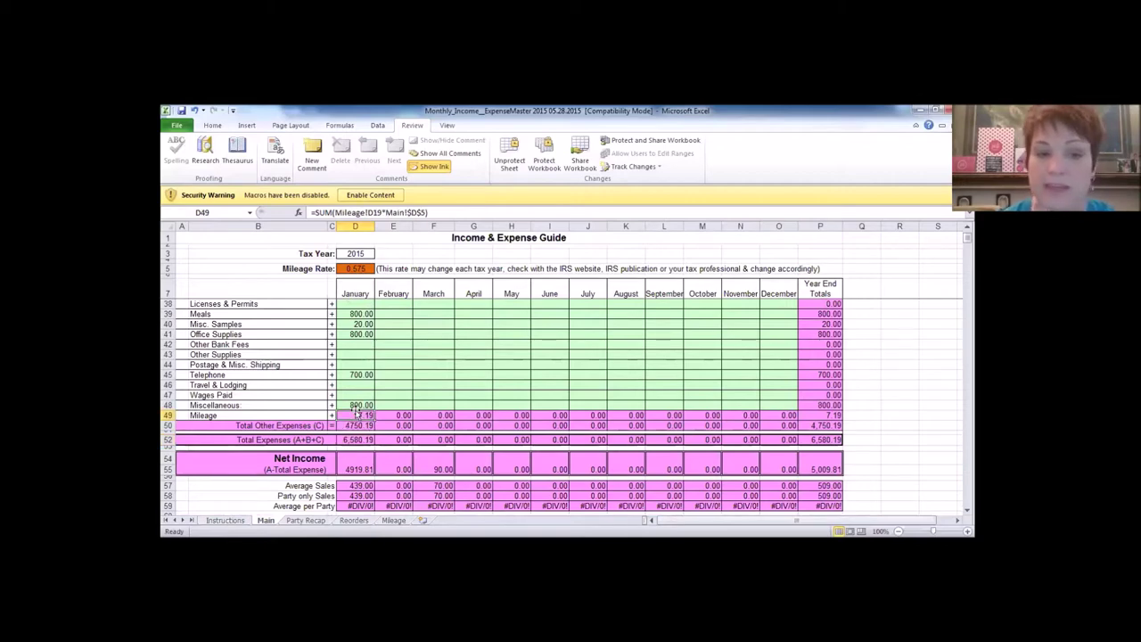
# Step: Inspect January's Net Income formula and review the expense rows that feed it
pyautogui.click(353, 464)
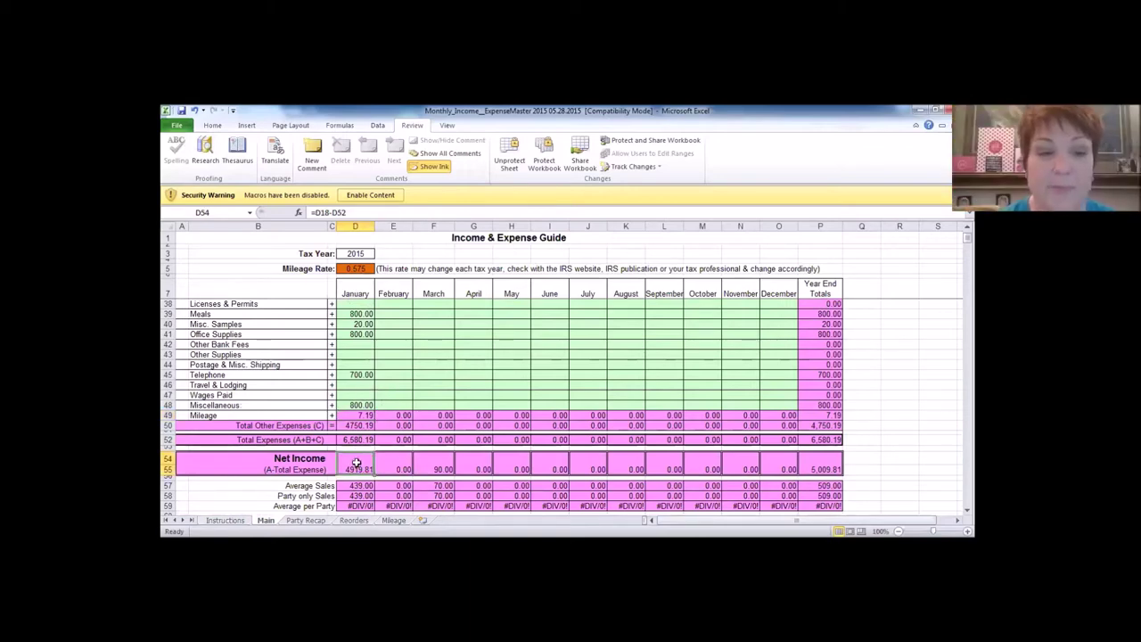
pyautogui.scroll(10, 356, 462)
pyautogui.scroll(-7, 355, 462)
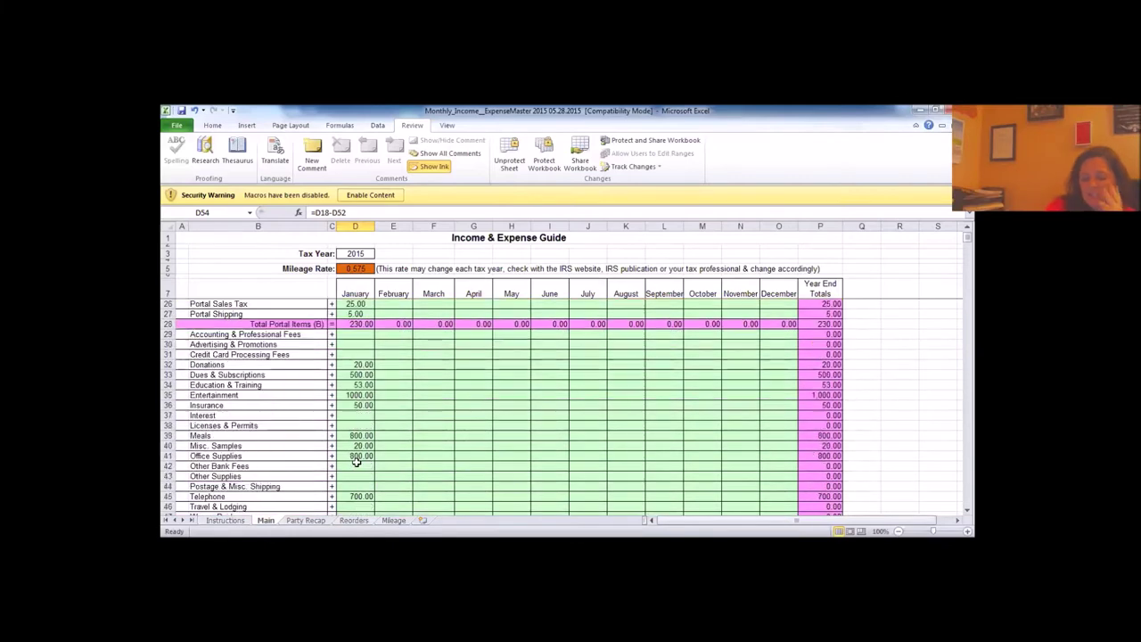
pyautogui.scroll(-3, 356, 462)
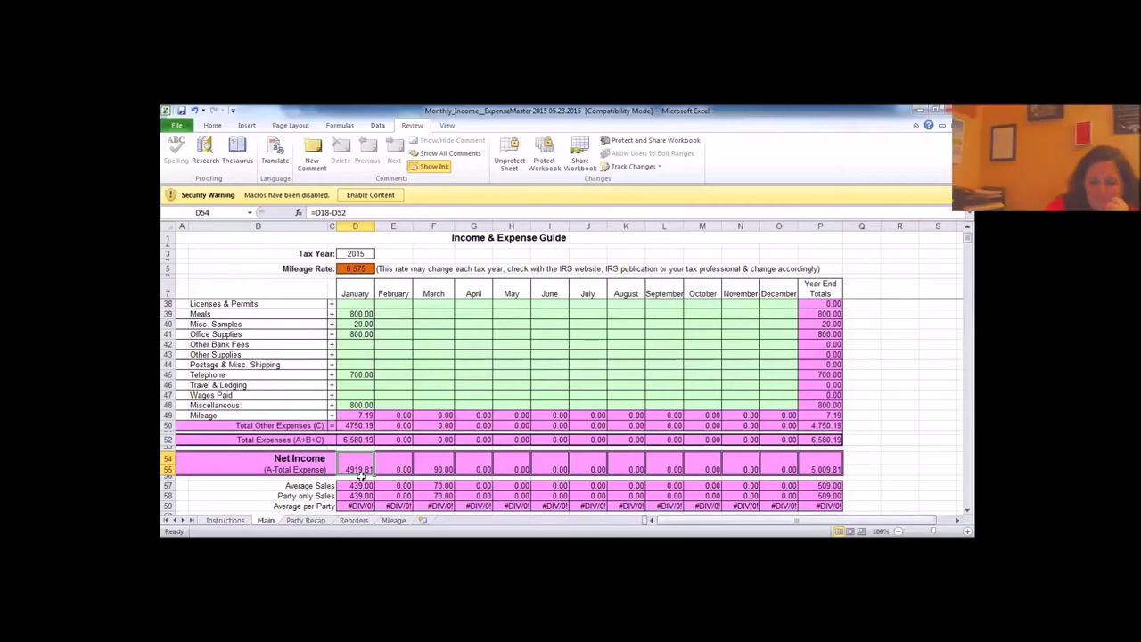
pyautogui.scroll(1, 355, 348)
pyautogui.scroll(-3, 359, 317)
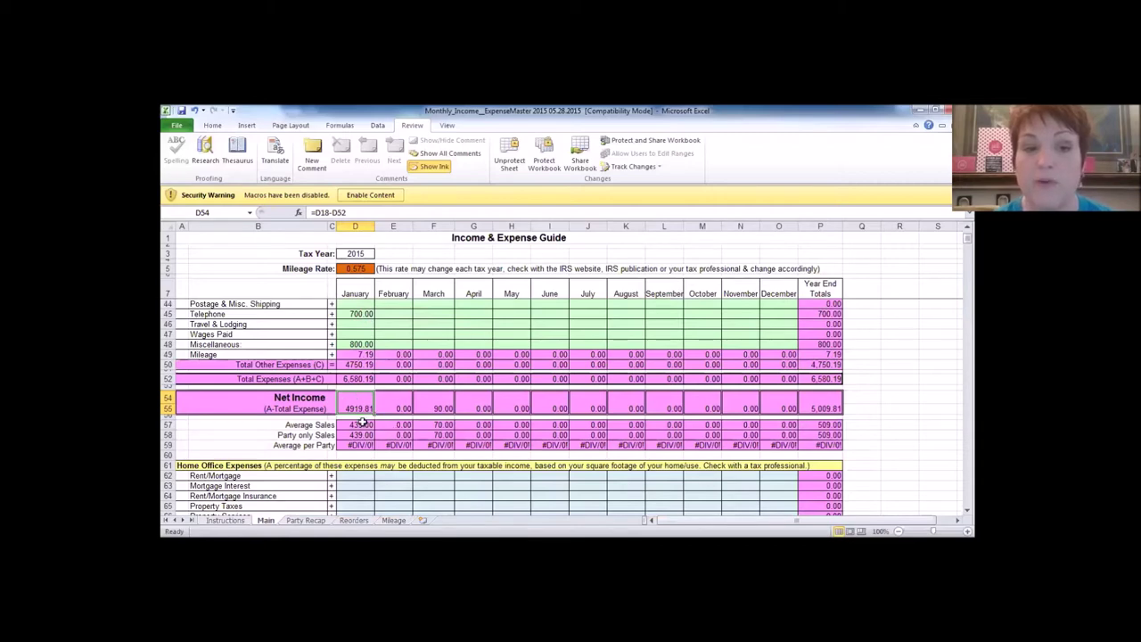
# Step: Compare January's Total Income with its Total Other Expenses (C) and return to the Net Income cell
pyautogui.scroll(10, 348, 401)
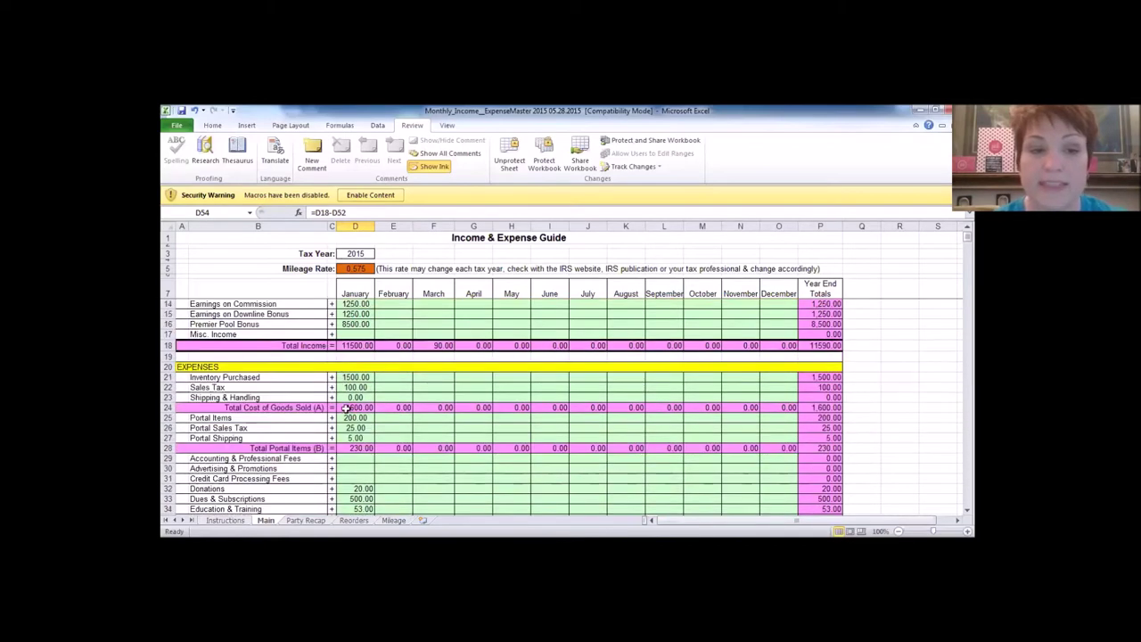
pyautogui.scroll(2, 356, 406)
pyautogui.click(363, 405)
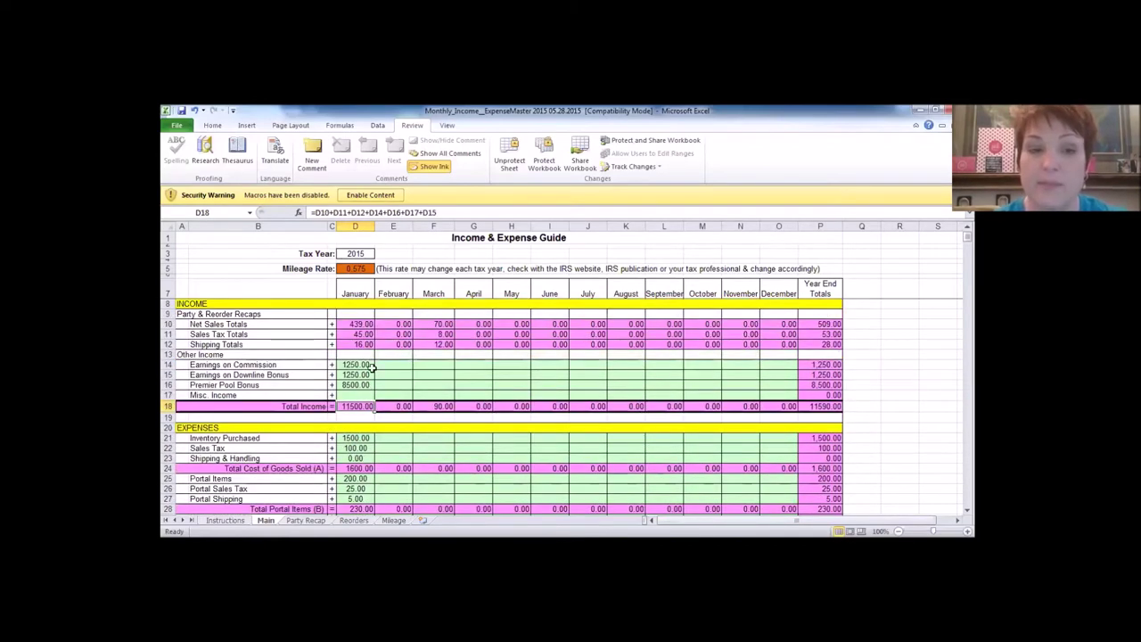
pyautogui.scroll(-10, 366, 406)
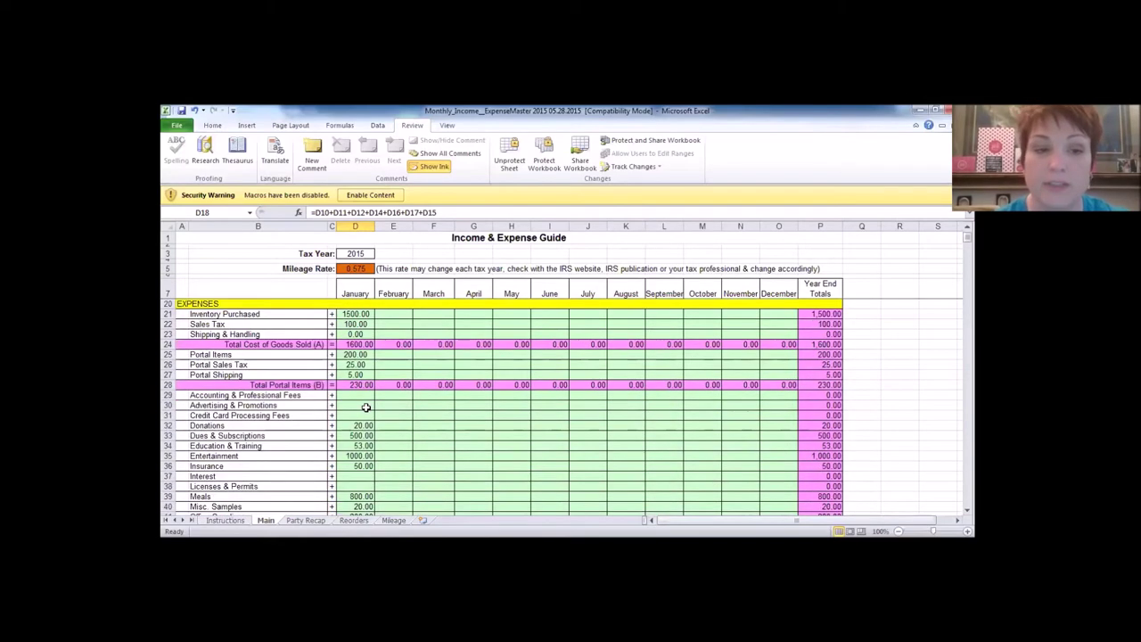
pyautogui.click(357, 426)
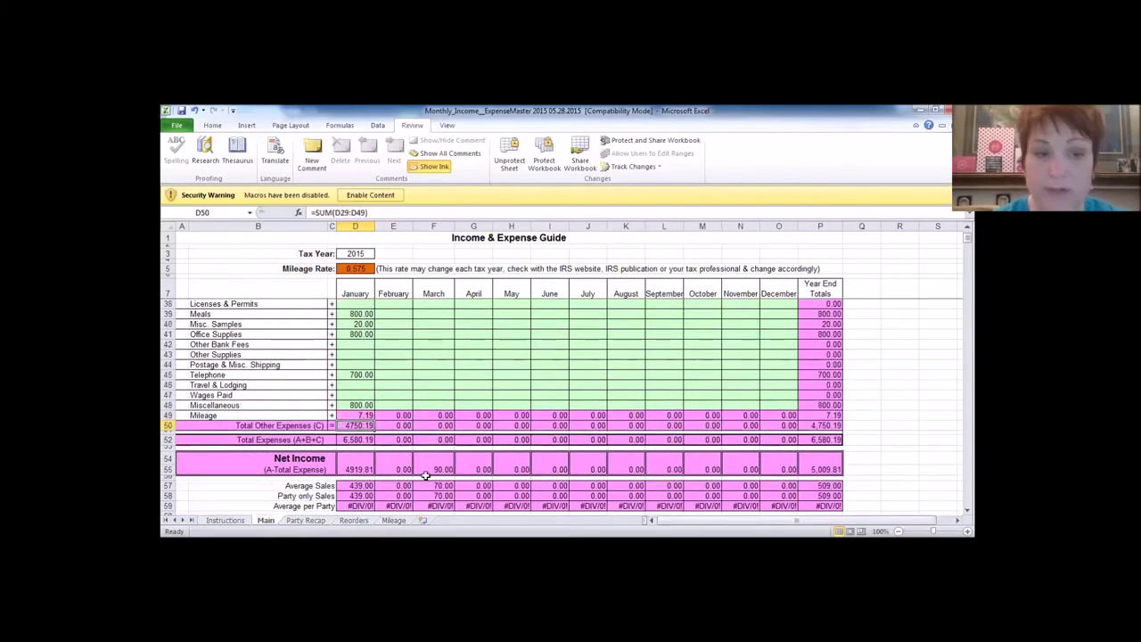
pyautogui.scroll(-1, 358, 444)
pyautogui.click(361, 434)
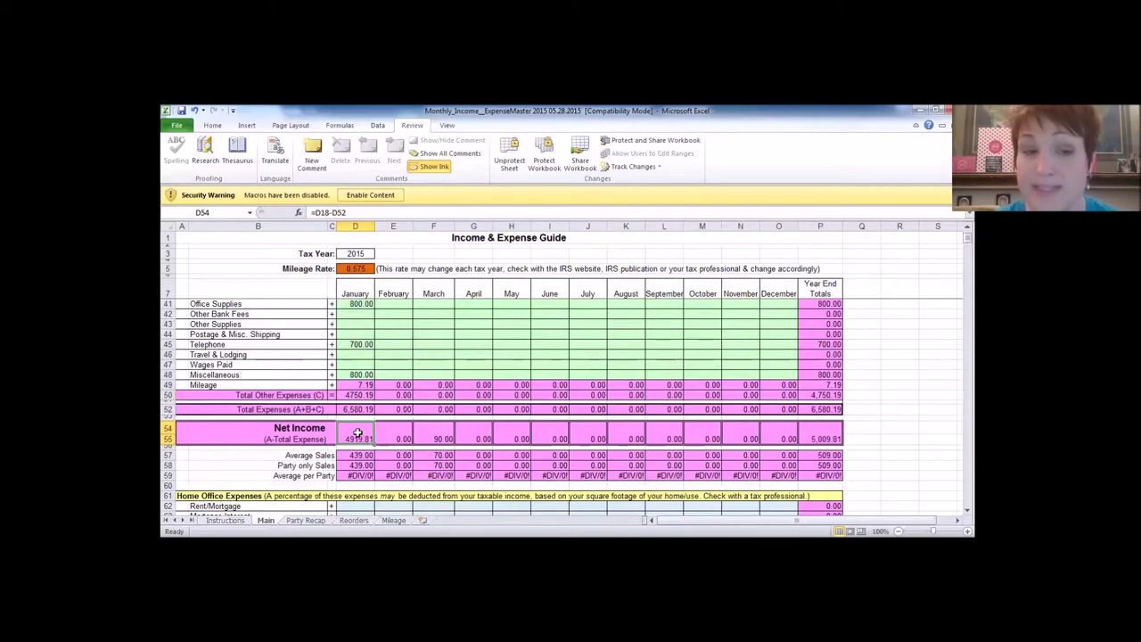
pyautogui.scroll(-1, 358, 432)
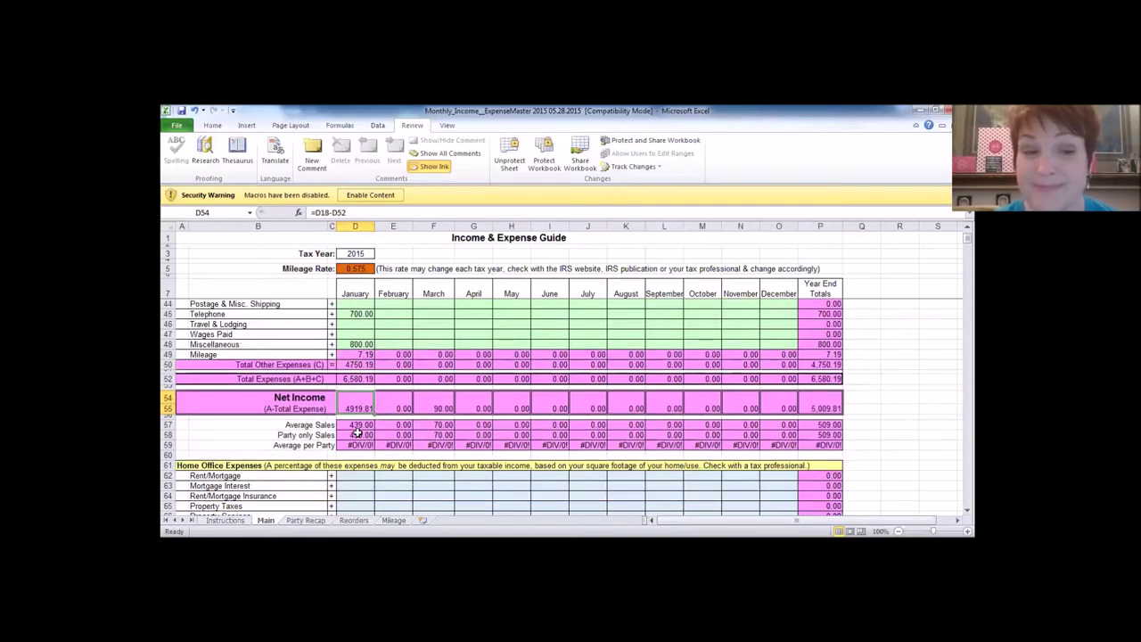
# Step: Go through January's Home Office Expenses rows one by one, from Rent/Mortgage down to Utilities
pyautogui.scroll(-3, 357, 432)
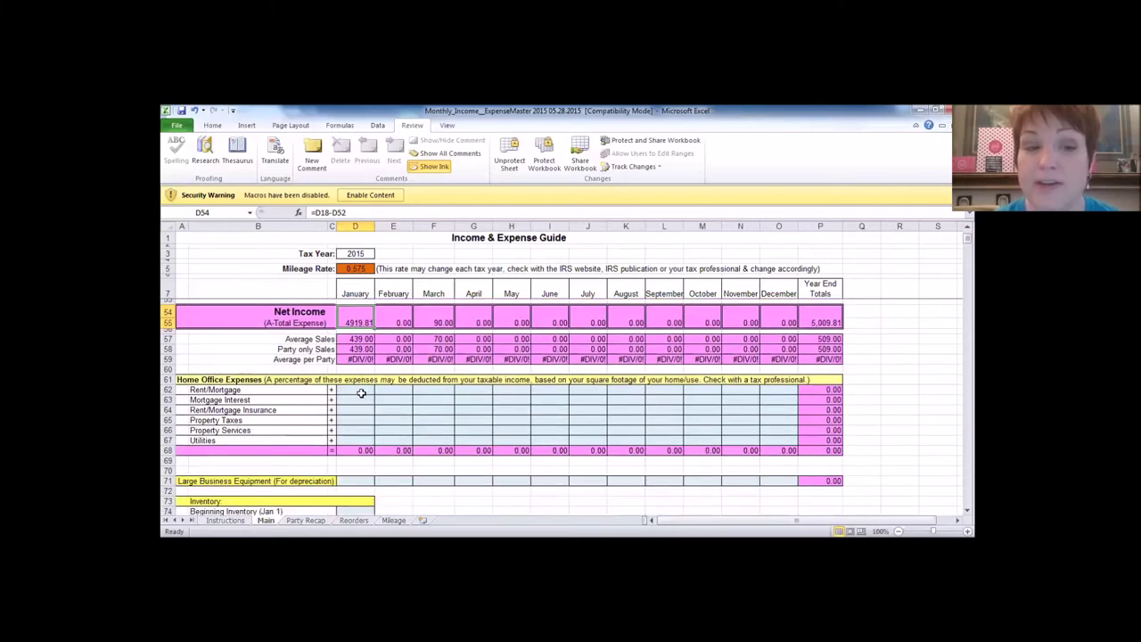
pyautogui.click(361, 391)
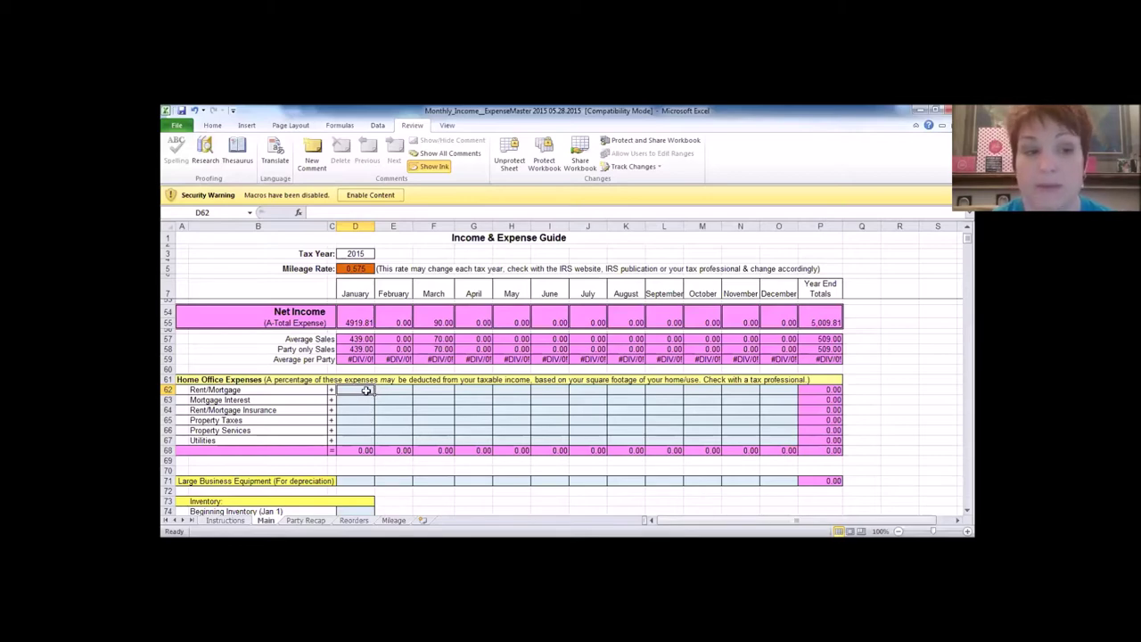
pyautogui.click(364, 401)
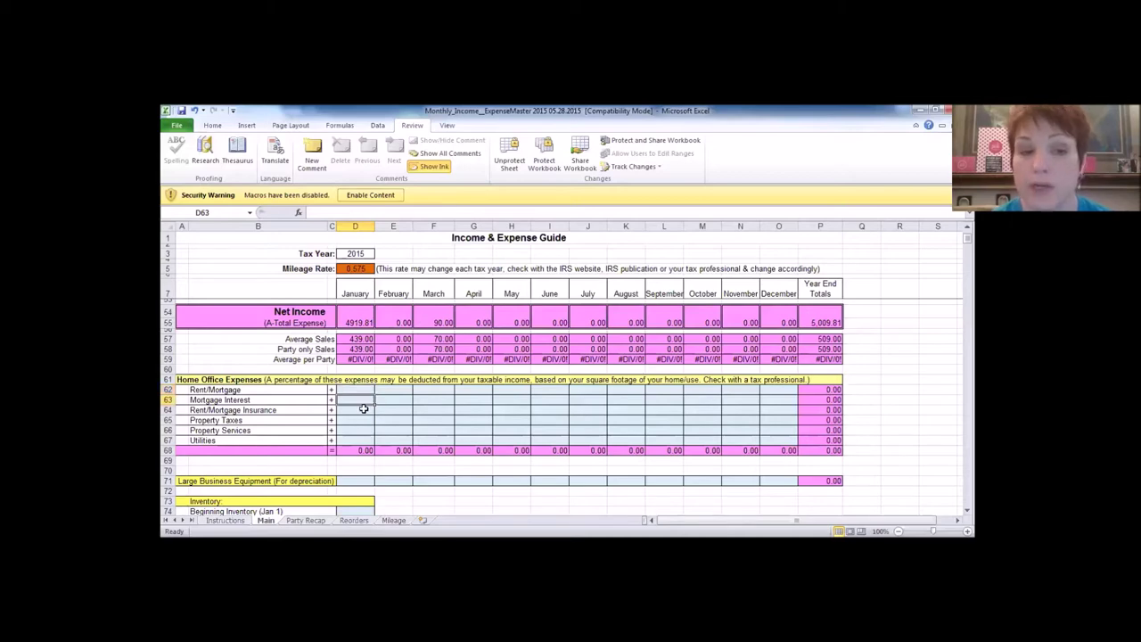
pyautogui.click(364, 410)
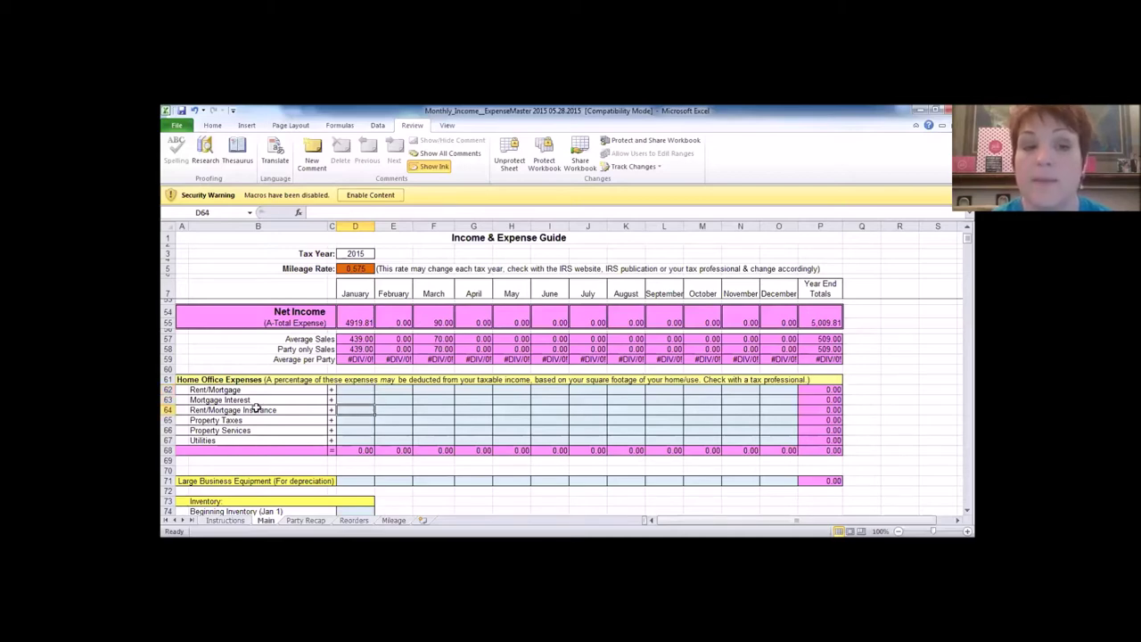
pyautogui.click(356, 389)
pyautogui.click(358, 408)
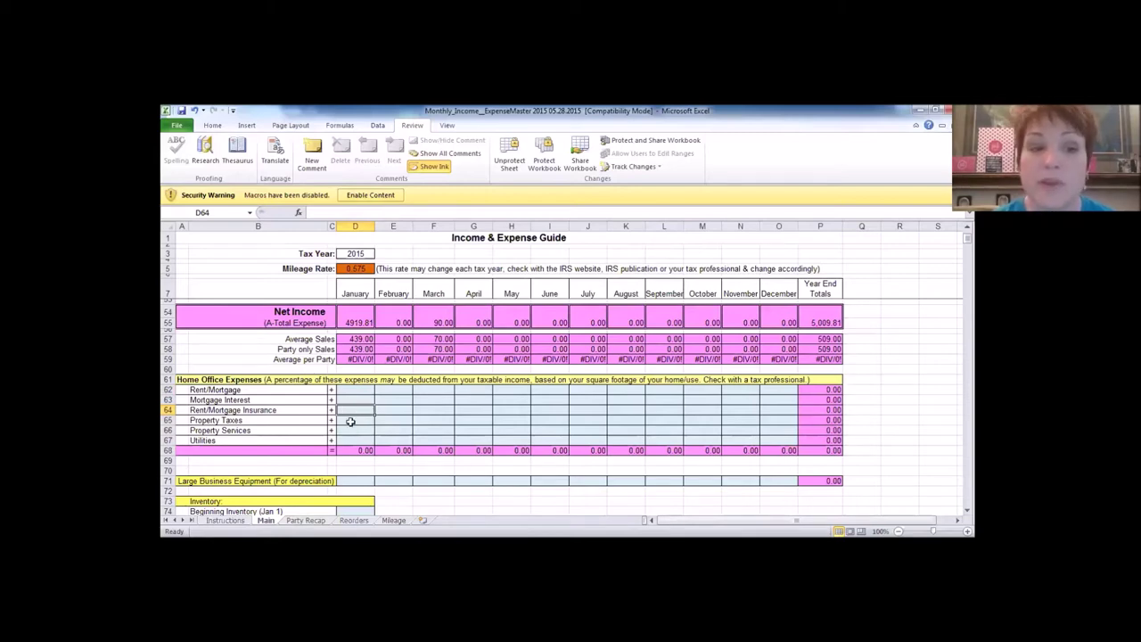
pyautogui.click(354, 420)
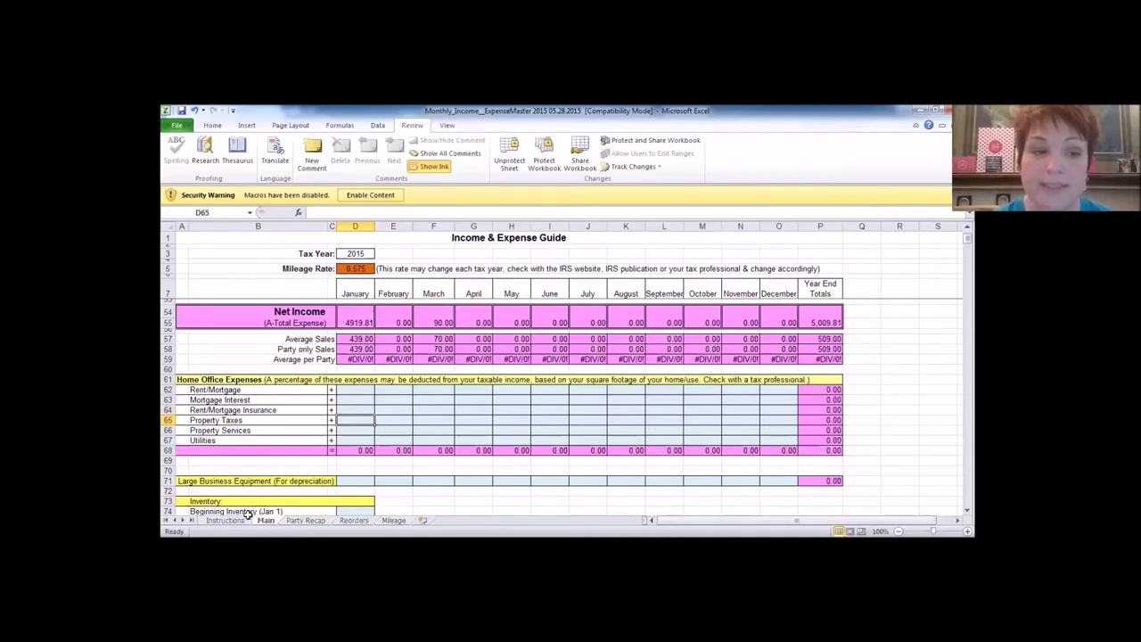
pyautogui.click(366, 429)
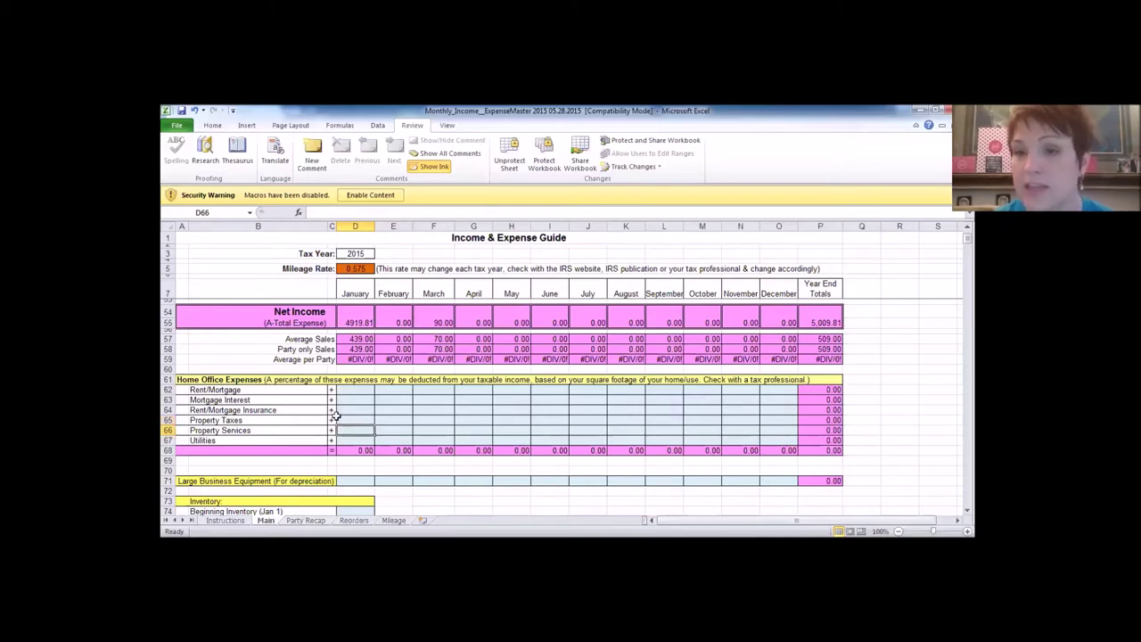
pyautogui.click(356, 442)
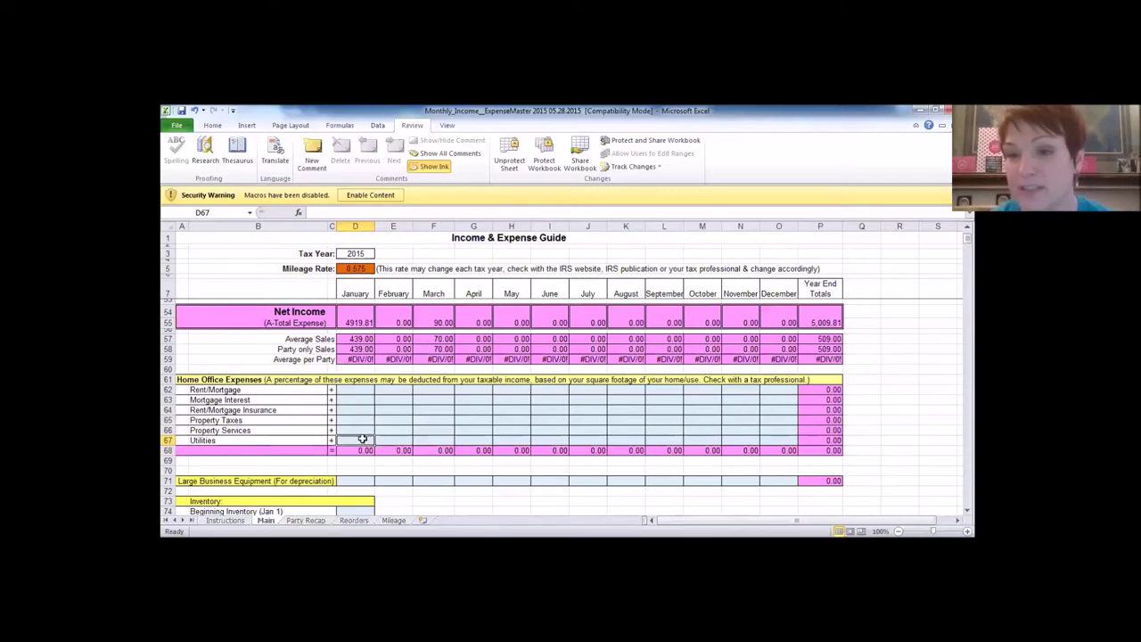
# Step: Return to January's Rent/Mortgage entry and move on to the Large Business Equipment (For depreciation) row
pyautogui.click(351, 390)
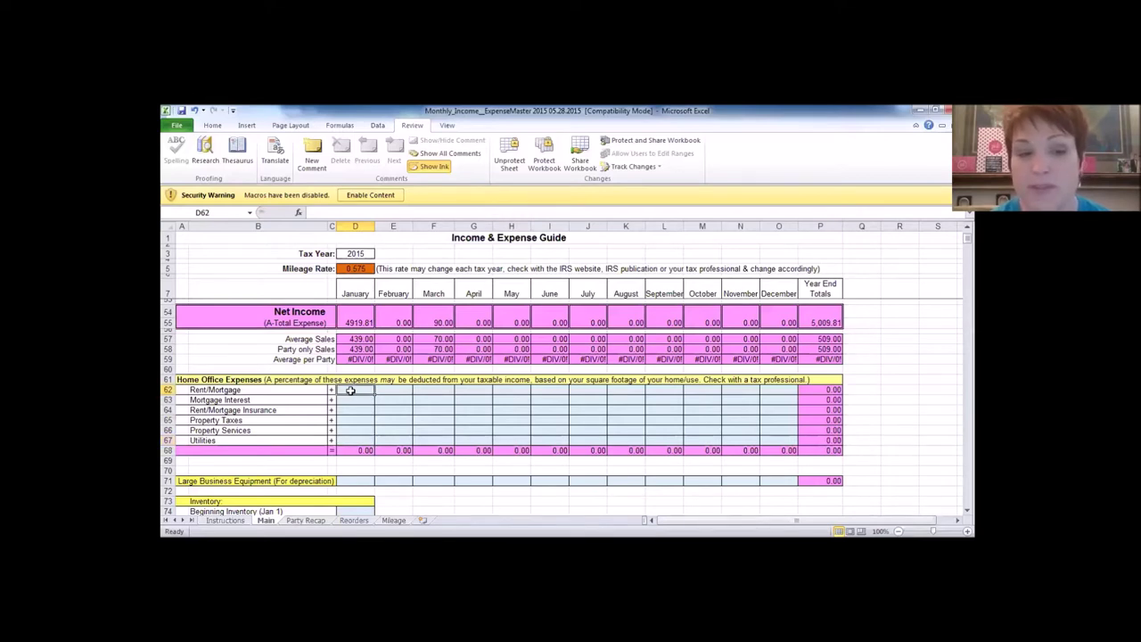
pyautogui.click(365, 479)
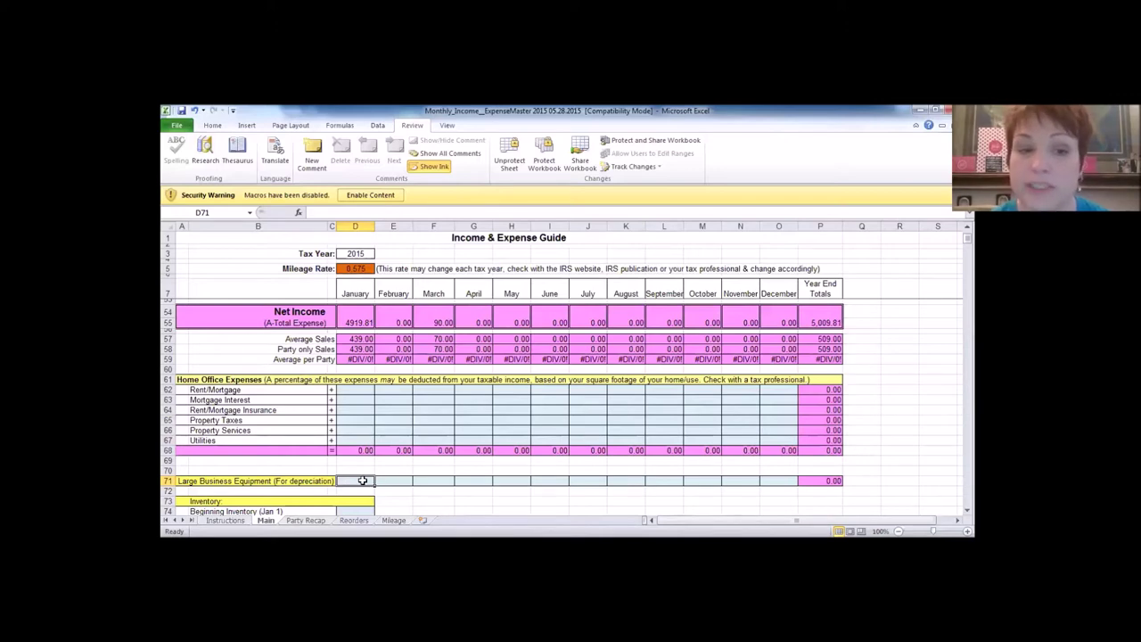
pyautogui.scroll(-1, 364, 403)
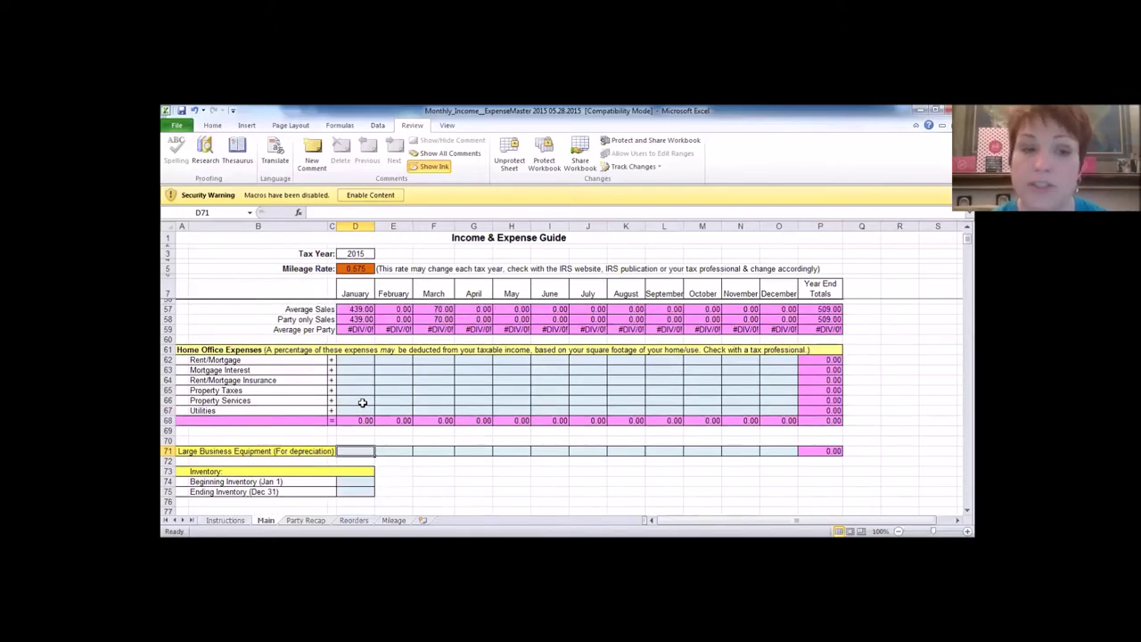
pyautogui.scroll(5, 364, 401)
pyautogui.scroll(-4, 355, 360)
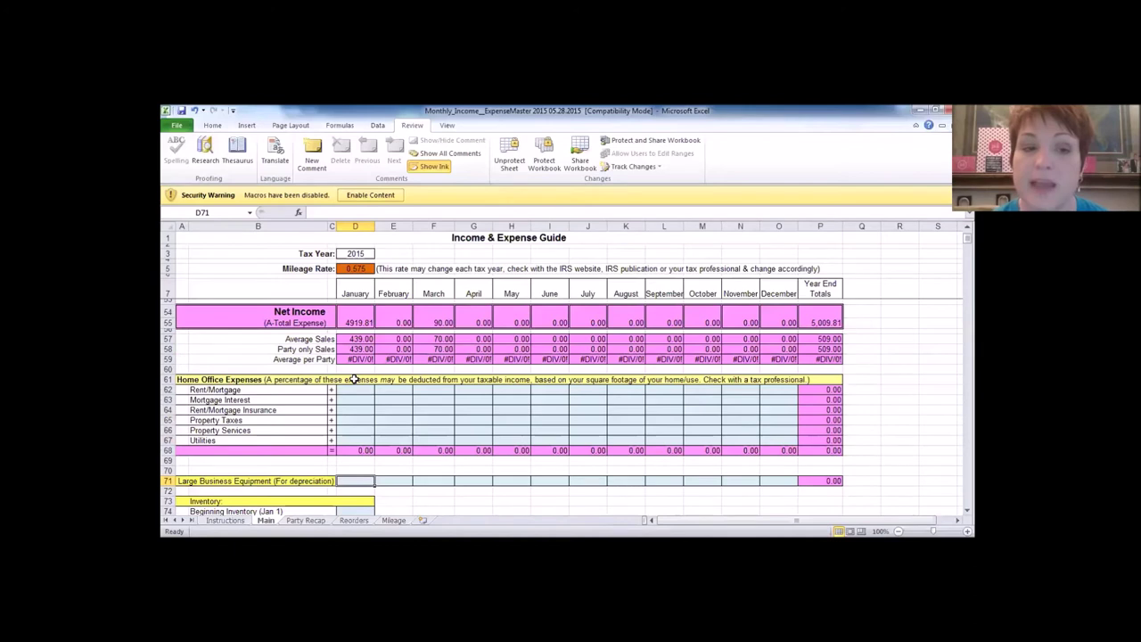
# Step: Review the Inventory section's Beginning Inventory (Jan 1) and Ending Inventory (Dec 31) cells
pyautogui.scroll(-2, 353, 419)
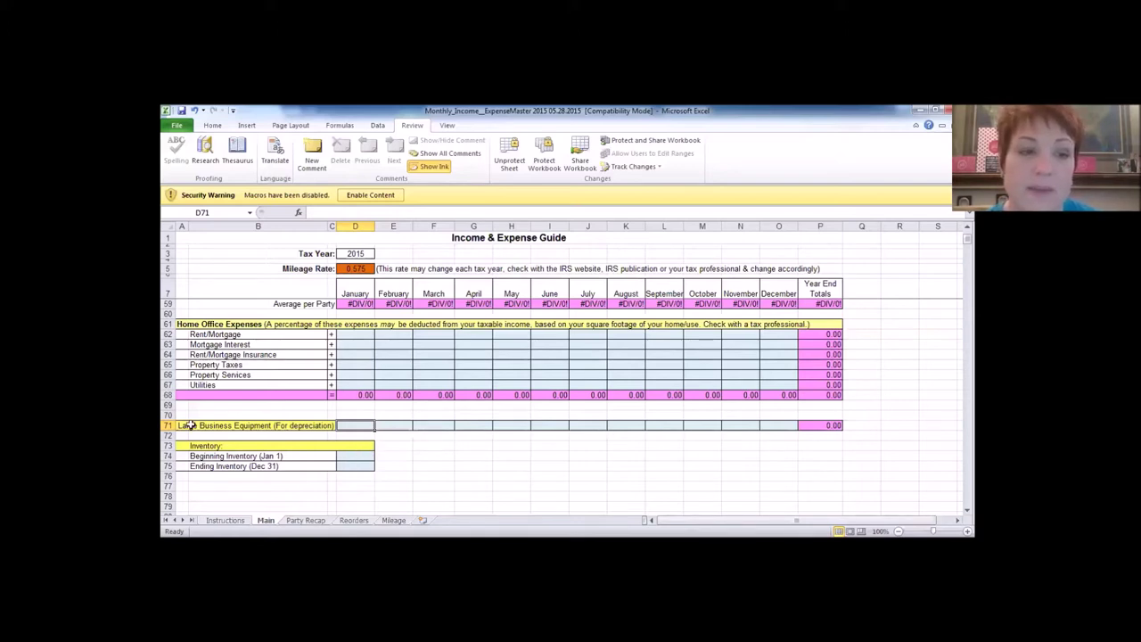
pyautogui.click(360, 456)
pyautogui.click(359, 467)
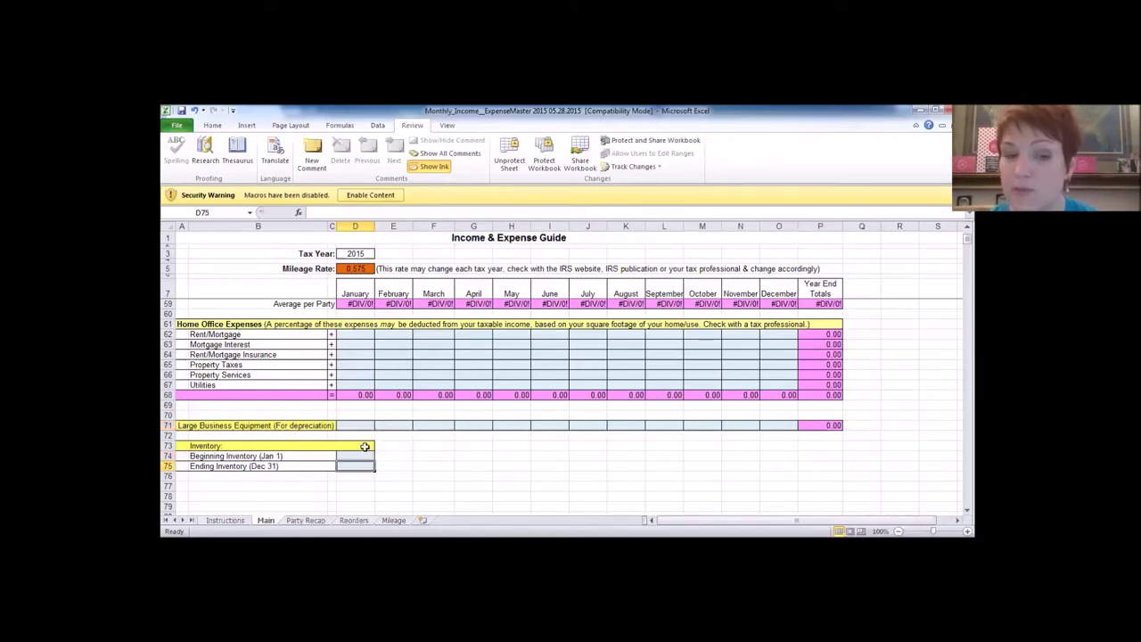
pyautogui.click(364, 455)
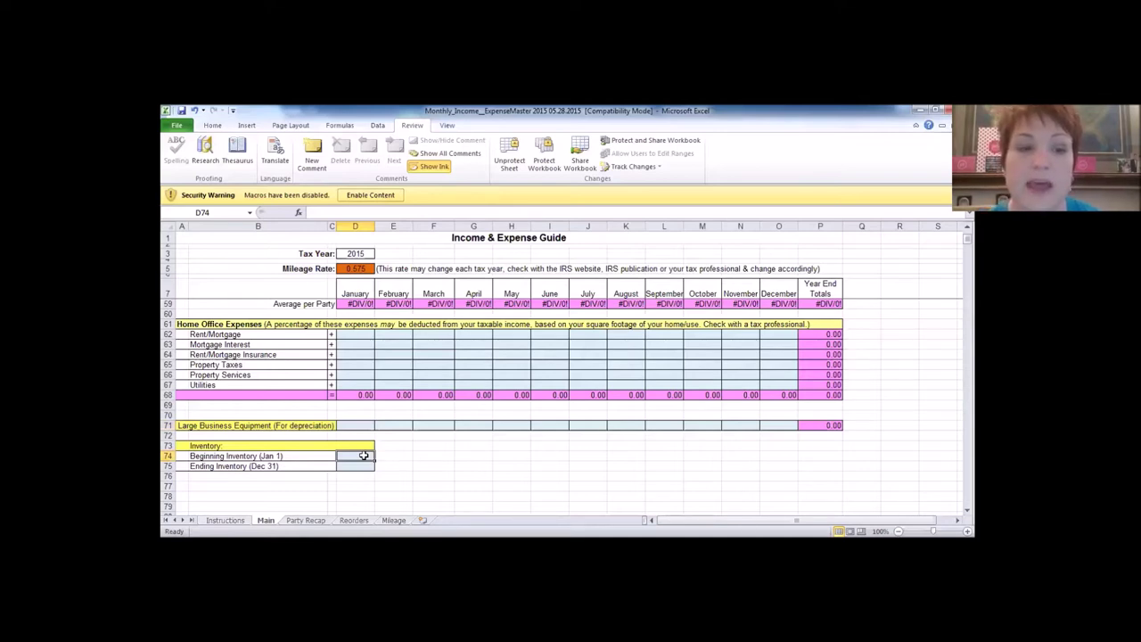
pyautogui.click(362, 466)
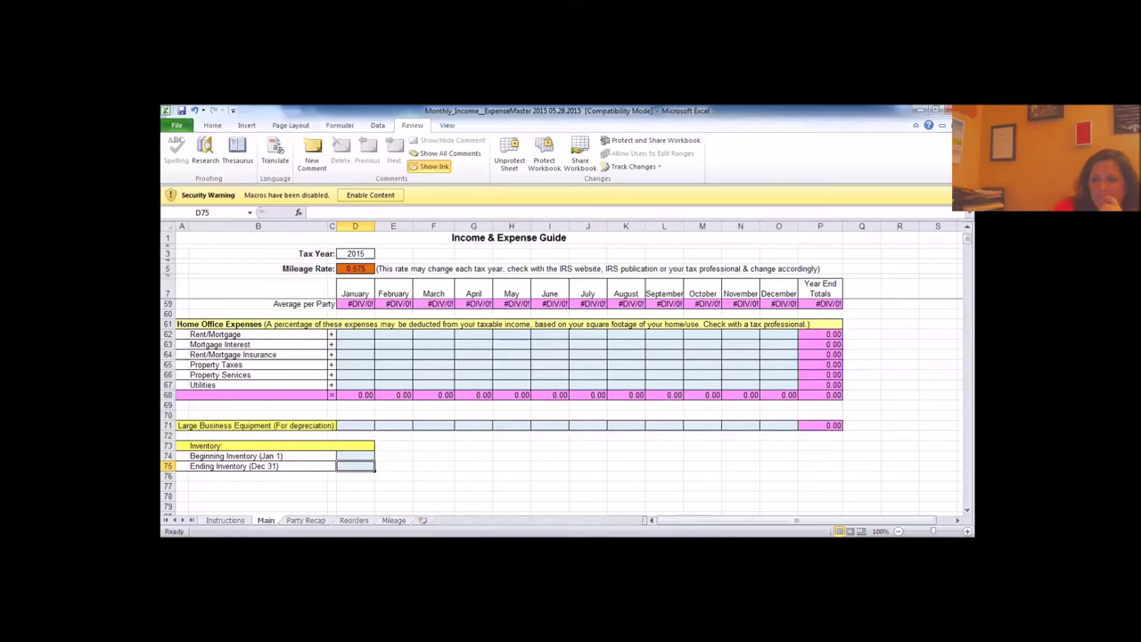
# Step: Inspect the Year End Totals formulas for Net Sales Totals and Total Income, and look over the yearly expense totals
pyautogui.scroll(17, 824, 345)
pyautogui.click(822, 323)
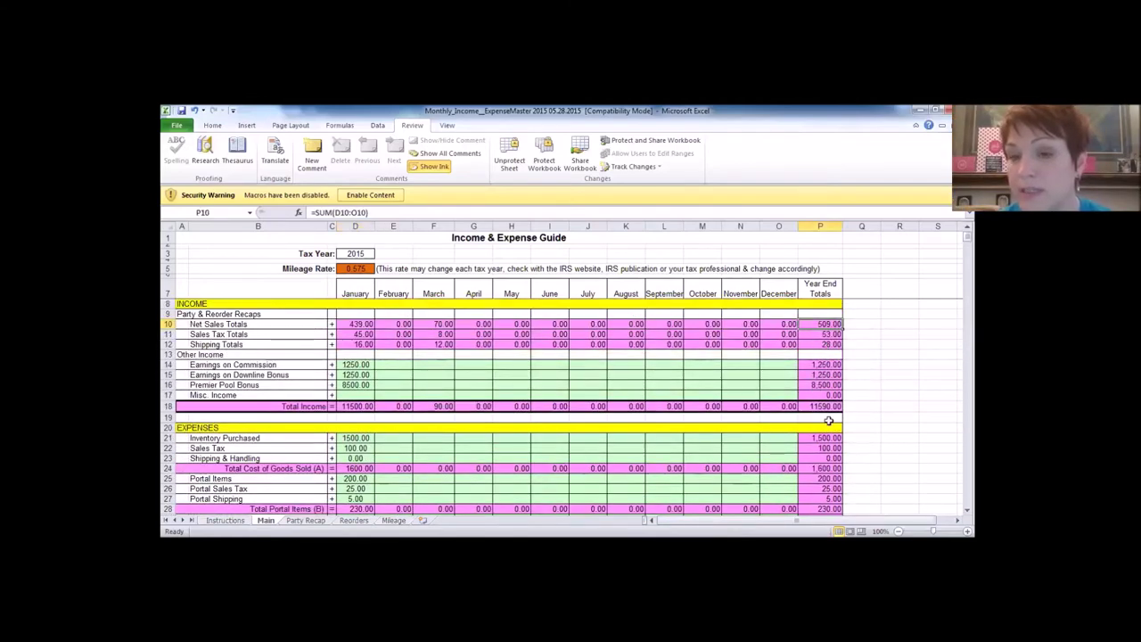
pyautogui.click(822, 406)
pyautogui.scroll(-4, 818, 345)
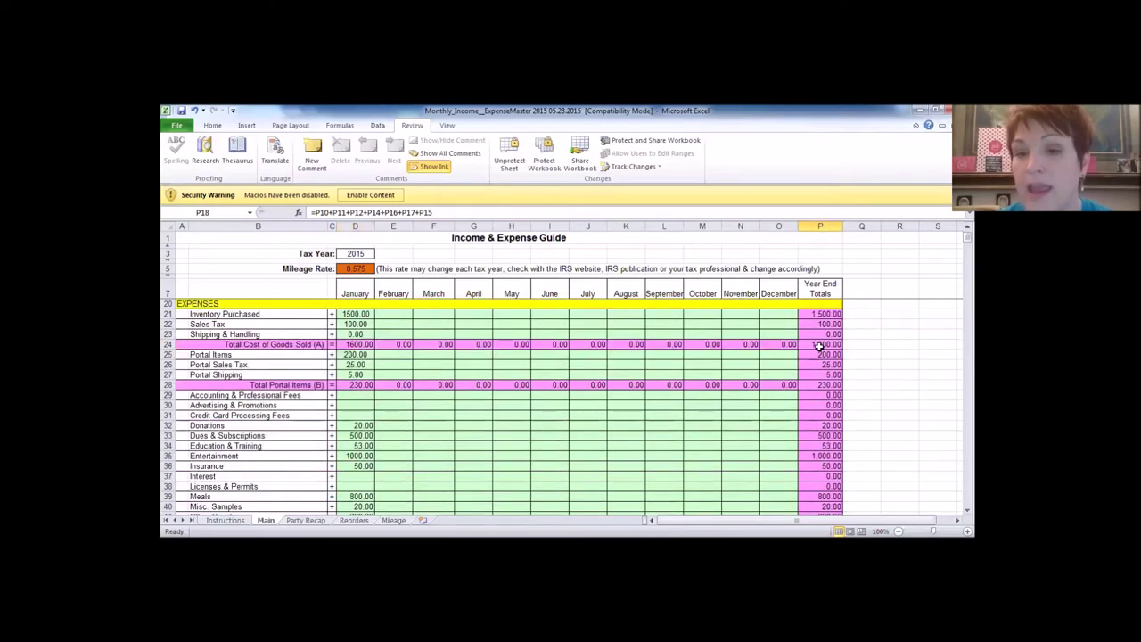
pyautogui.scroll(-3, 820, 318)
pyautogui.scroll(3, 567, 398)
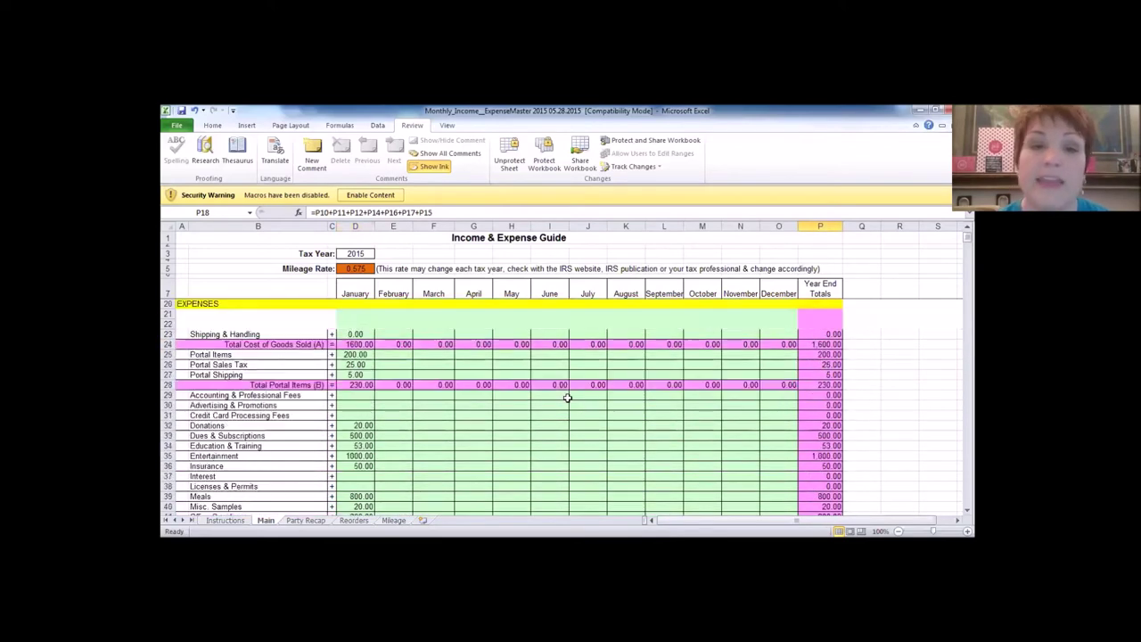
pyautogui.scroll(4, 567, 397)
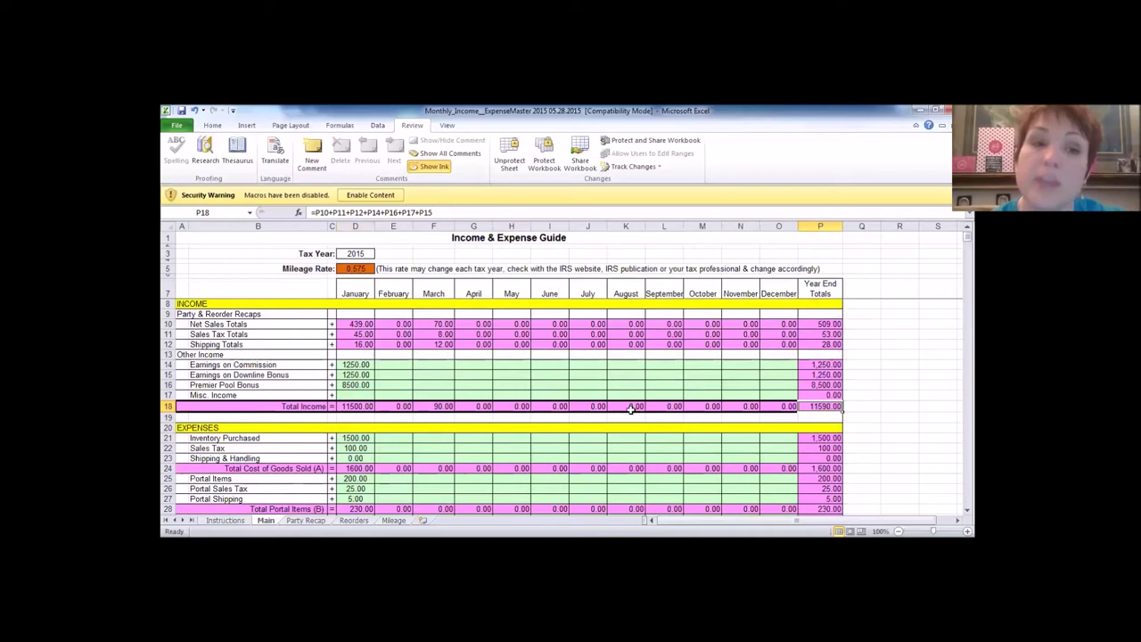